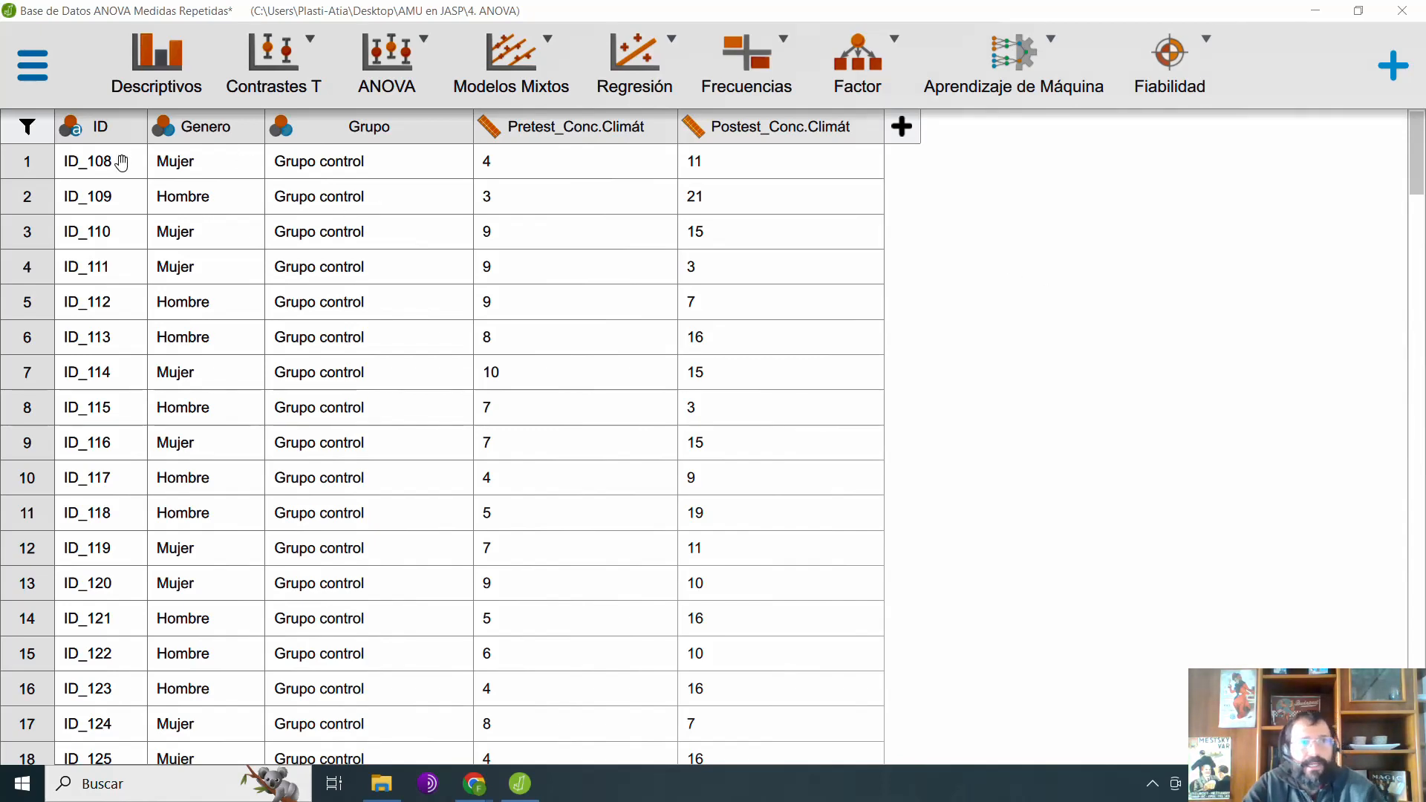
Step: Look through the dataset from first to last row and view the value labels of the Grupo and Genero variables
left_click_drag(1420, 155, 1420, 721)
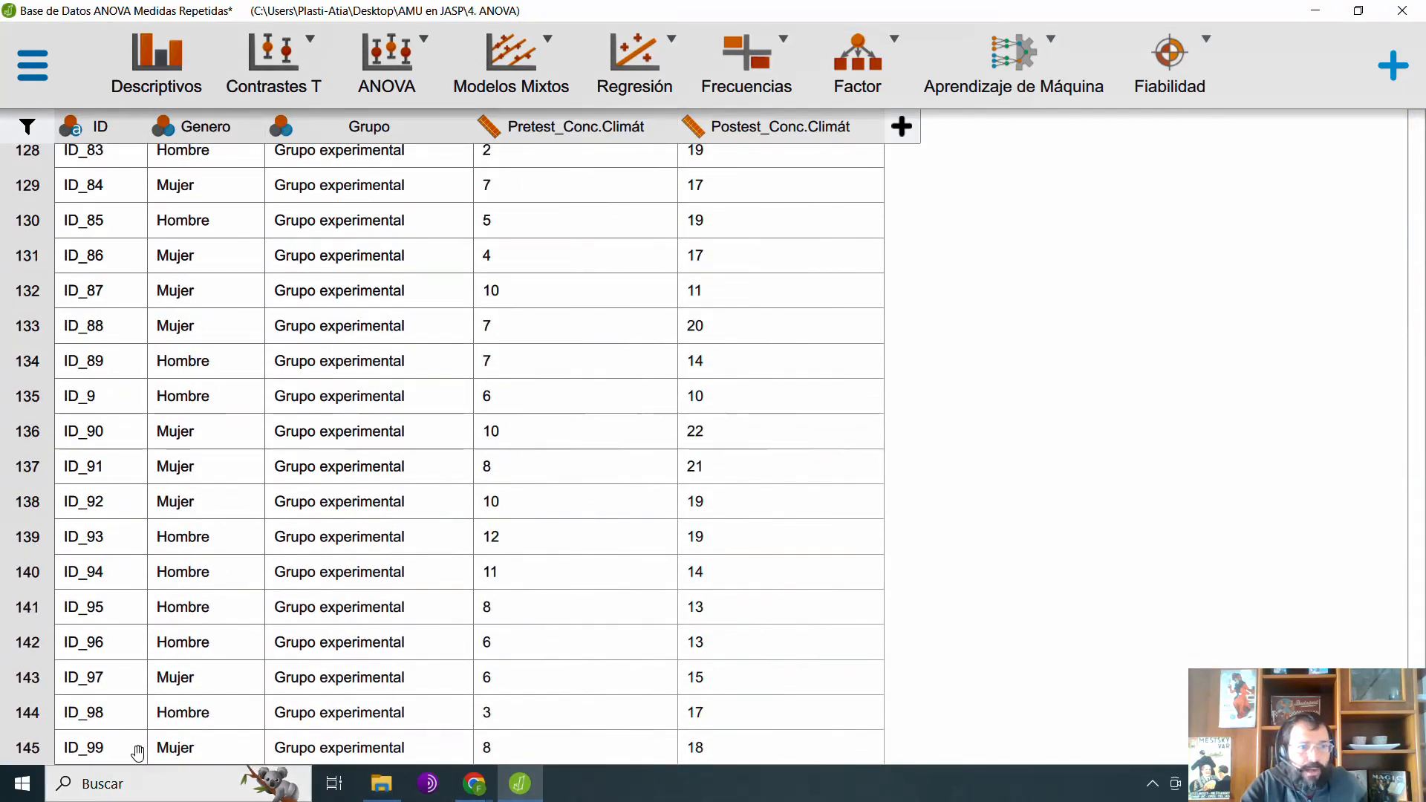
left_click_drag(1420, 720, 1420, 155)
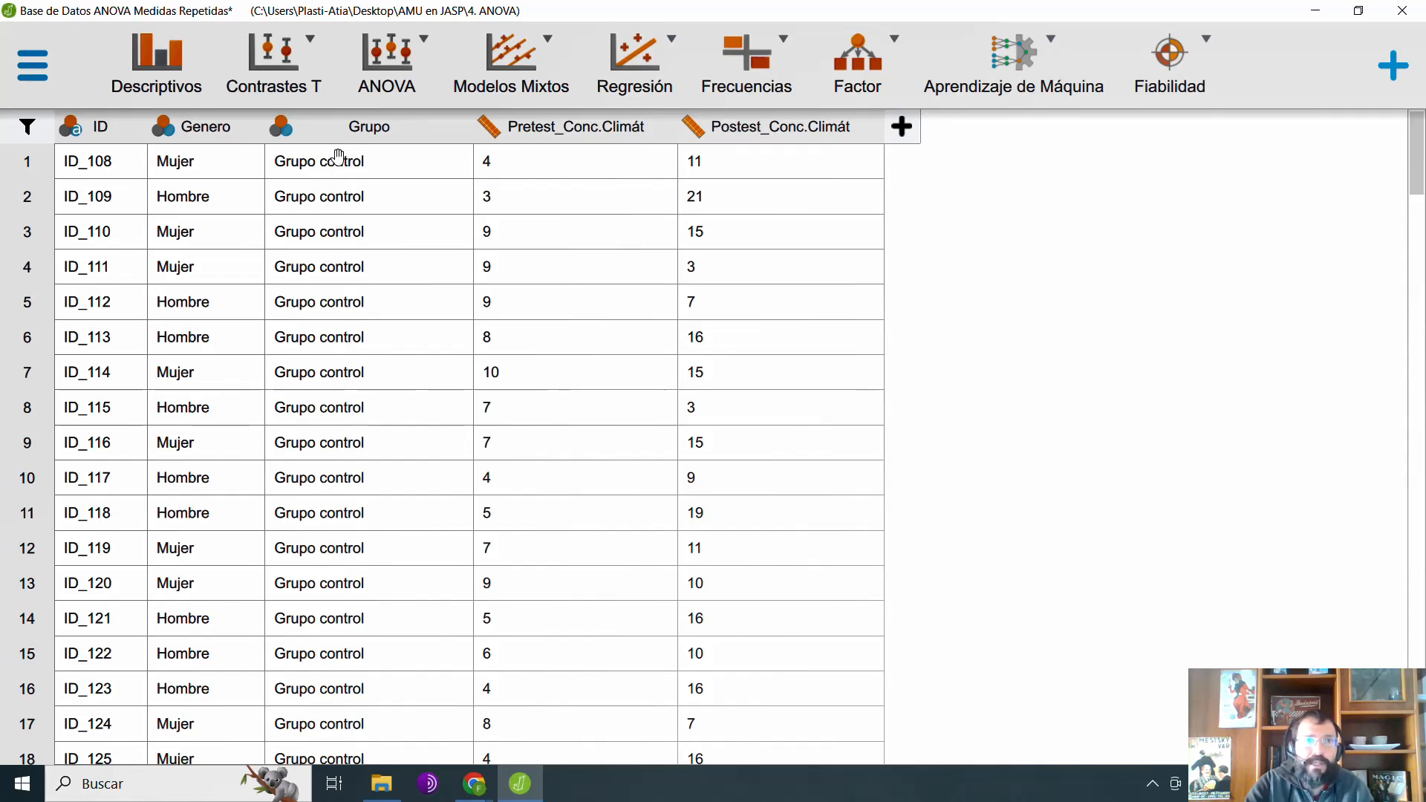
left_click(379, 138)
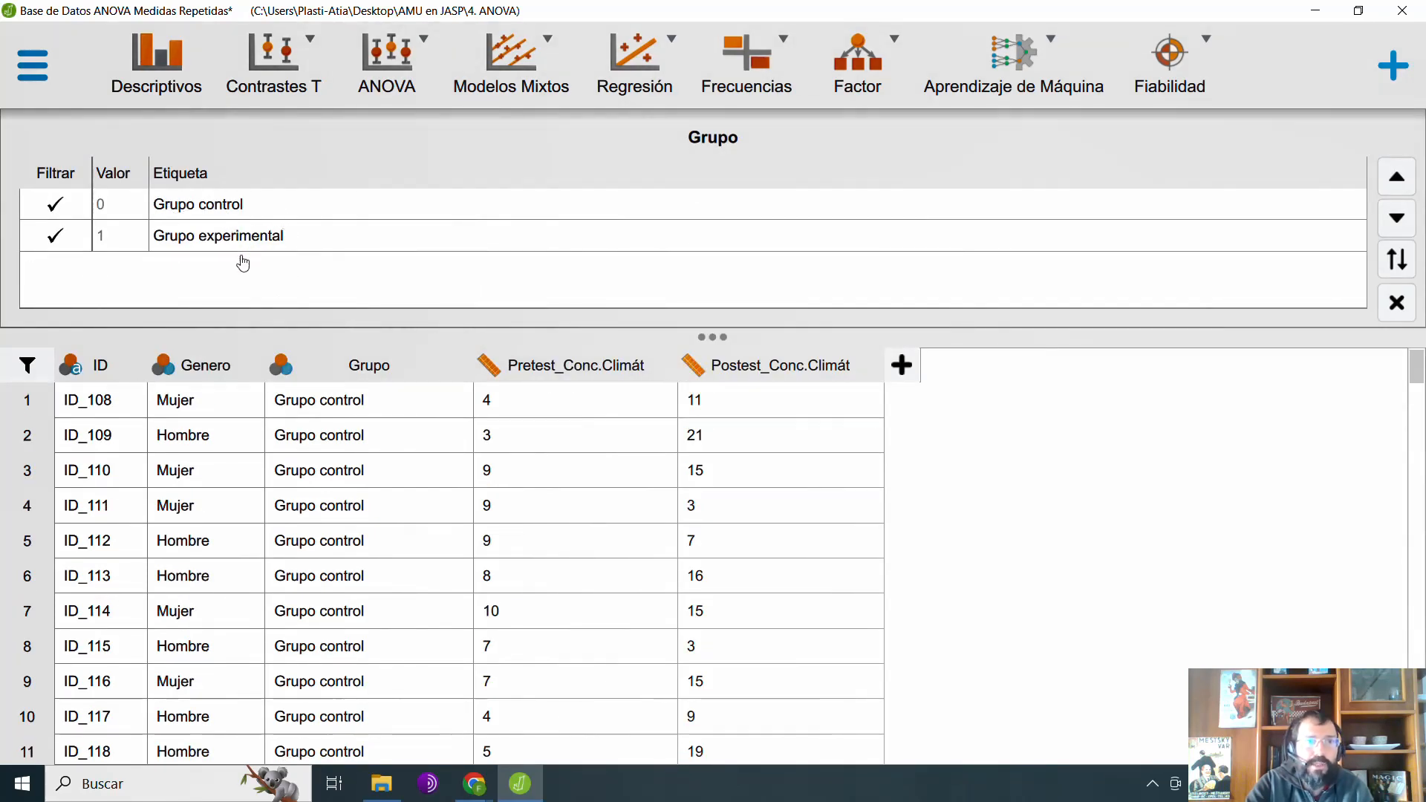
left_click(215, 367)
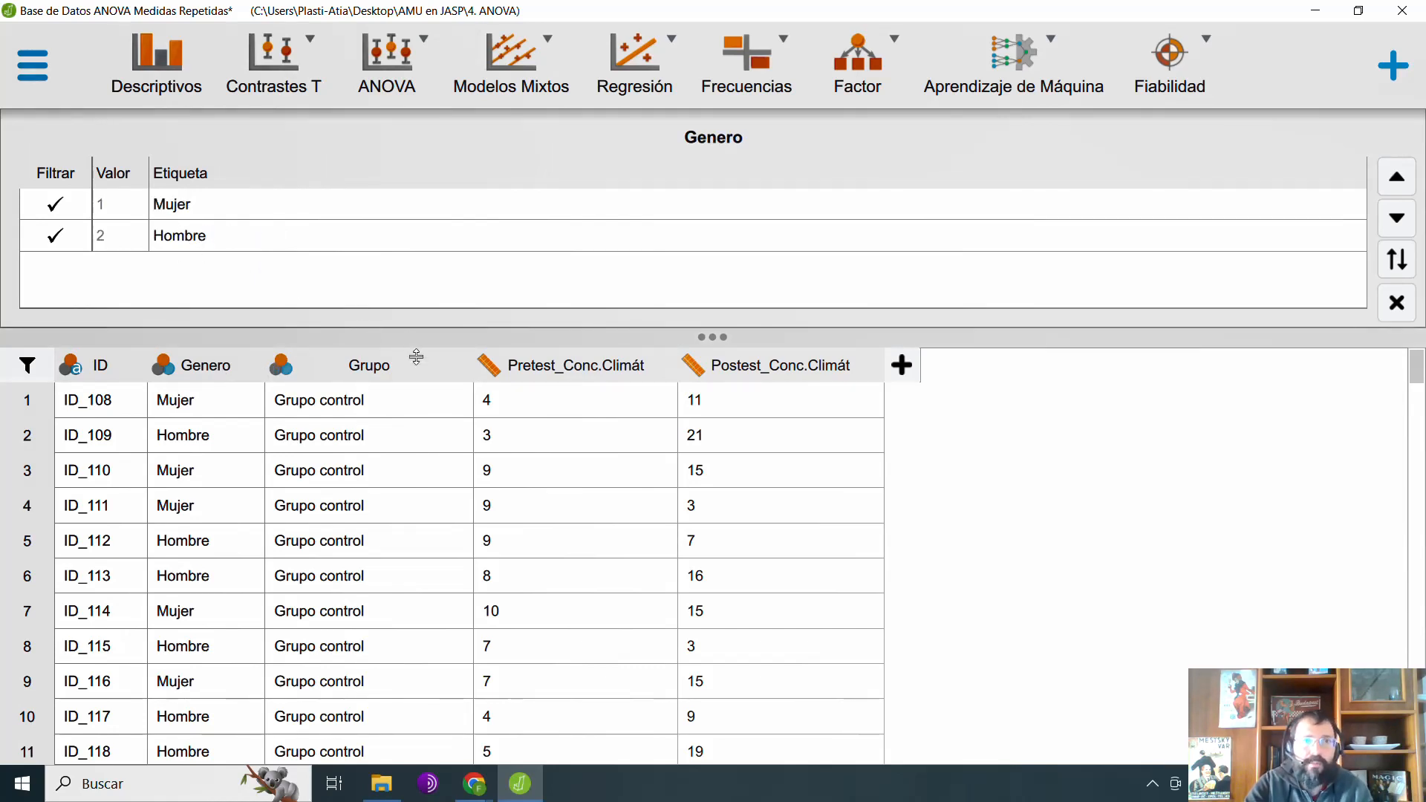
left_click(376, 371)
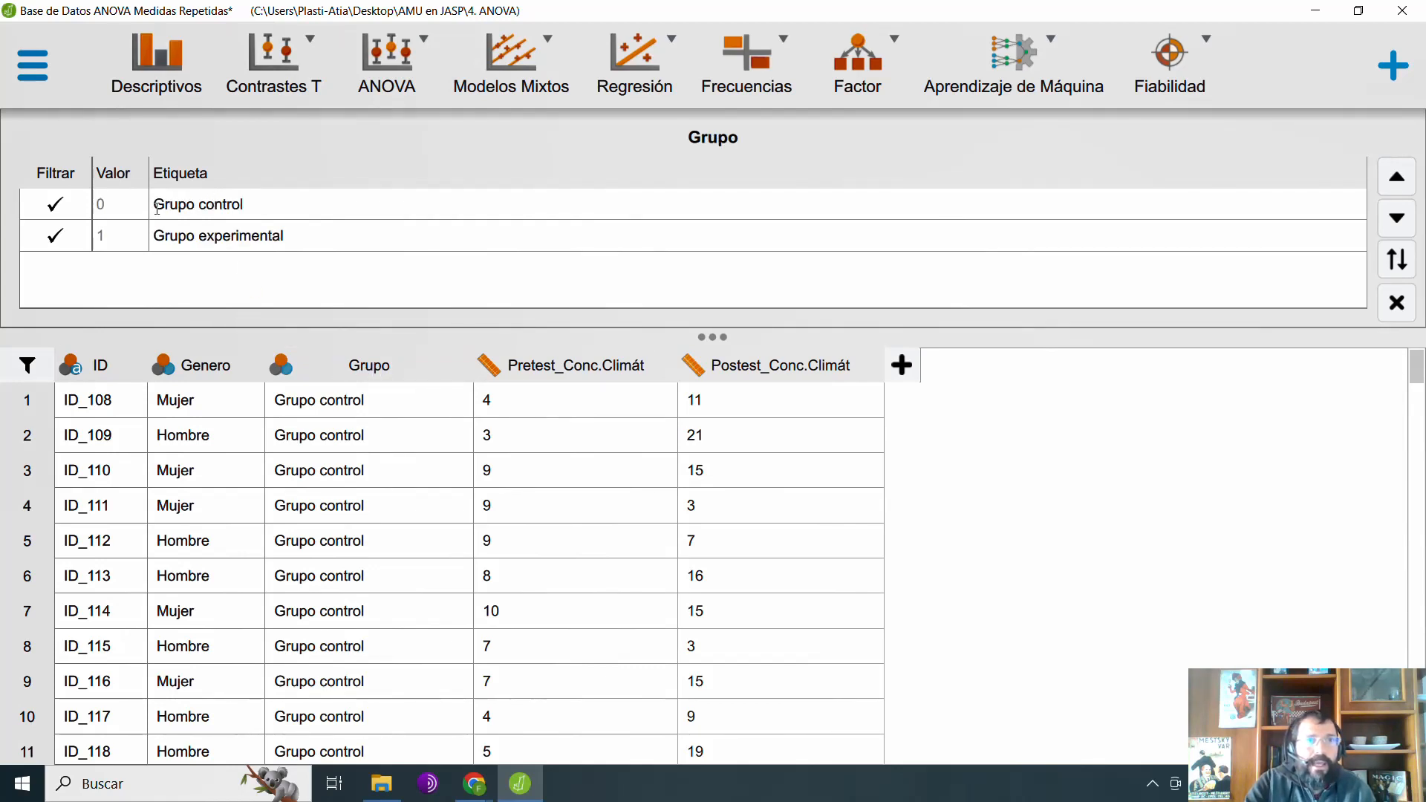
Step: Examine the control and experimental group labels of the Grupo variable, and close the label editor
left_click_drag(156, 208, 274, 216)
left_click(266, 217)
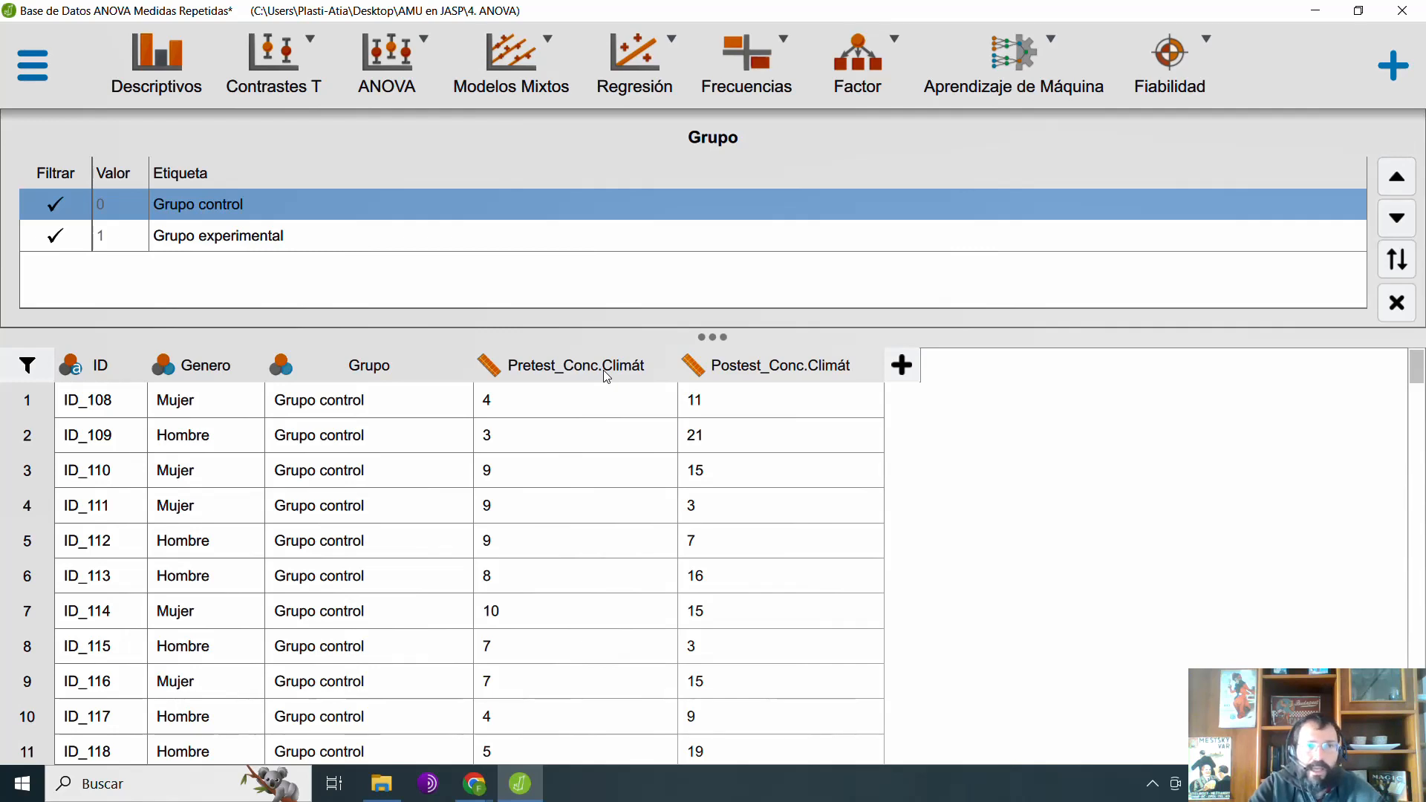
left_click(251, 236)
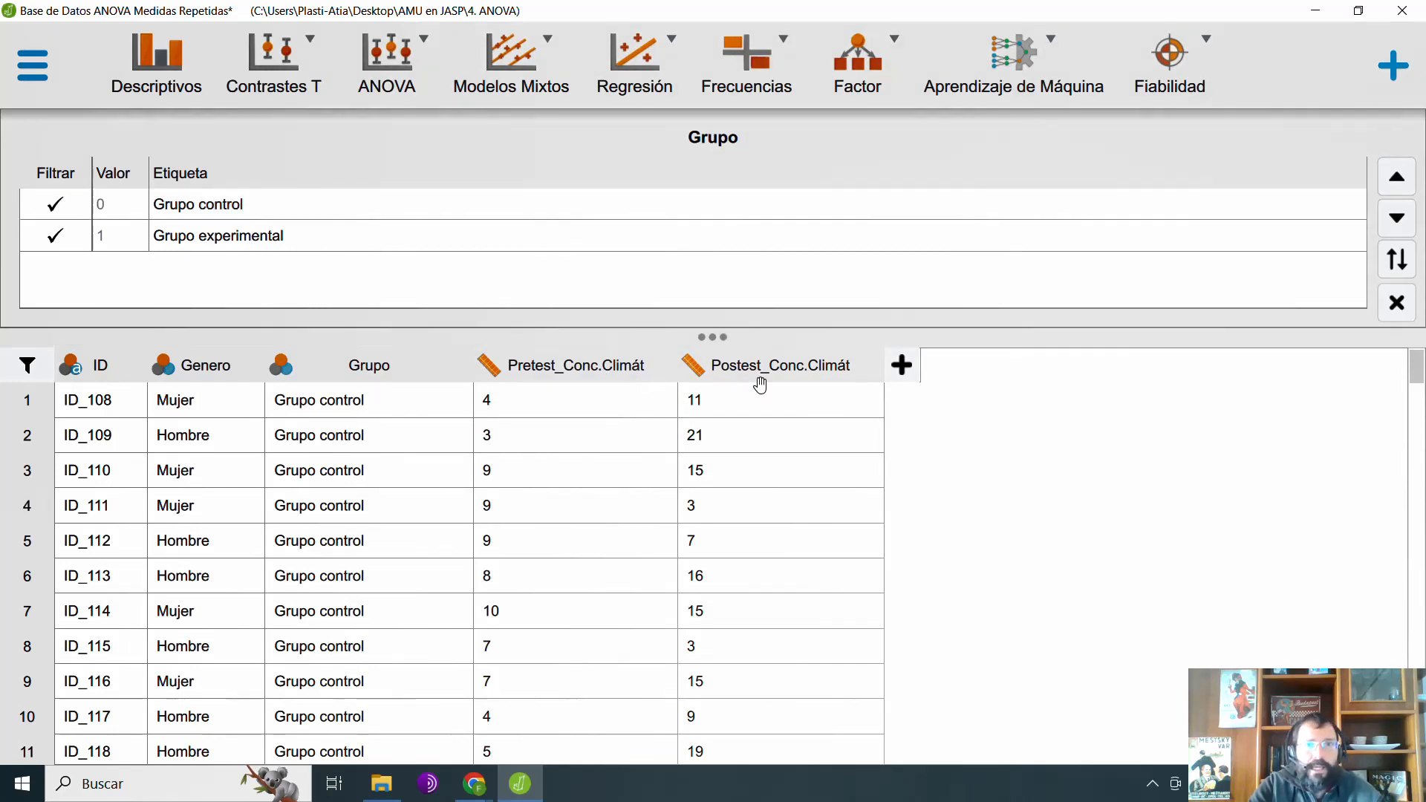
left_click(167, 236)
left_click_drag(298, 243, 309, 247)
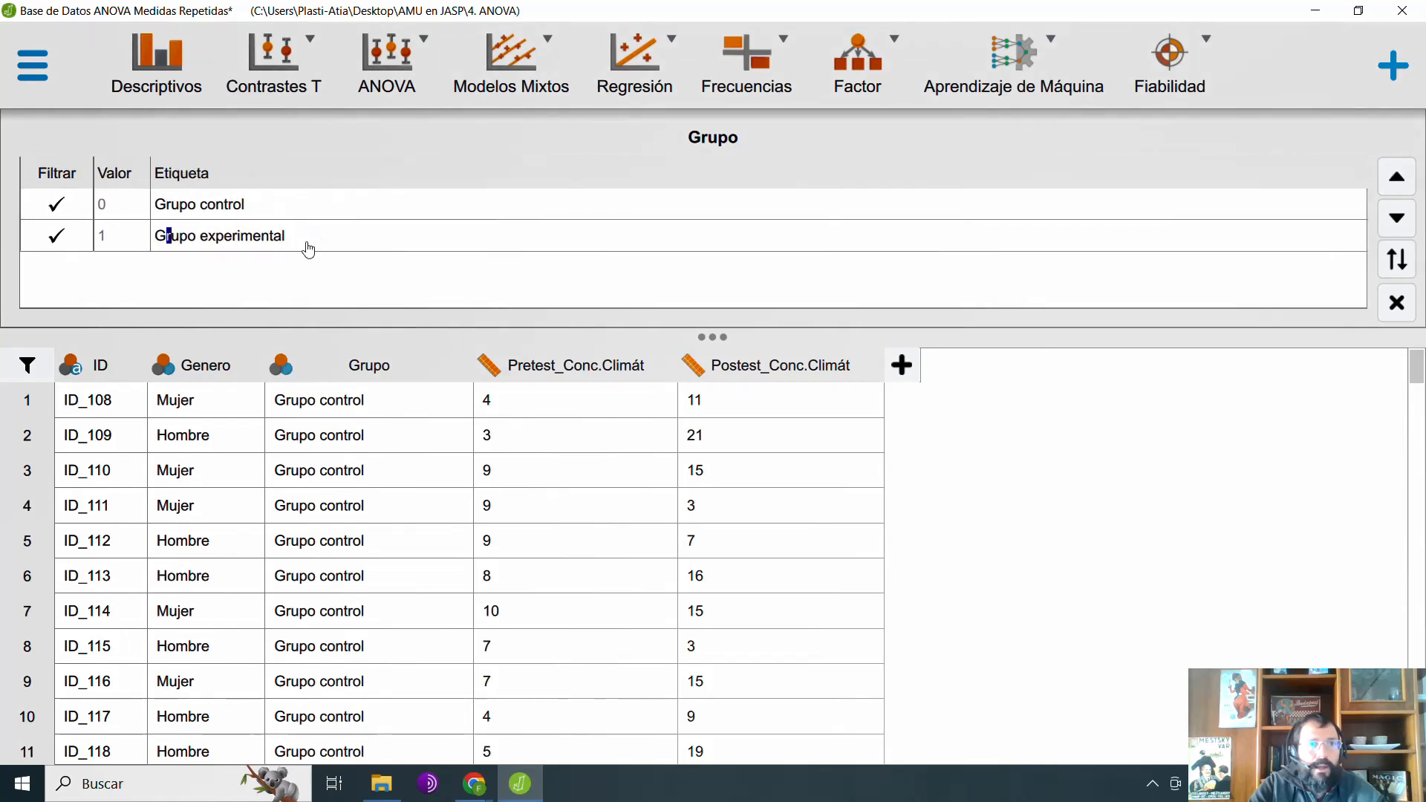
left_click(309, 247)
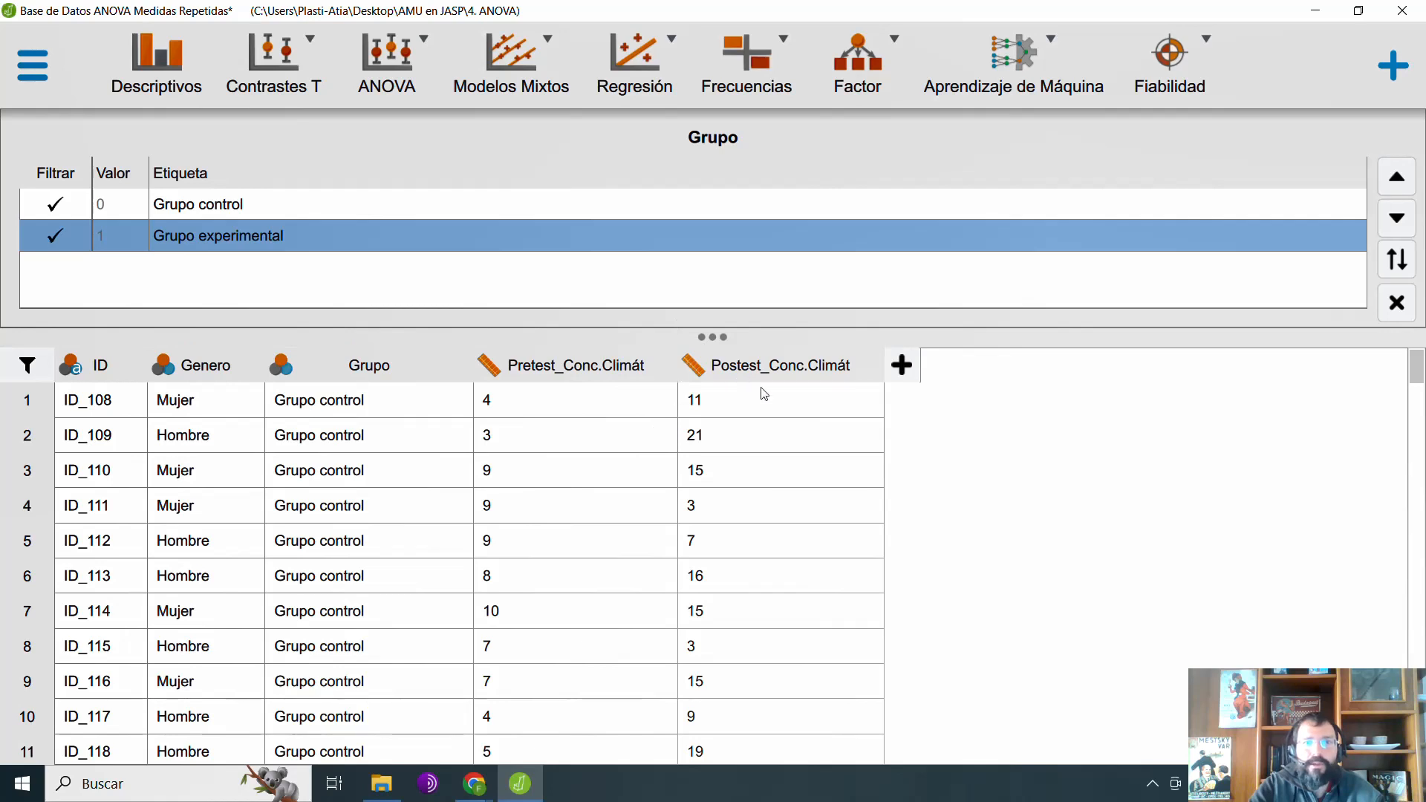
left_click(350, 211)
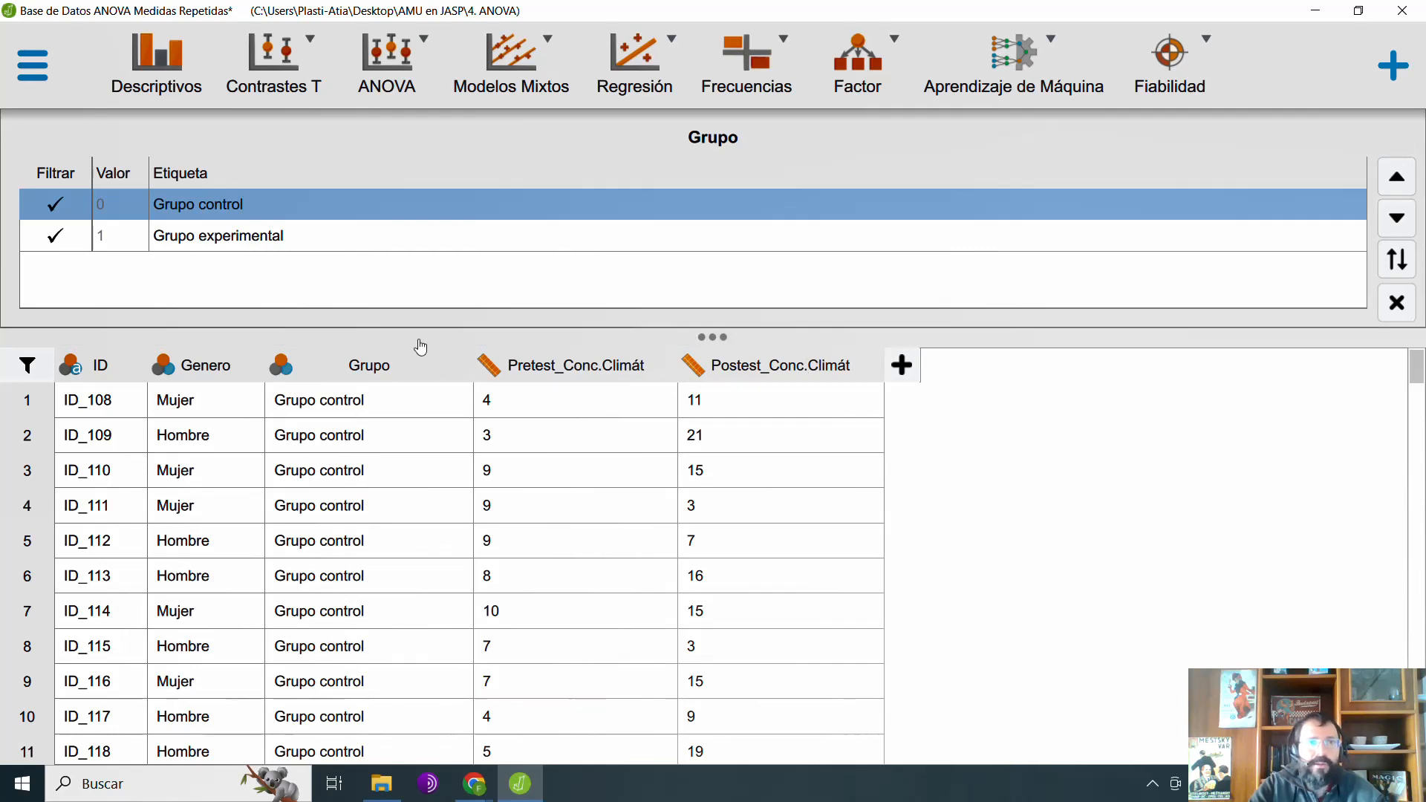
left_click(360, 238)
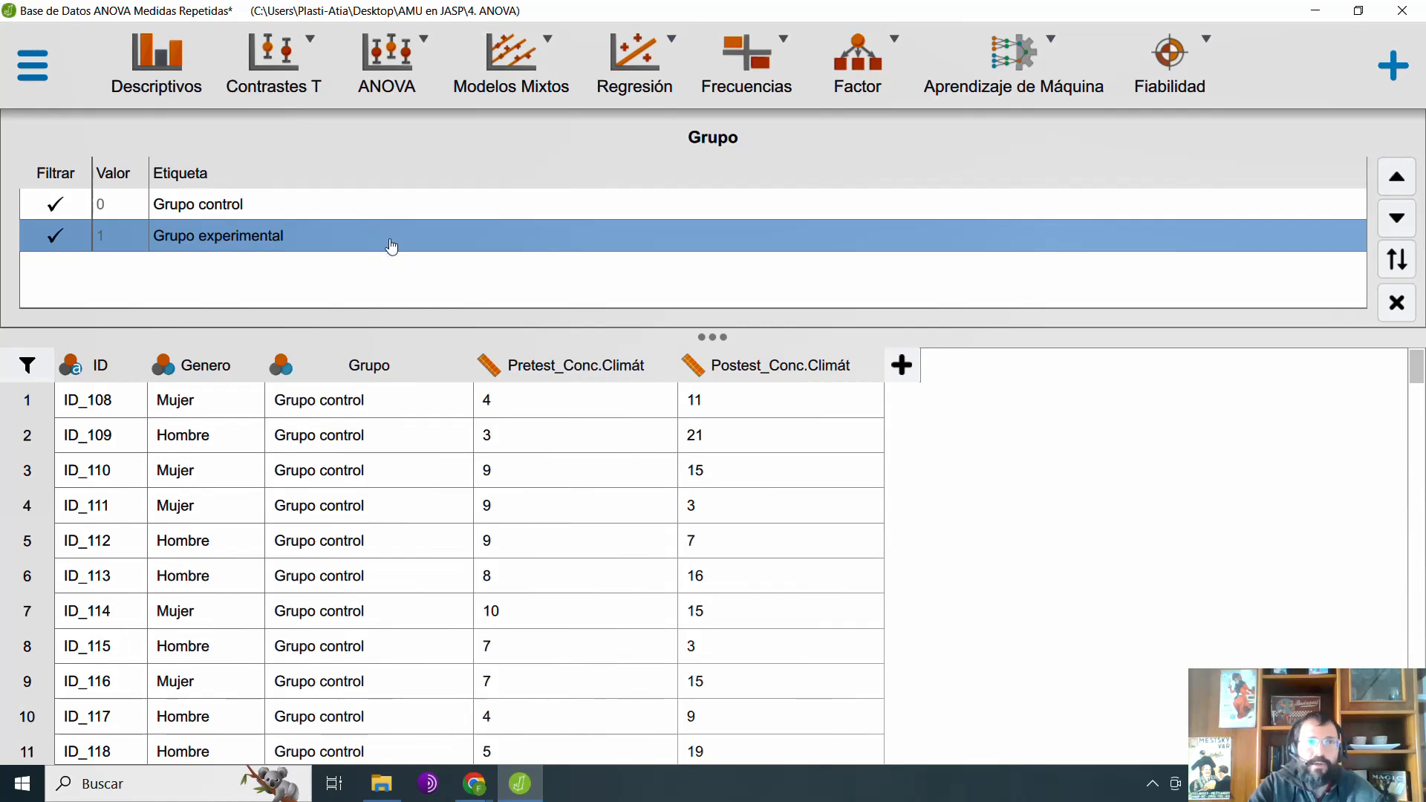
left_click(1397, 302)
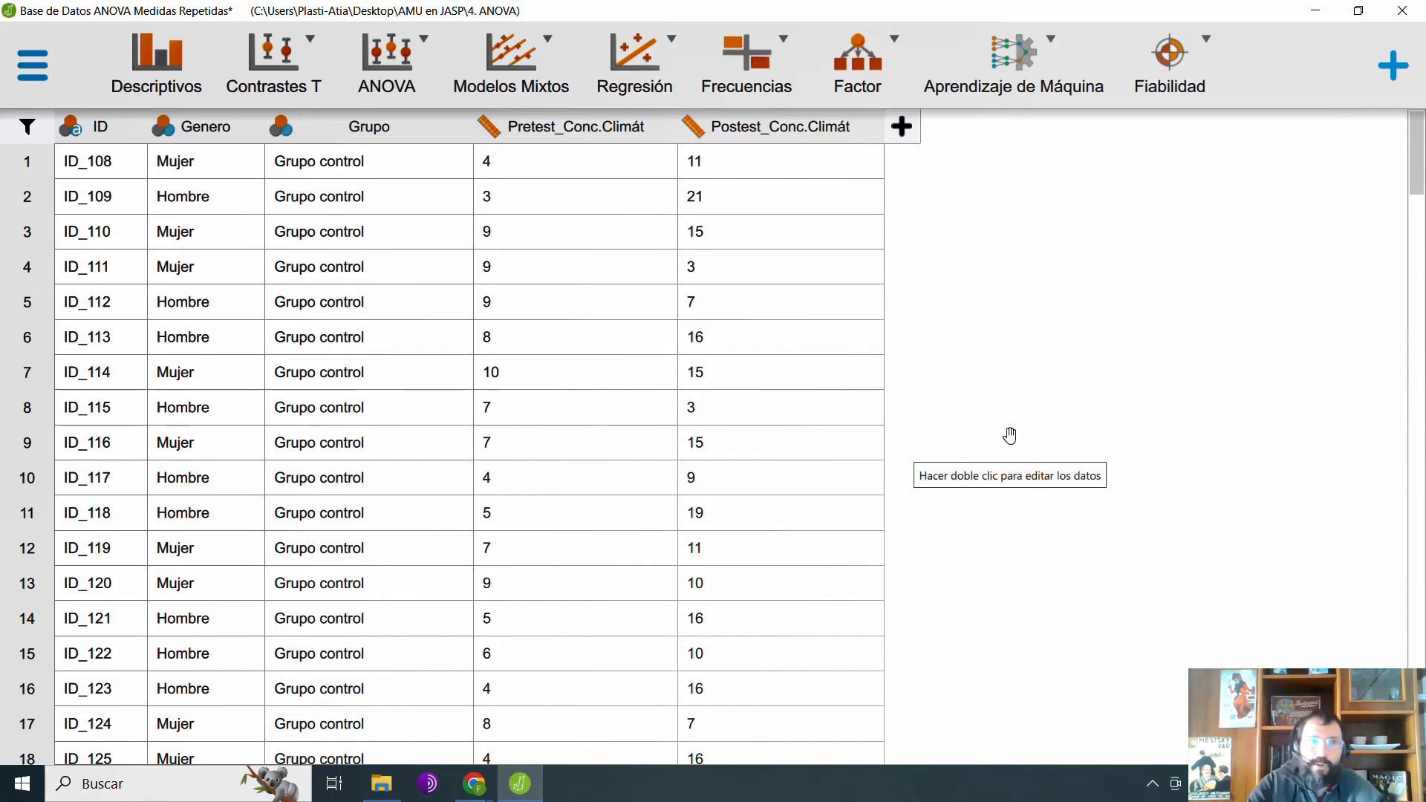
Step: Start a descriptive statistics analysis with Pretest_Conc.Climát and Postest_Conc.Climát as the variables
left_click(156, 63)
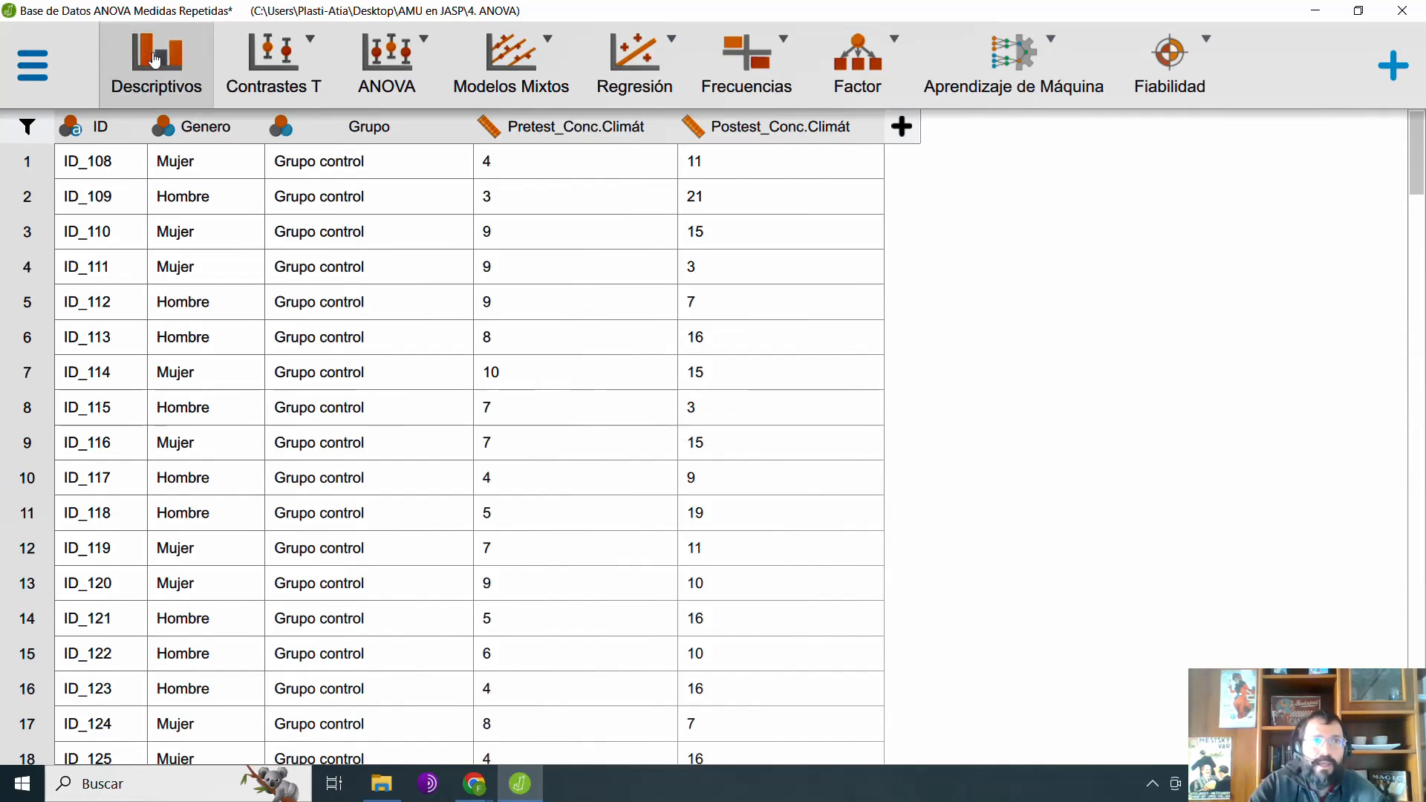
left_click(182, 272)
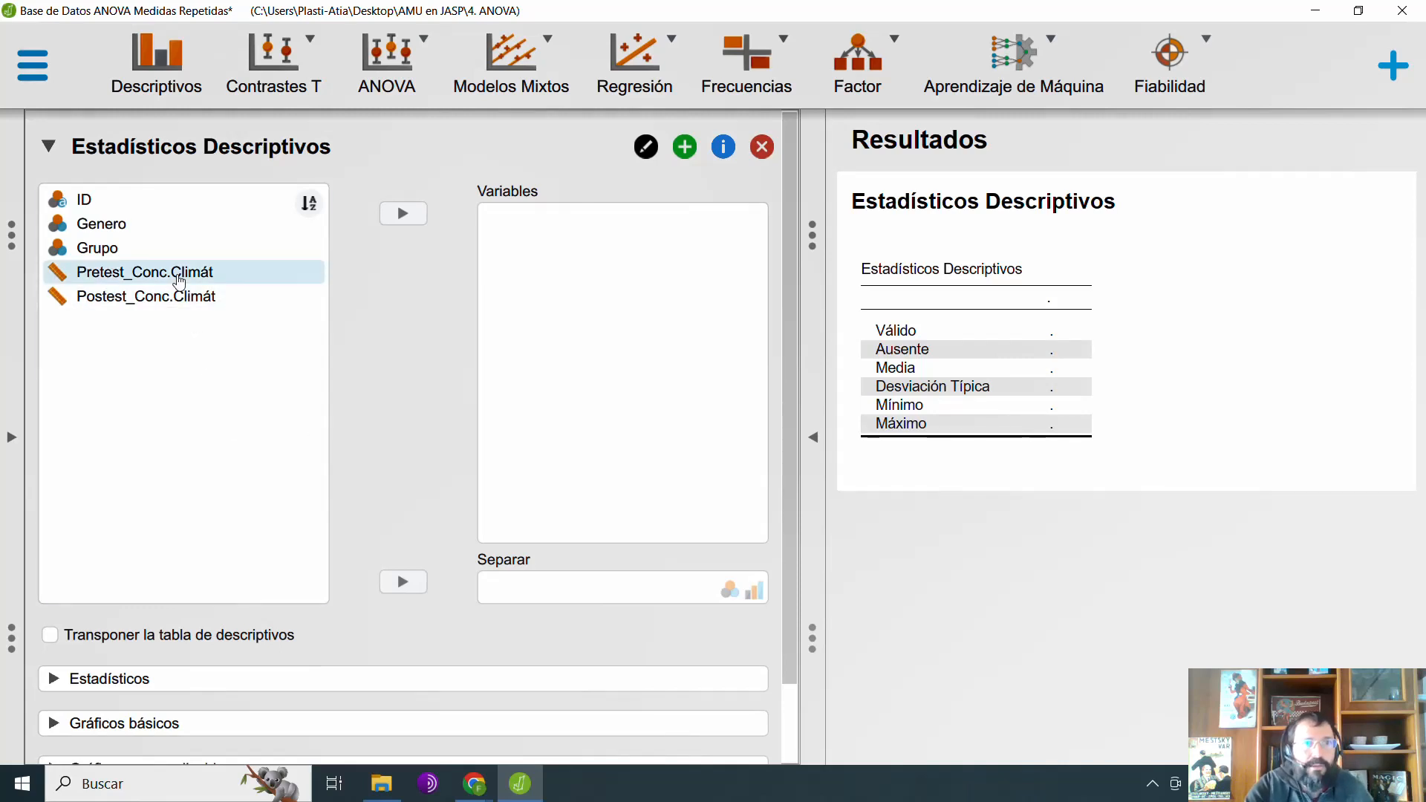
left_click(183, 300, "shift")
left_click(405, 213)
Step: Remove the Válido, Ausente, Máximo and Mínimo statistics from the descriptives table, leaving only Media and Desviación típica
scroll(222, 560, "down", 2)
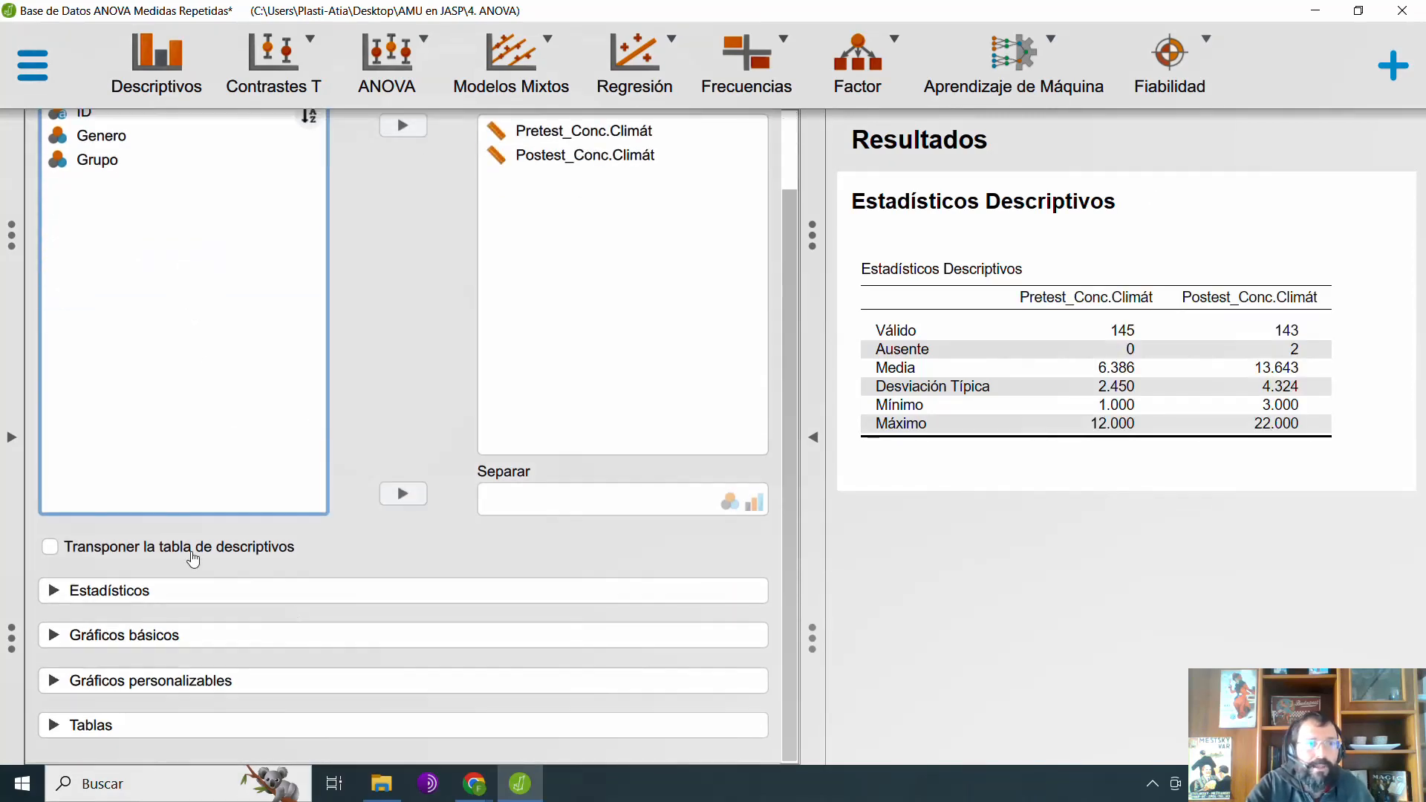
left_click(169, 591)
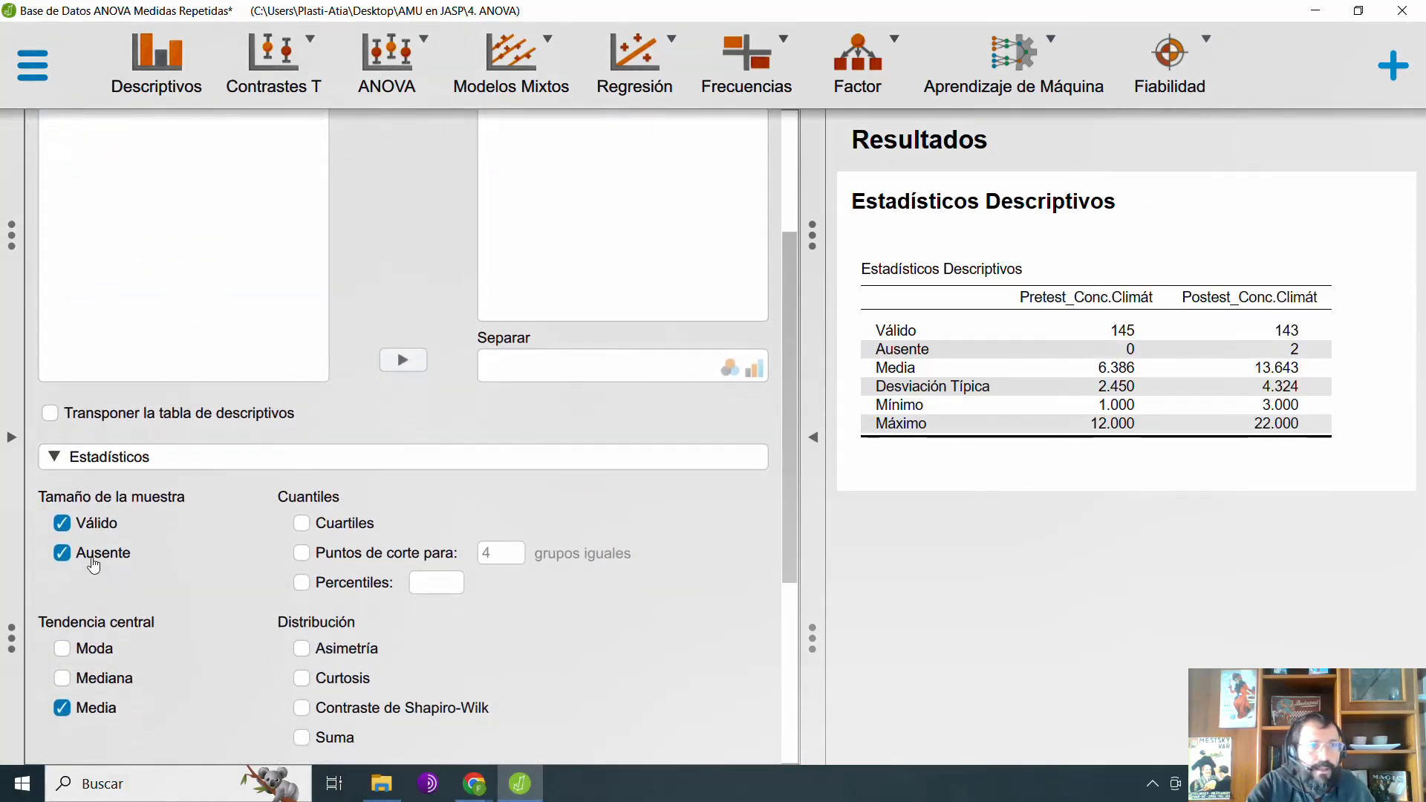
left_click(95, 554)
left_click(94, 531)
scroll(223, 676, "down", 4)
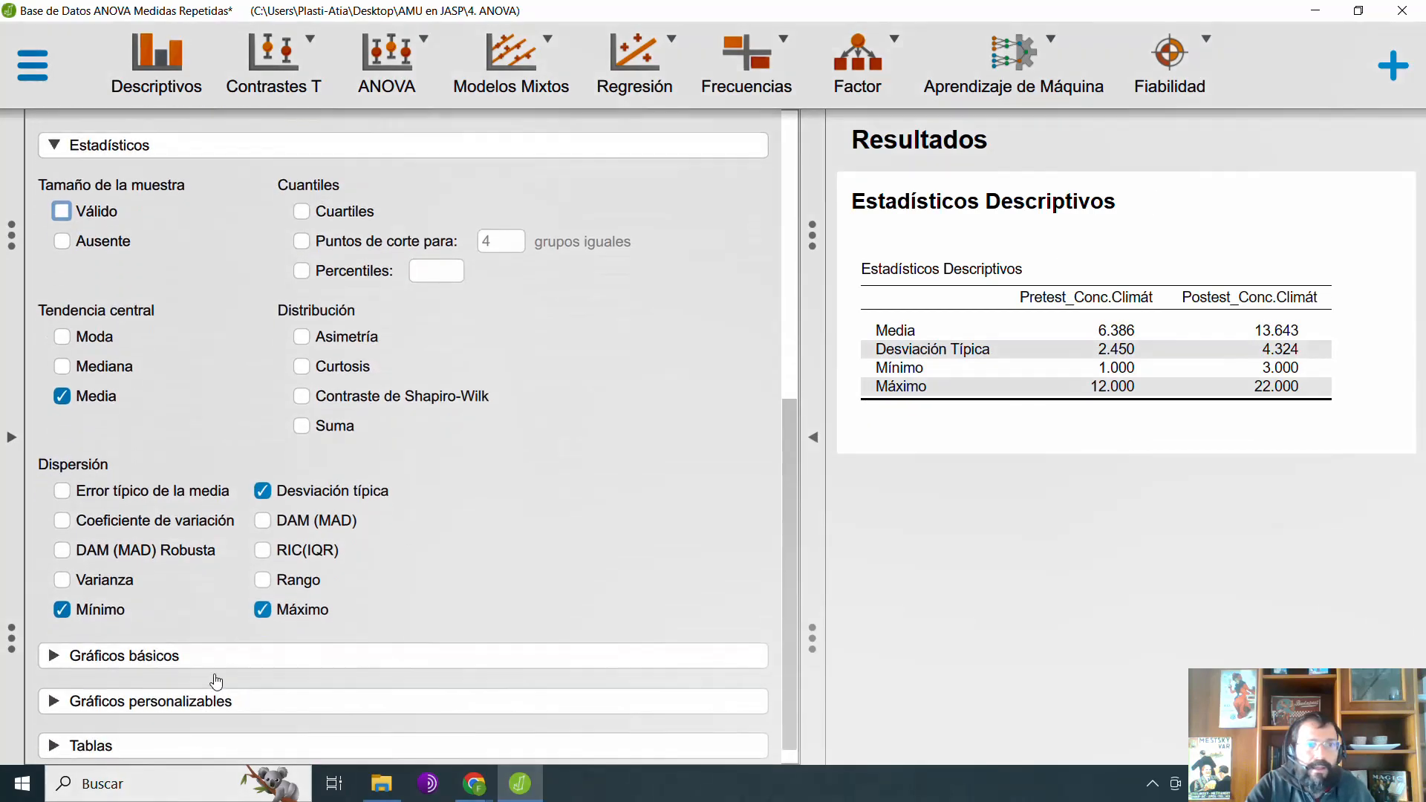
left_click(279, 594)
left_click(104, 590)
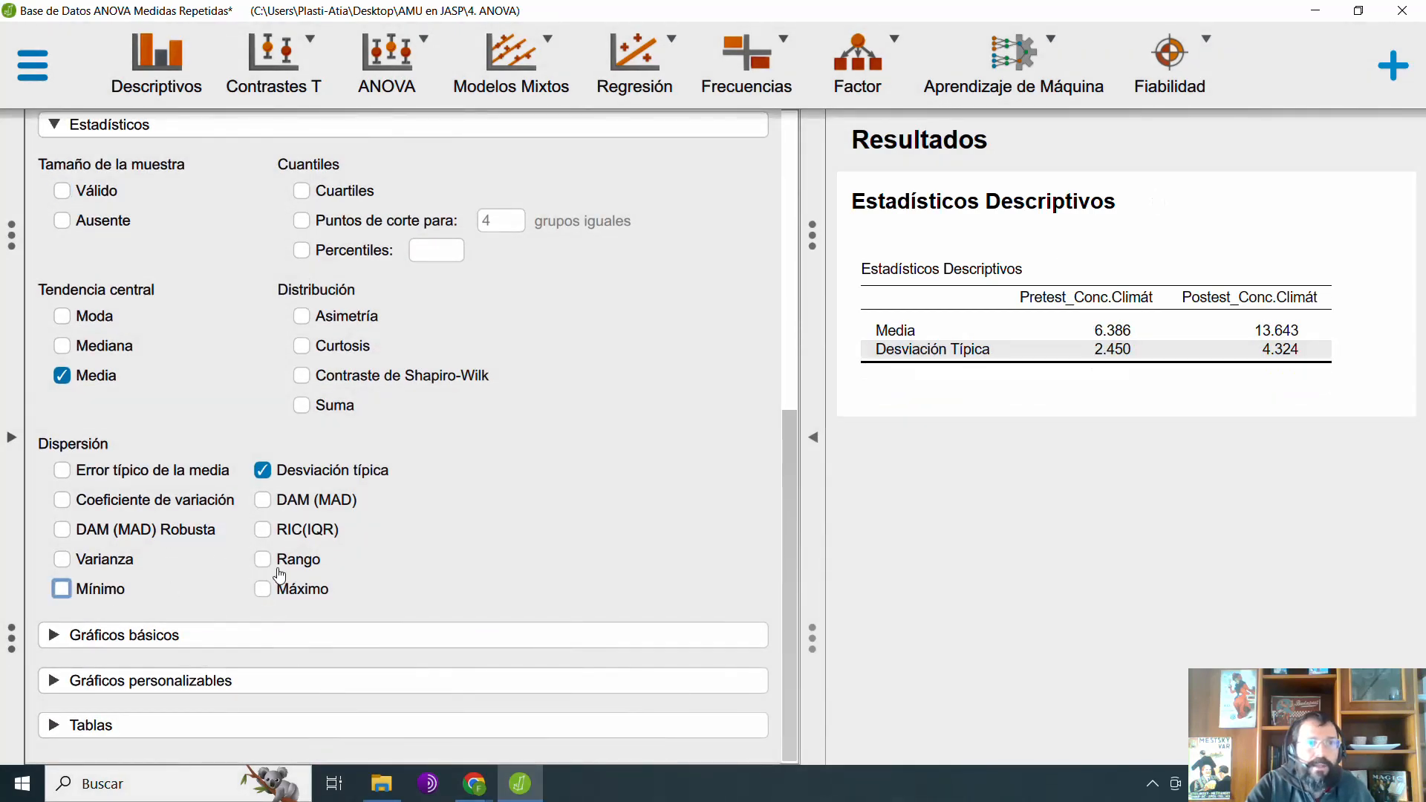
Step: Split the descriptive statistics by Grupo and expand the results view to show the whole table enlarged
scroll(214, 413, "up", 6)
left_click(100, 248)
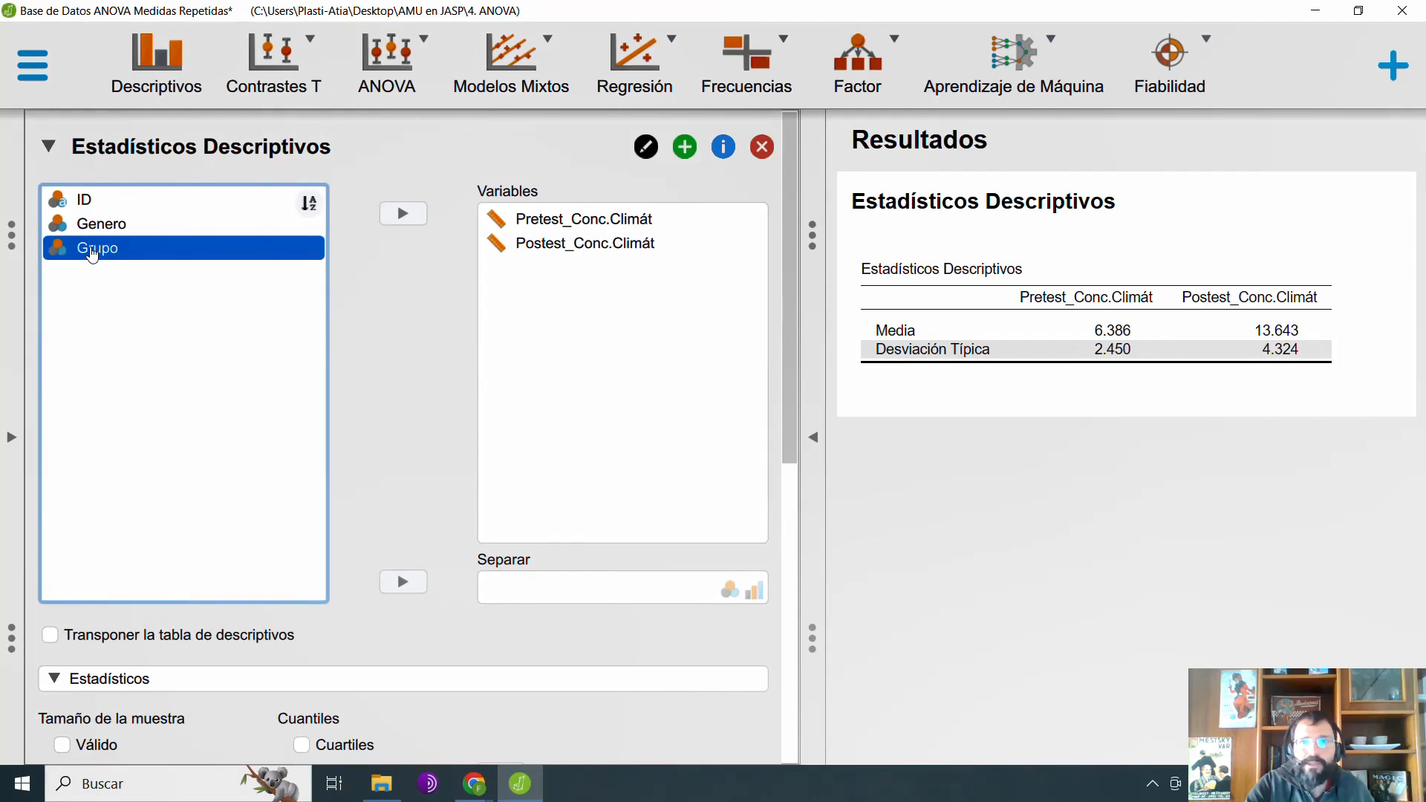
left_click_drag(100, 249, 325, 343)
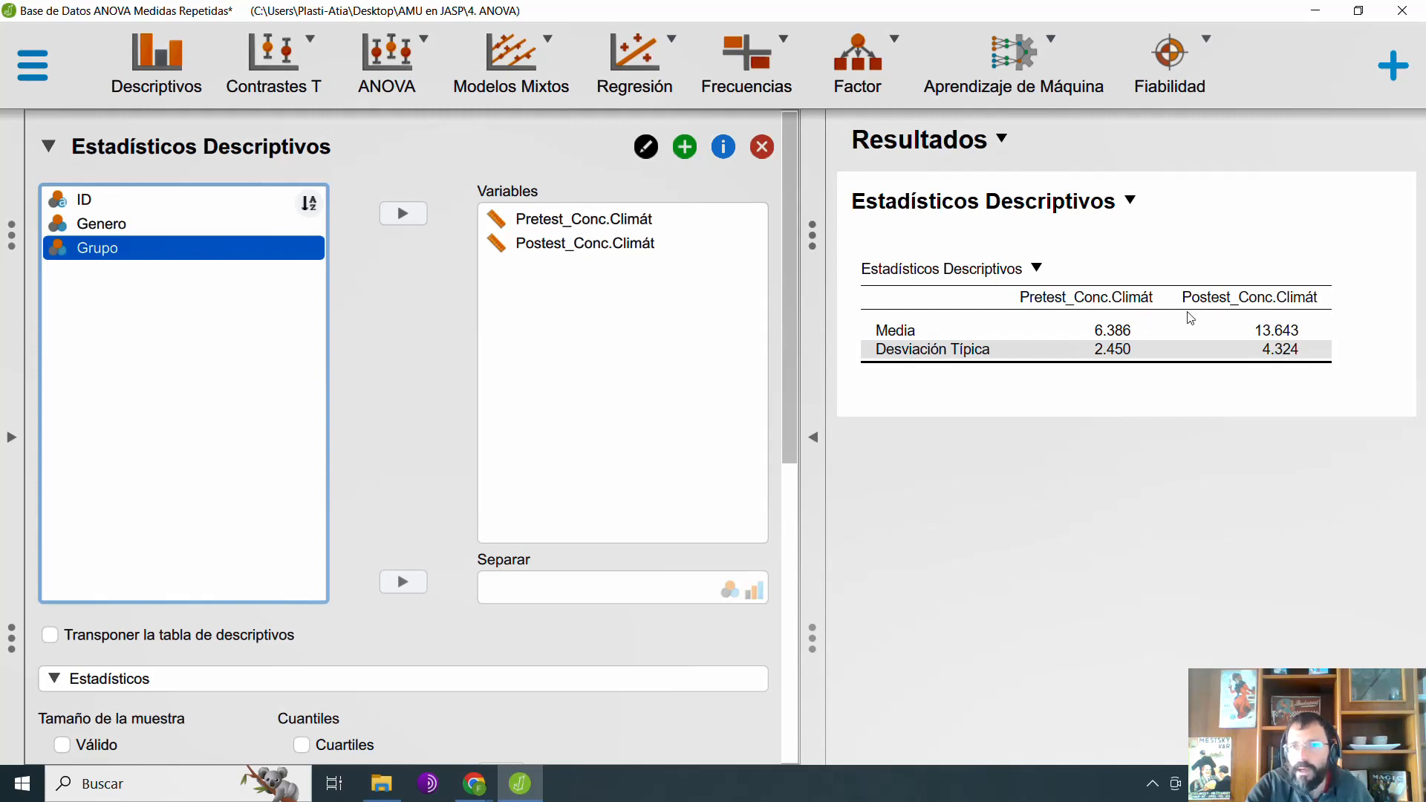
left_click_drag(88, 251, 582, 599)
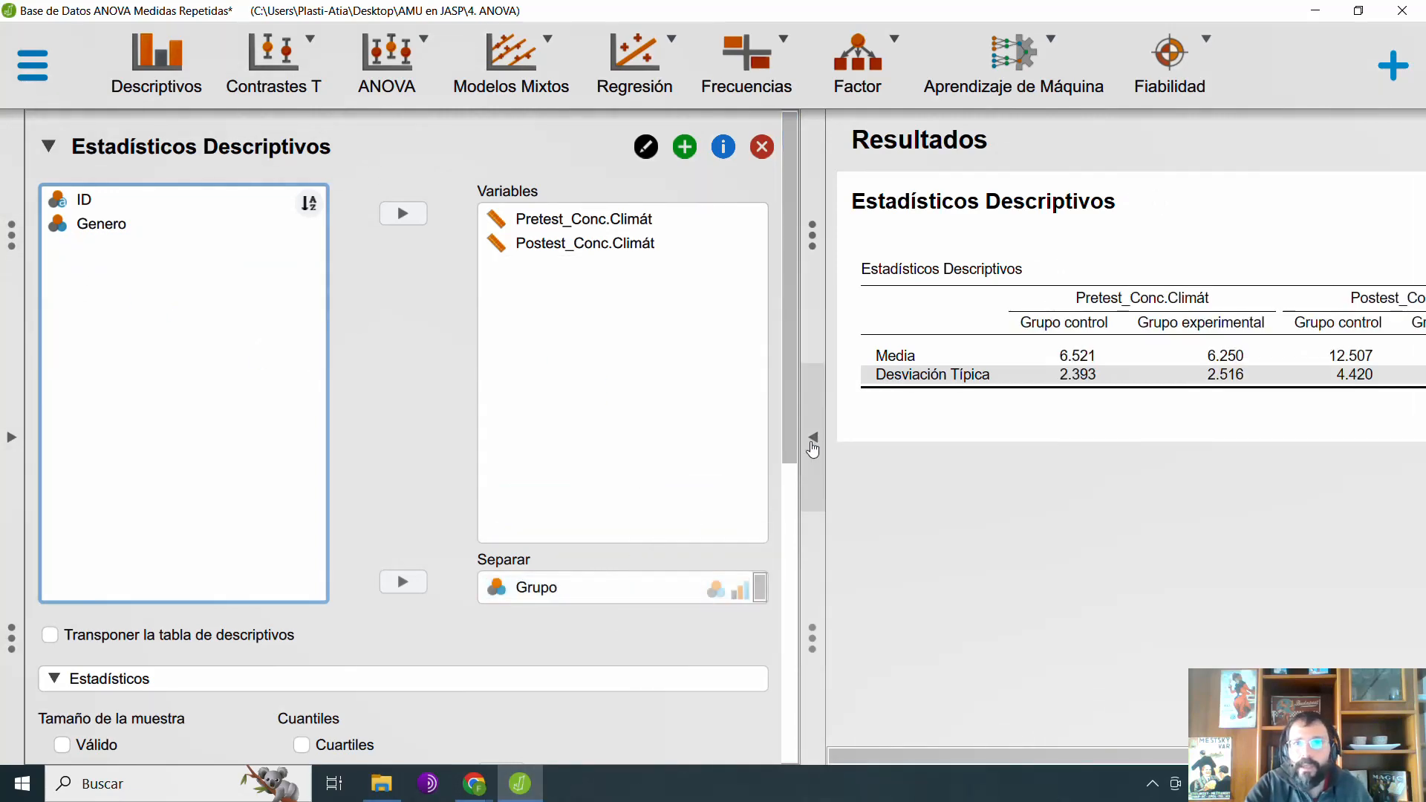
left_click(813, 444)
key("ctrl+plus")
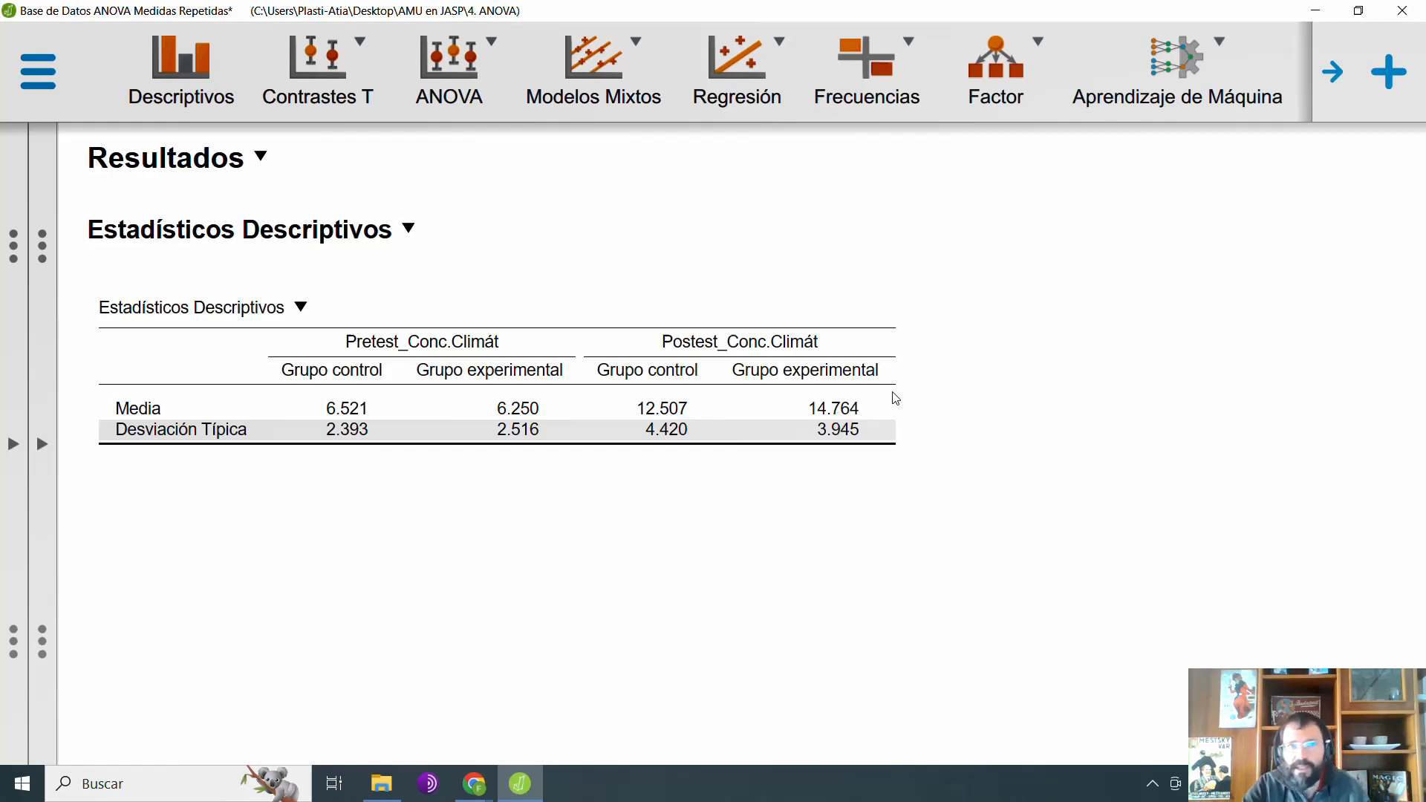
Step: Switch to Excel and create a blank workbook
key("super")
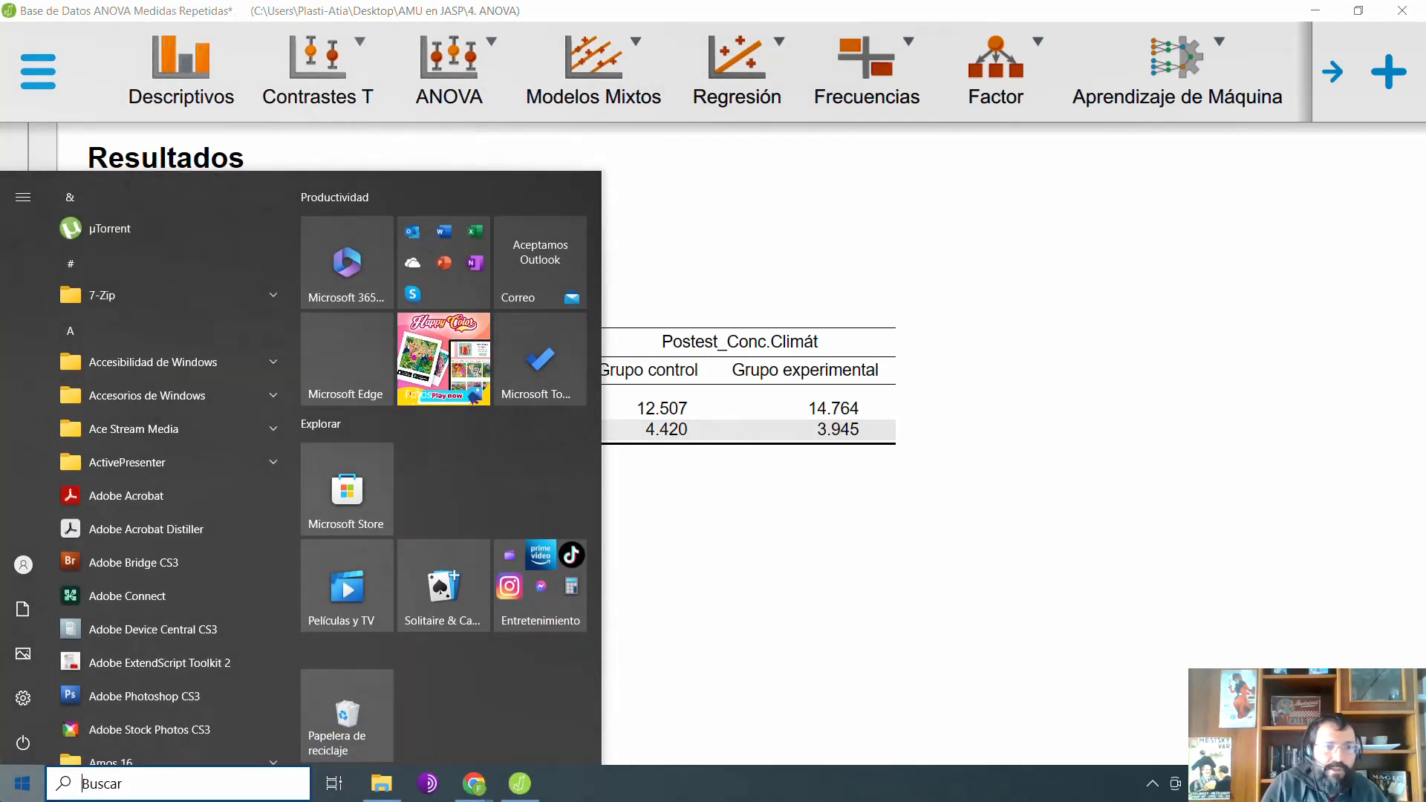
type("exc")
key("Return")
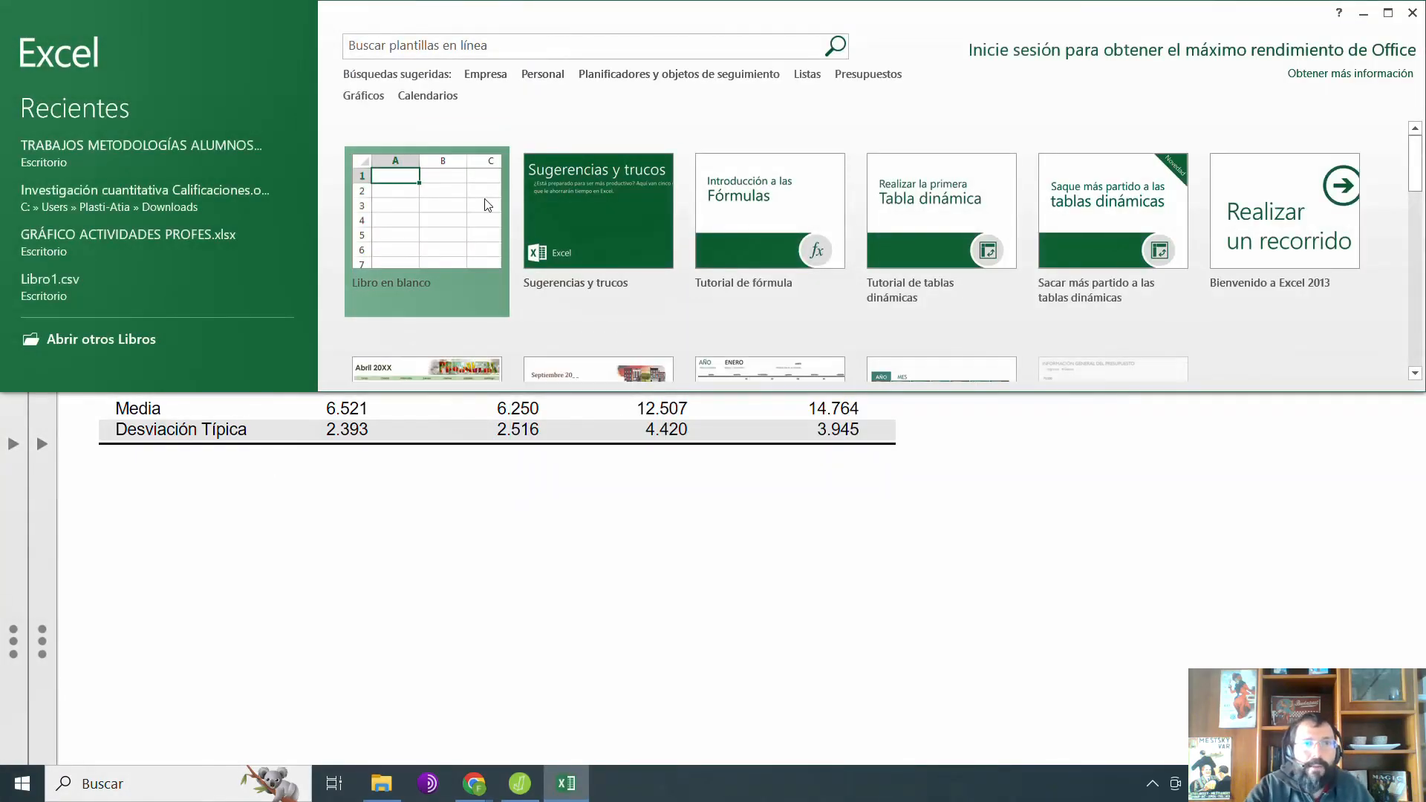
left_click(487, 204)
Step: Enter the row headings PRETEST in cell B2 and POSTEST in cell B3
left_click(170, 203)
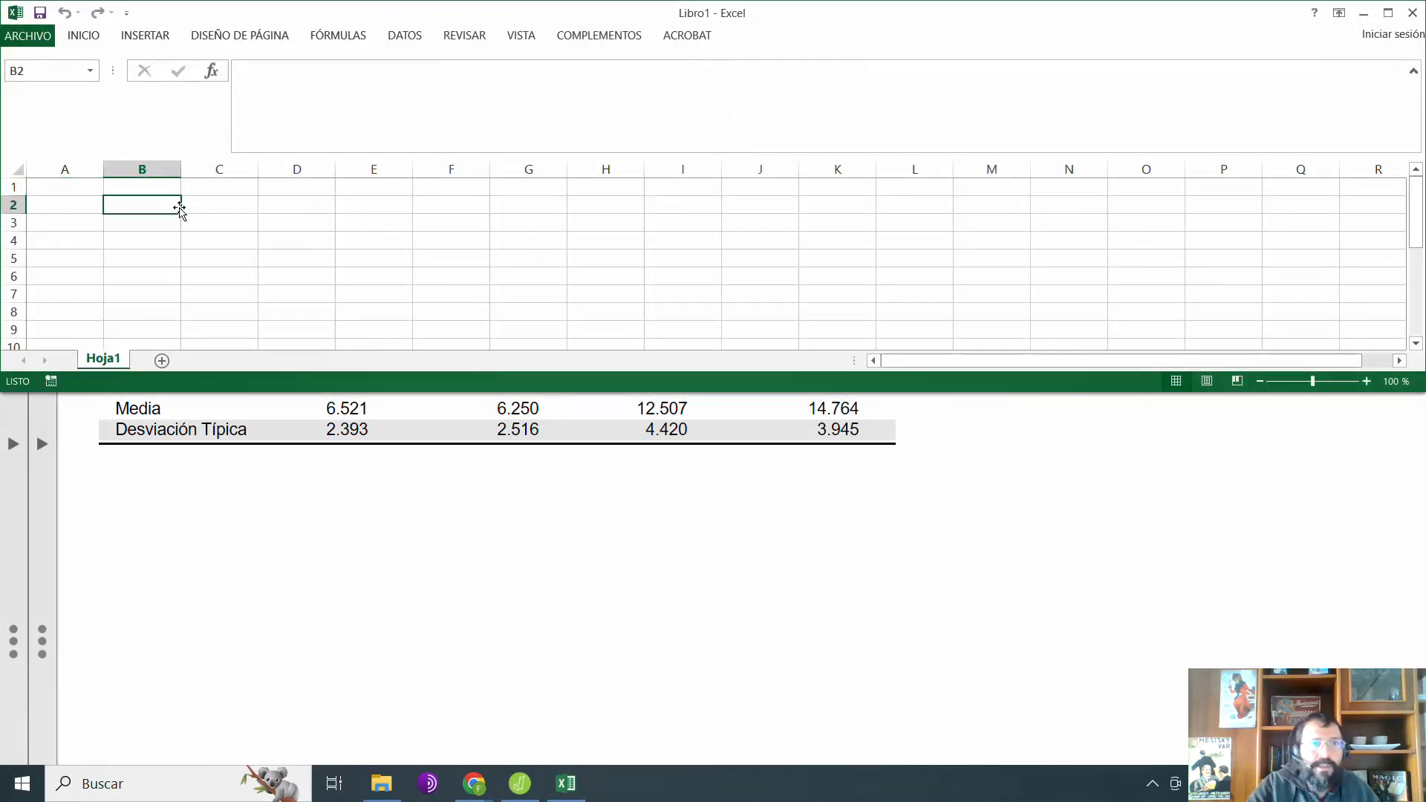
type("PRETEST")
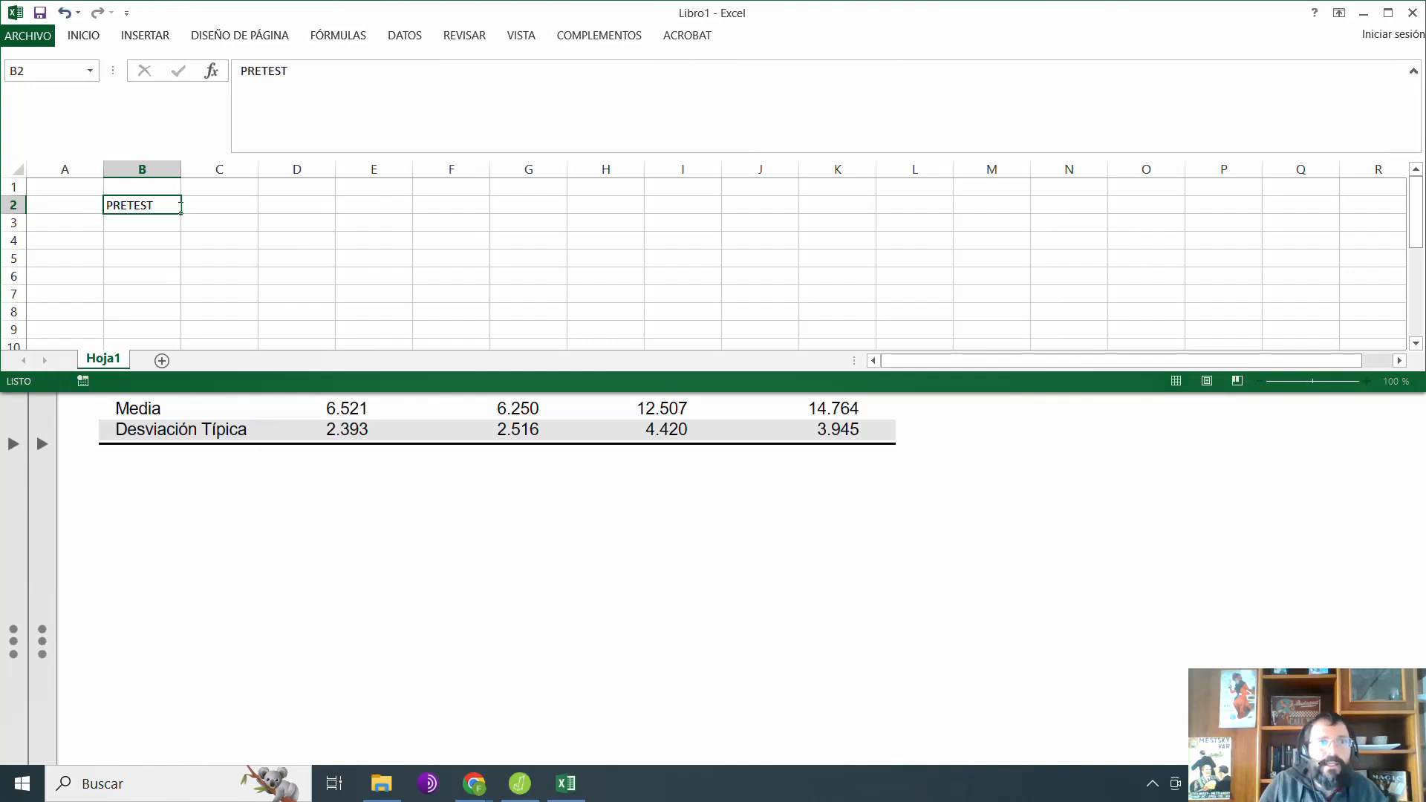
key("Return")
type("POSTEST")
key("Up")
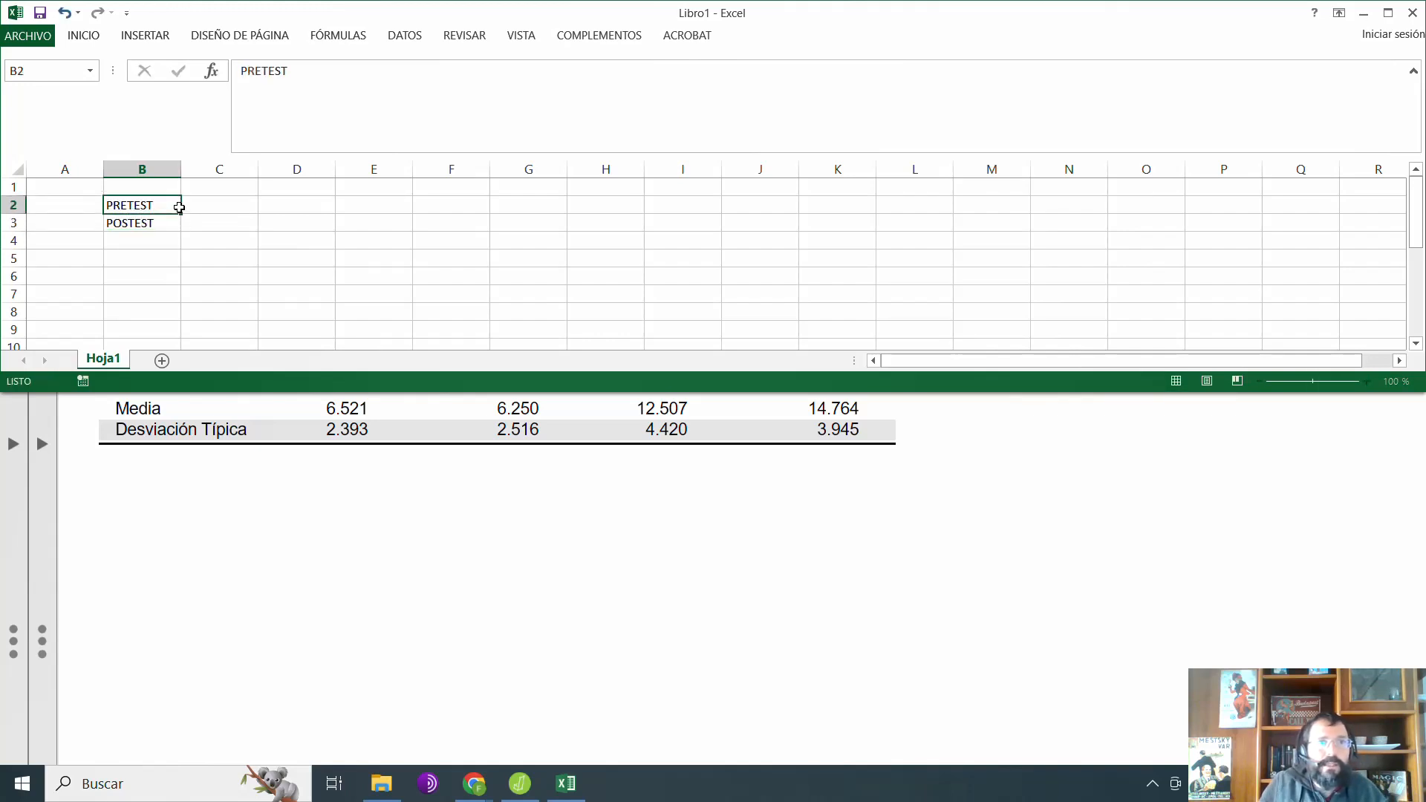
Step: Enter the column headings GC in cell C1 and GE in cell D1
key("Up")
key("Right")
type("GC")
key("Right")
type("GE")
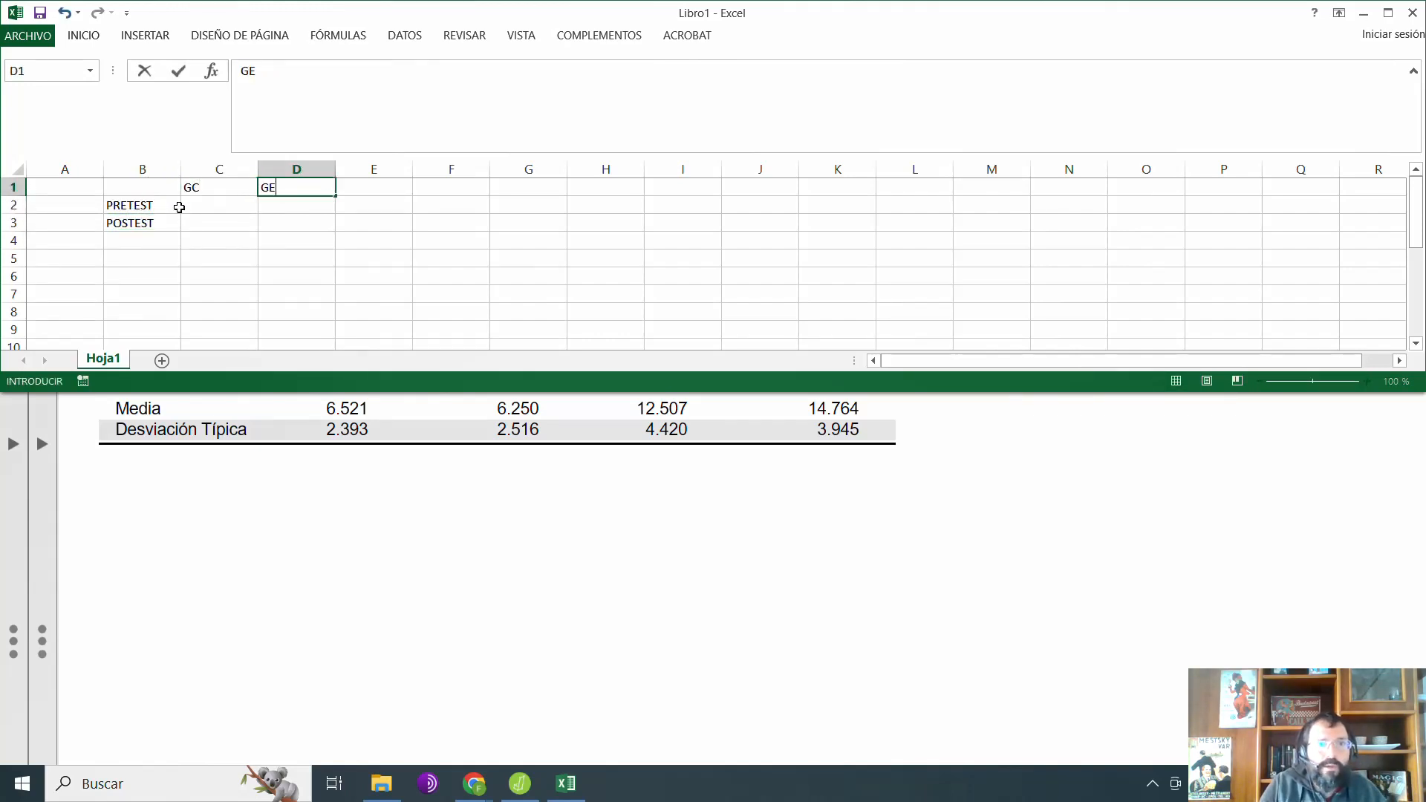
key("Return")
Step: Fill the PRETEST row with the group means: 6,52 for GC and 6,25 for GE
key("Left")
type("6,5")
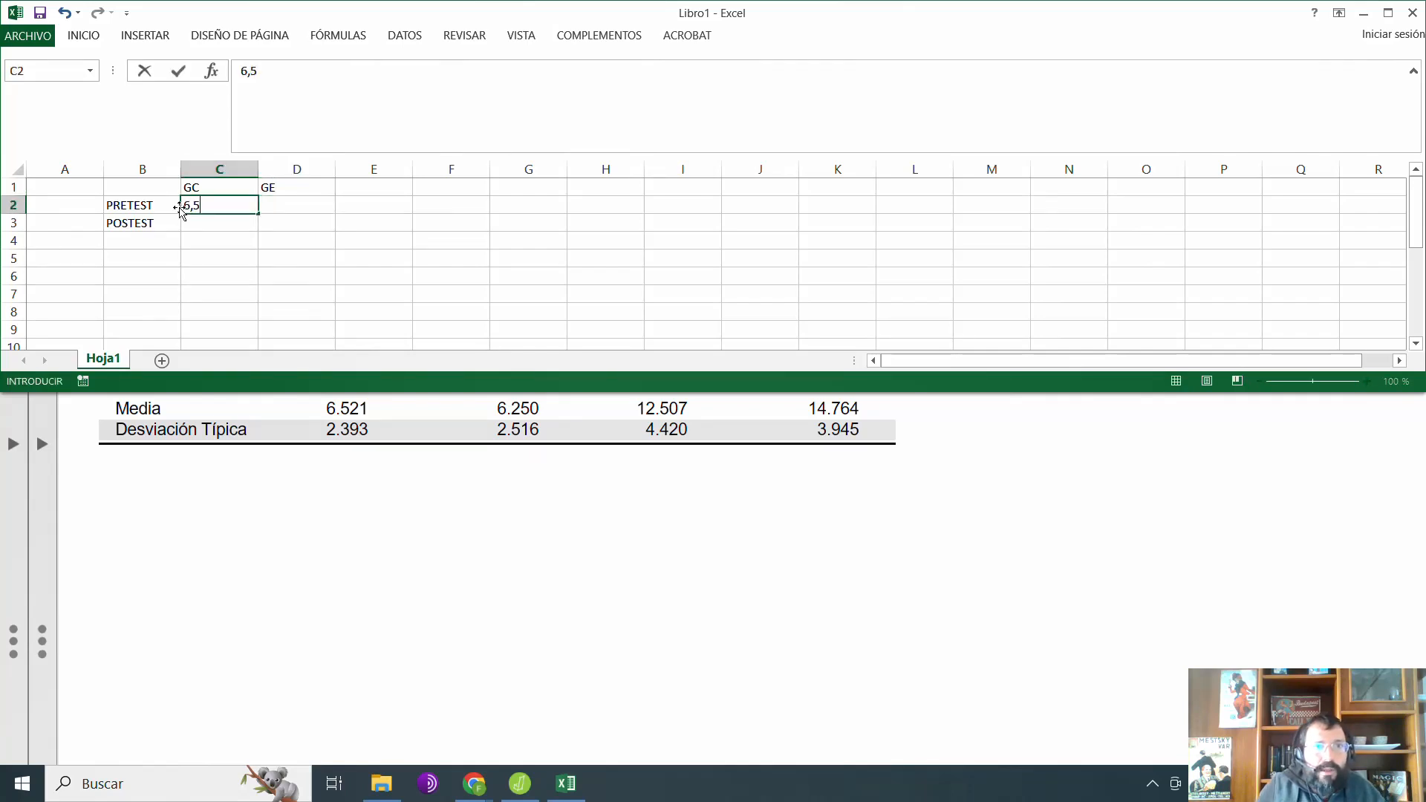
type("2")
key("Right")
type("6,")
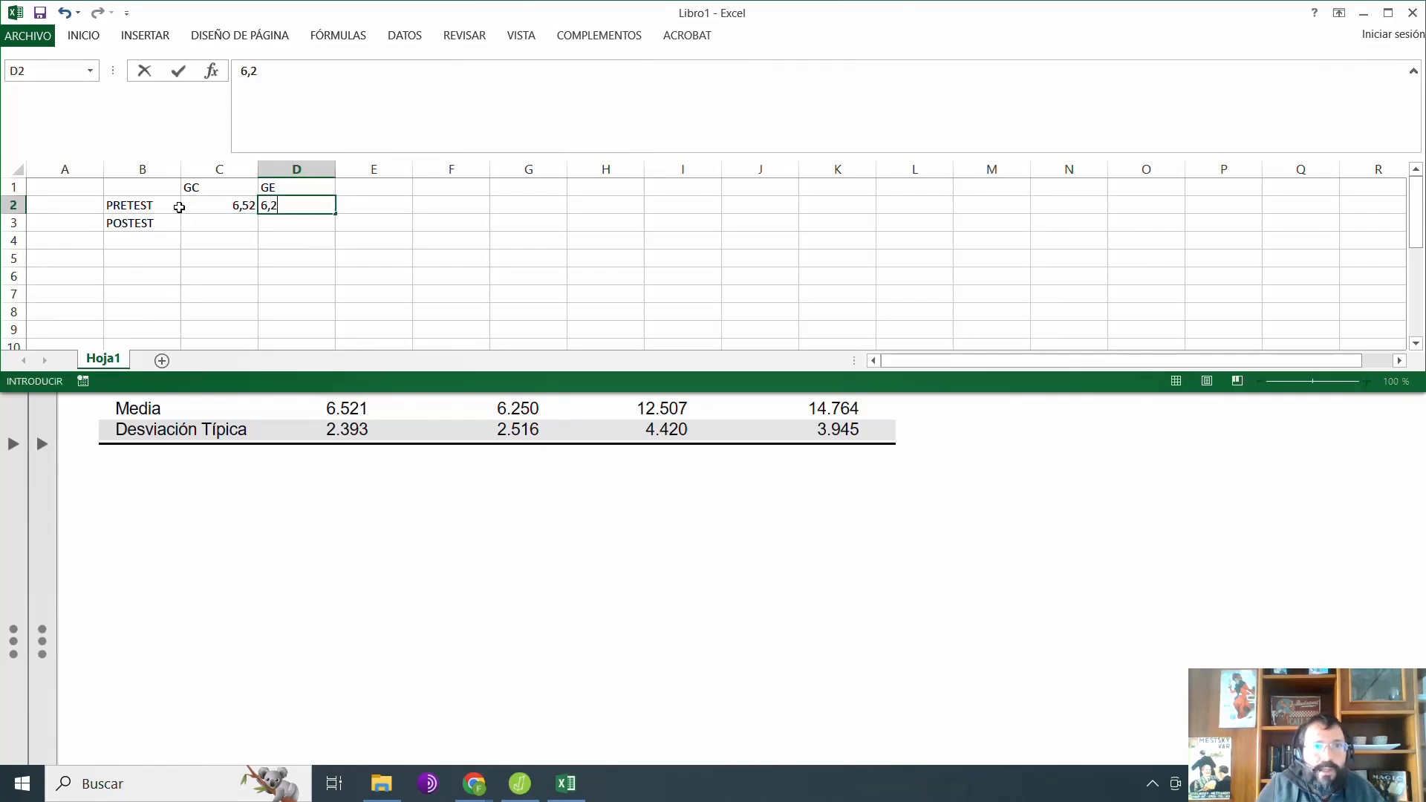
type("25")
key("Return")
Step: Fill the POSTEST row with the group means: 12,51 for GC and 14,76 for GE
key("Left")
type("12")
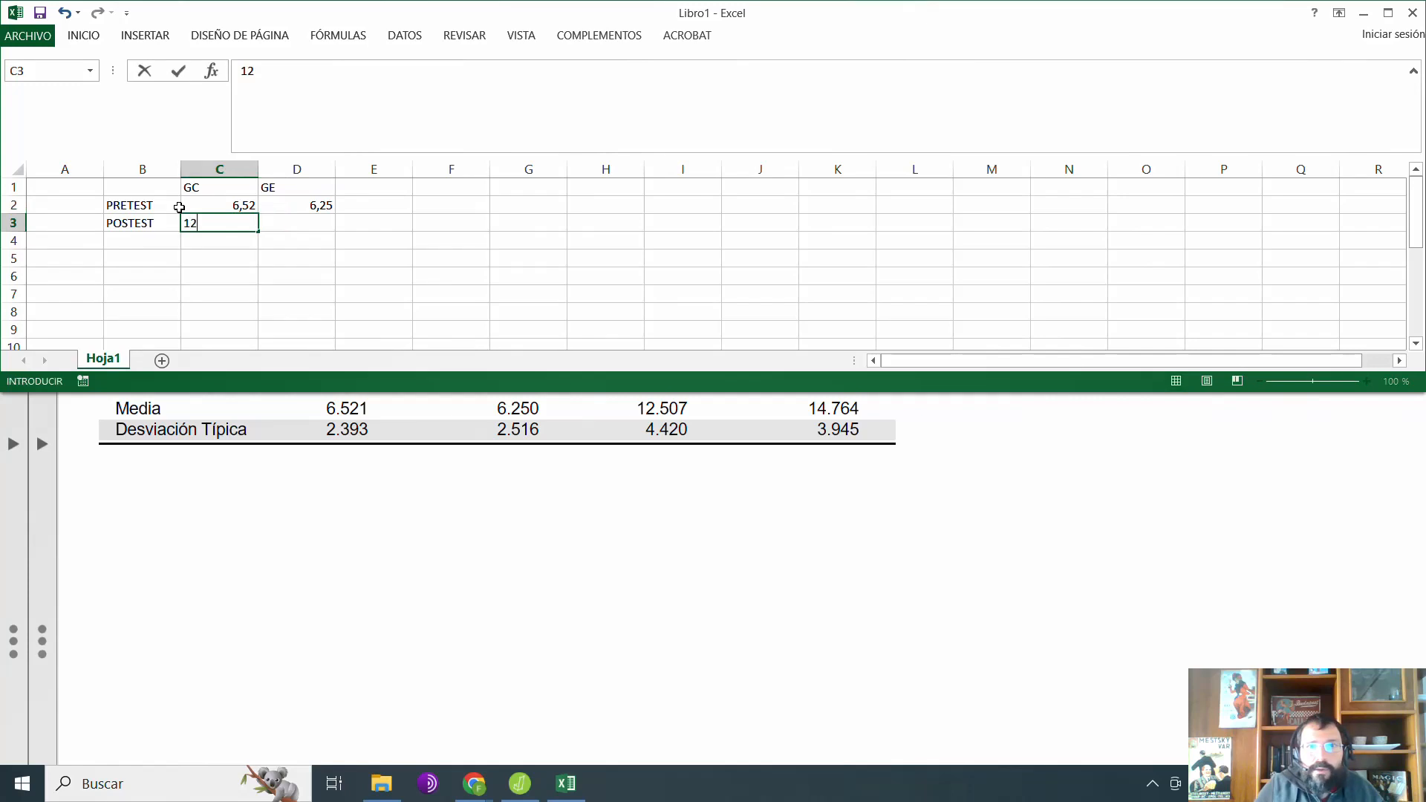
type(",51")
key("Right")
type("1")
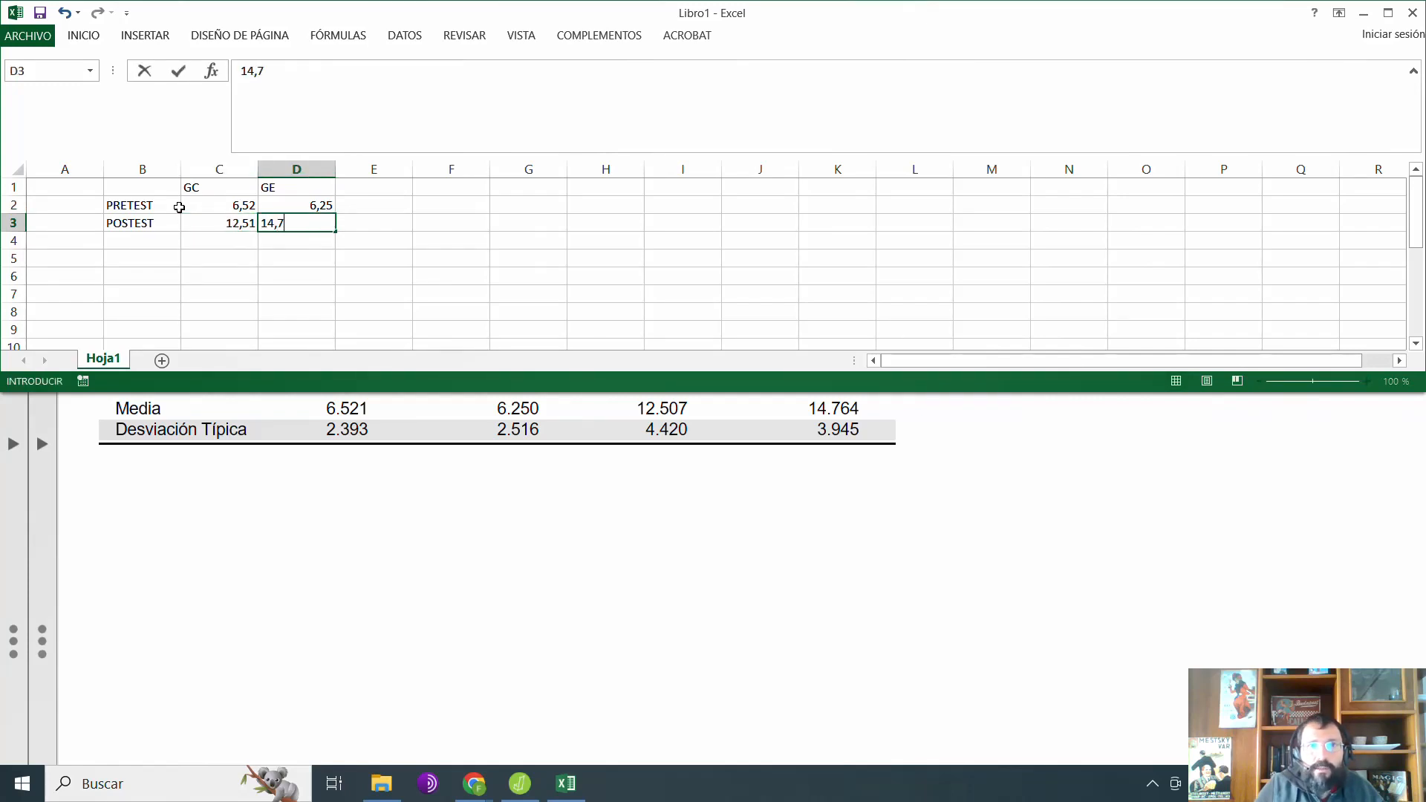
key("Return")
key("Left")
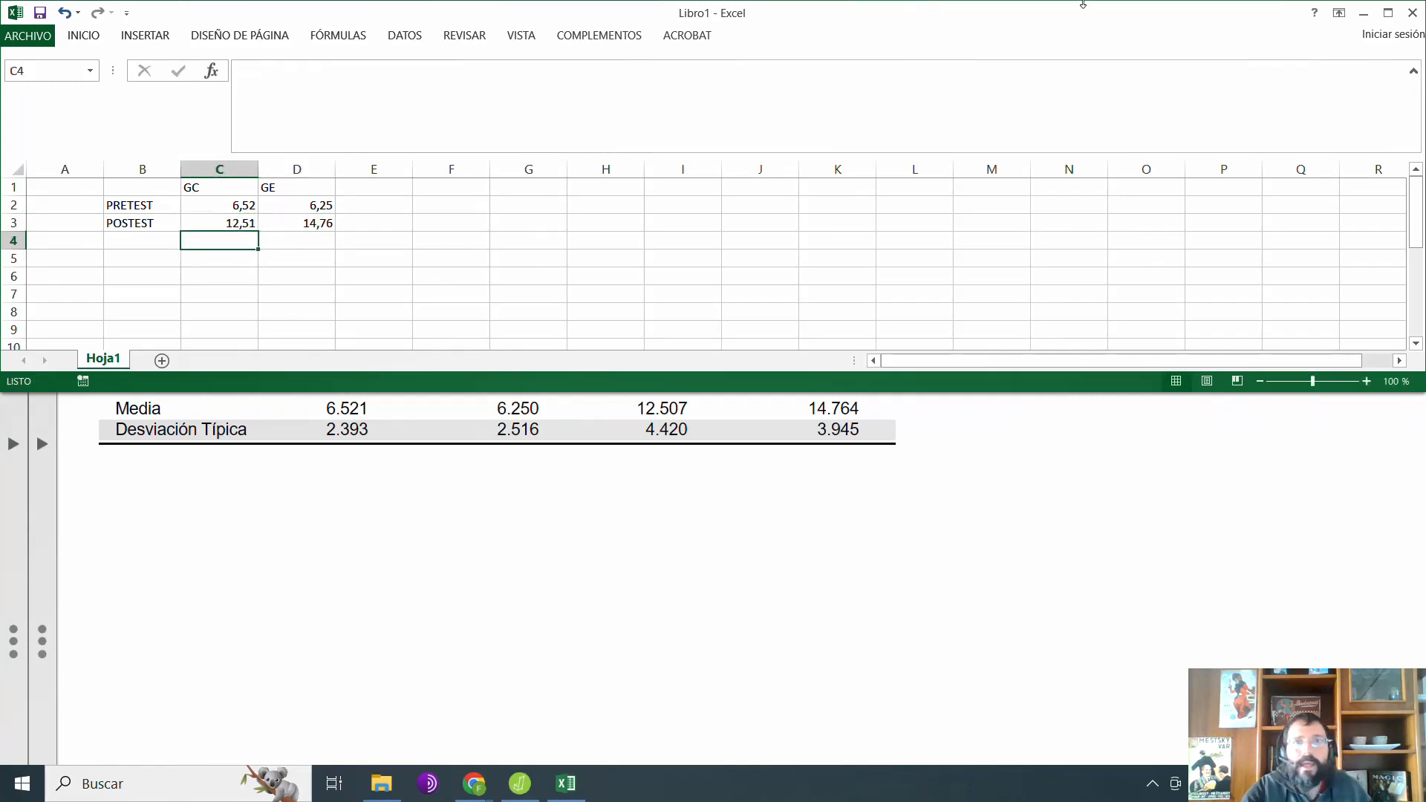
Step: Maximize the workbook, shift the table down one row and apply all borders to cells B2:D4
double_click(959, 14)
scroll(149, 364, "up", 8, "ctrl")
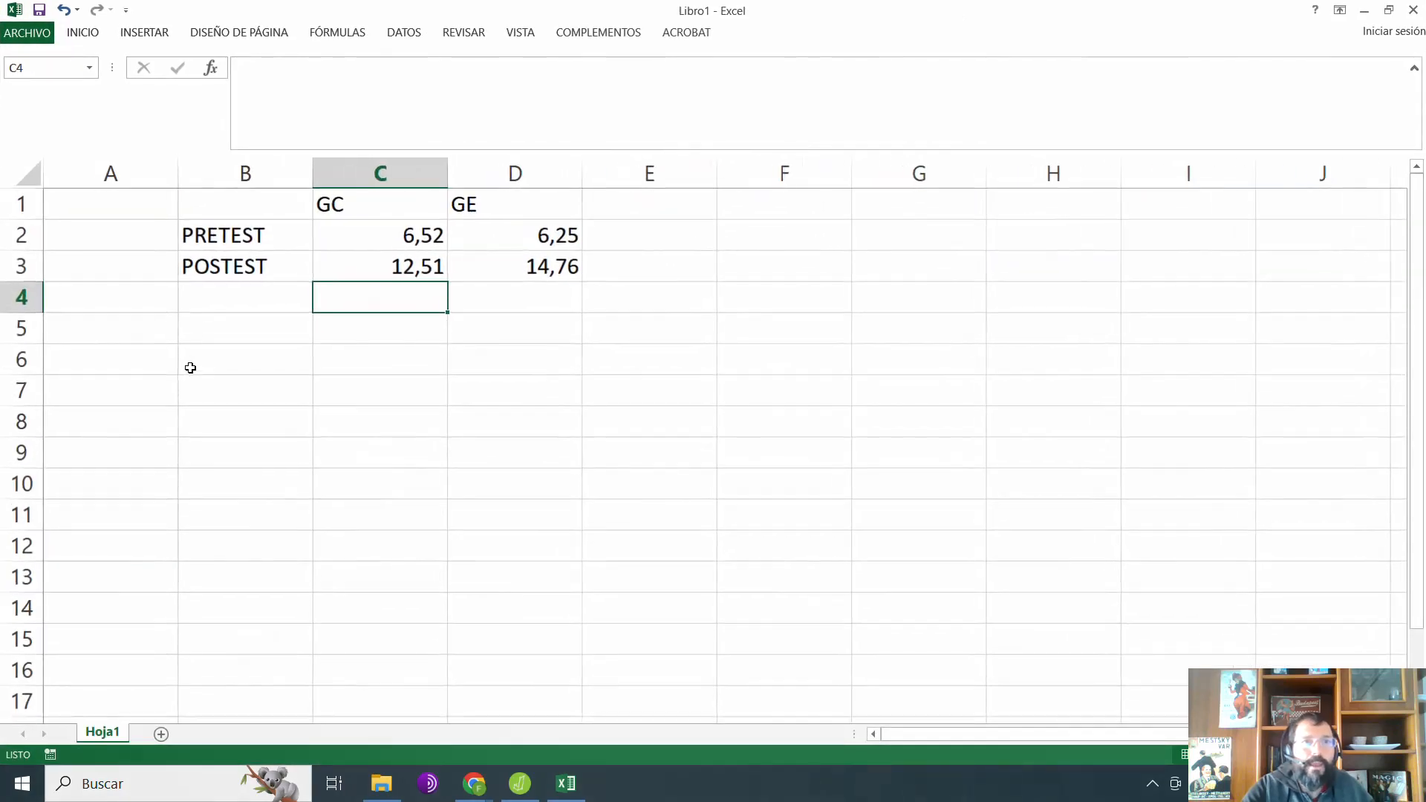
left_click_drag(268, 219, 614, 357)
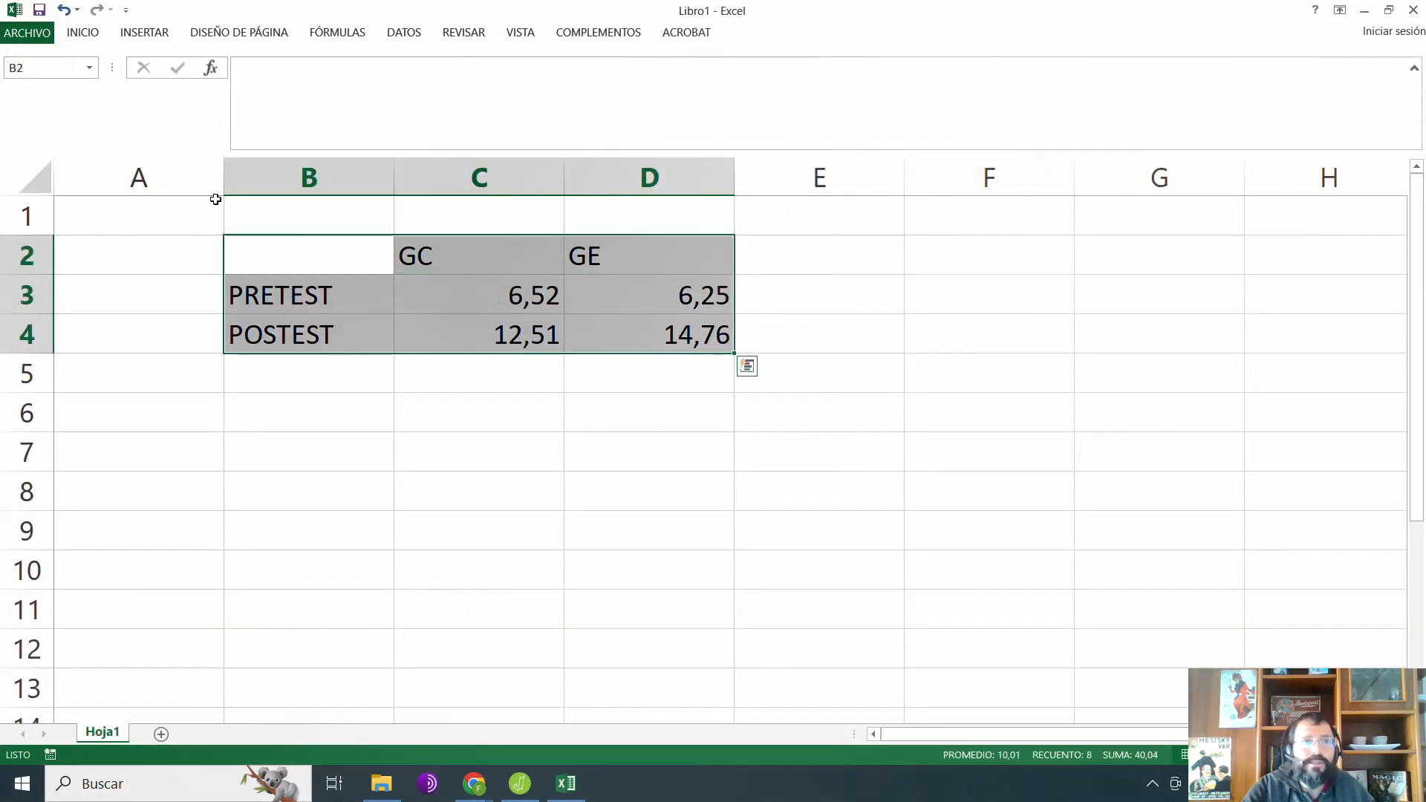
left_click(88, 33)
left_click(245, 90)
left_click(289, 245)
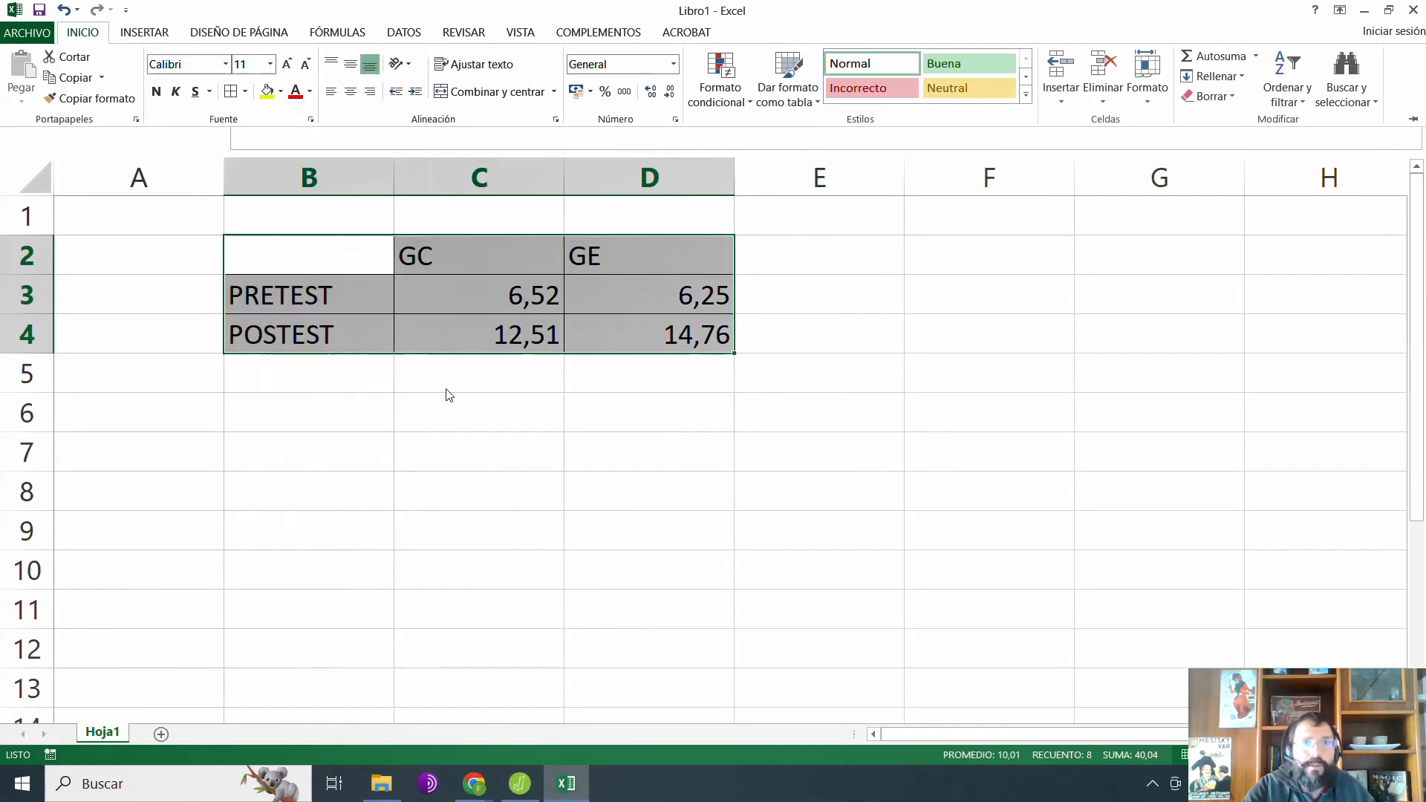
Step: Insert a 2D line chart with markers from the table B2:D4 and switch its rows and columns
left_click_drag(335, 236, 611, 321)
left_click(145, 33)
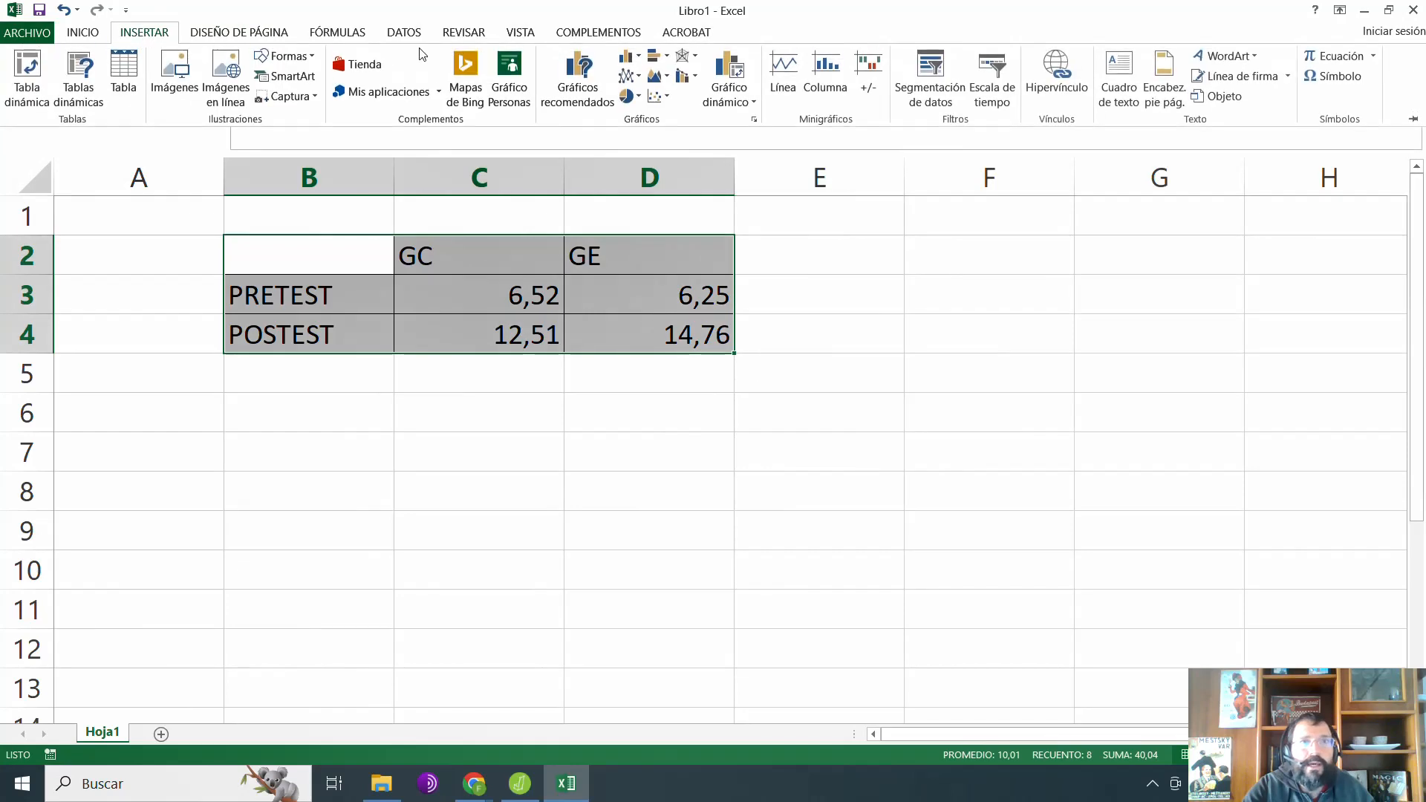
left_click(633, 81)
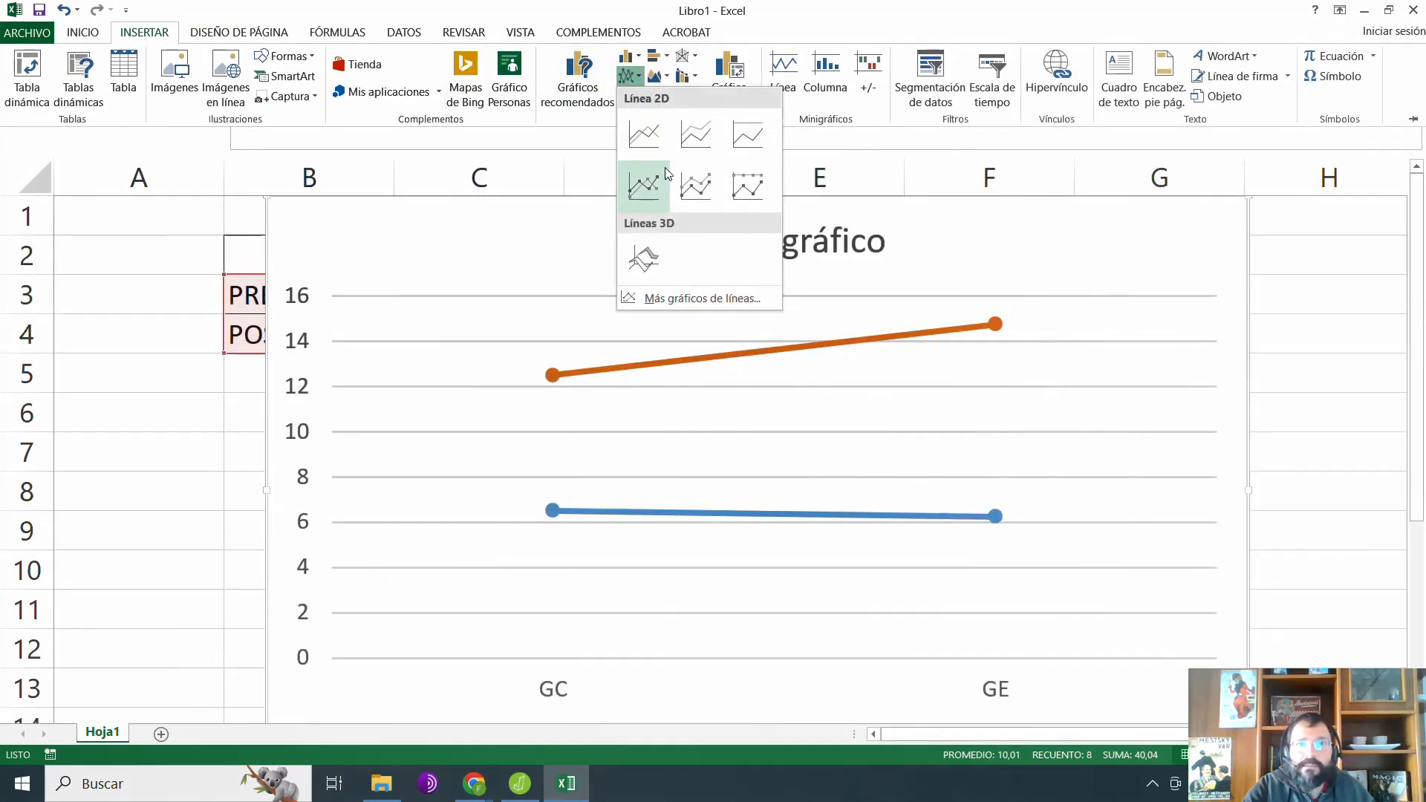
left_click(643, 185)
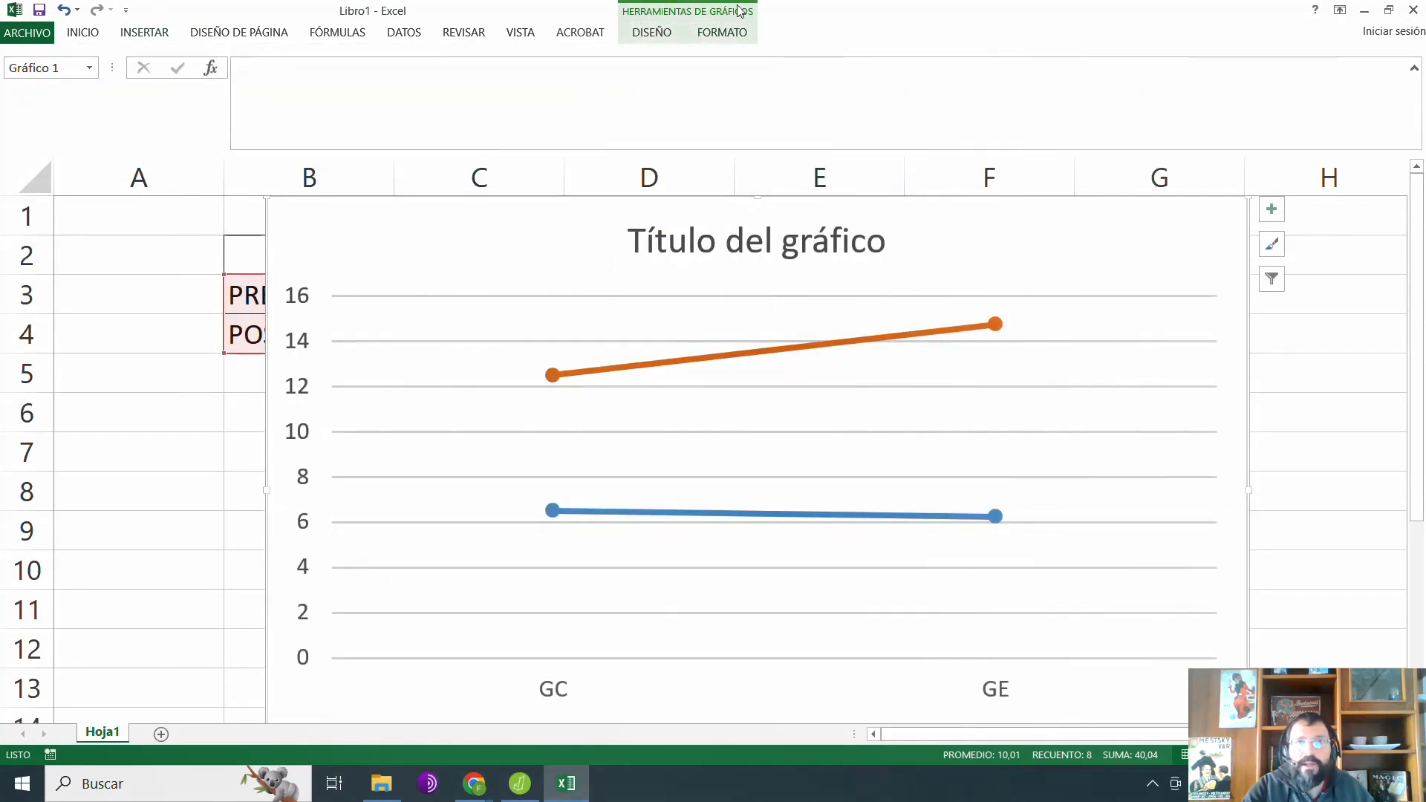
left_click(652, 32)
left_click(912, 78)
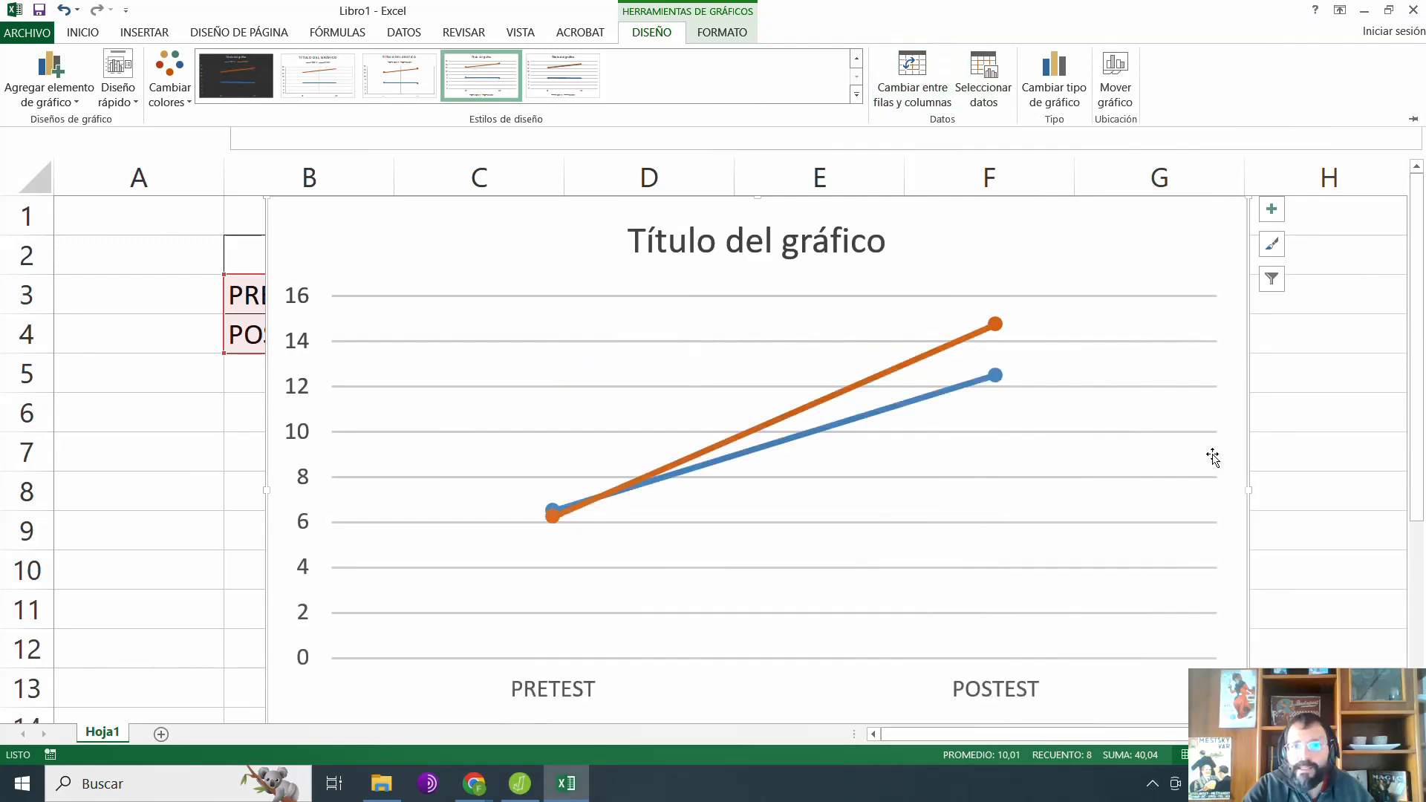
scroll(1212, 457, "down", 2)
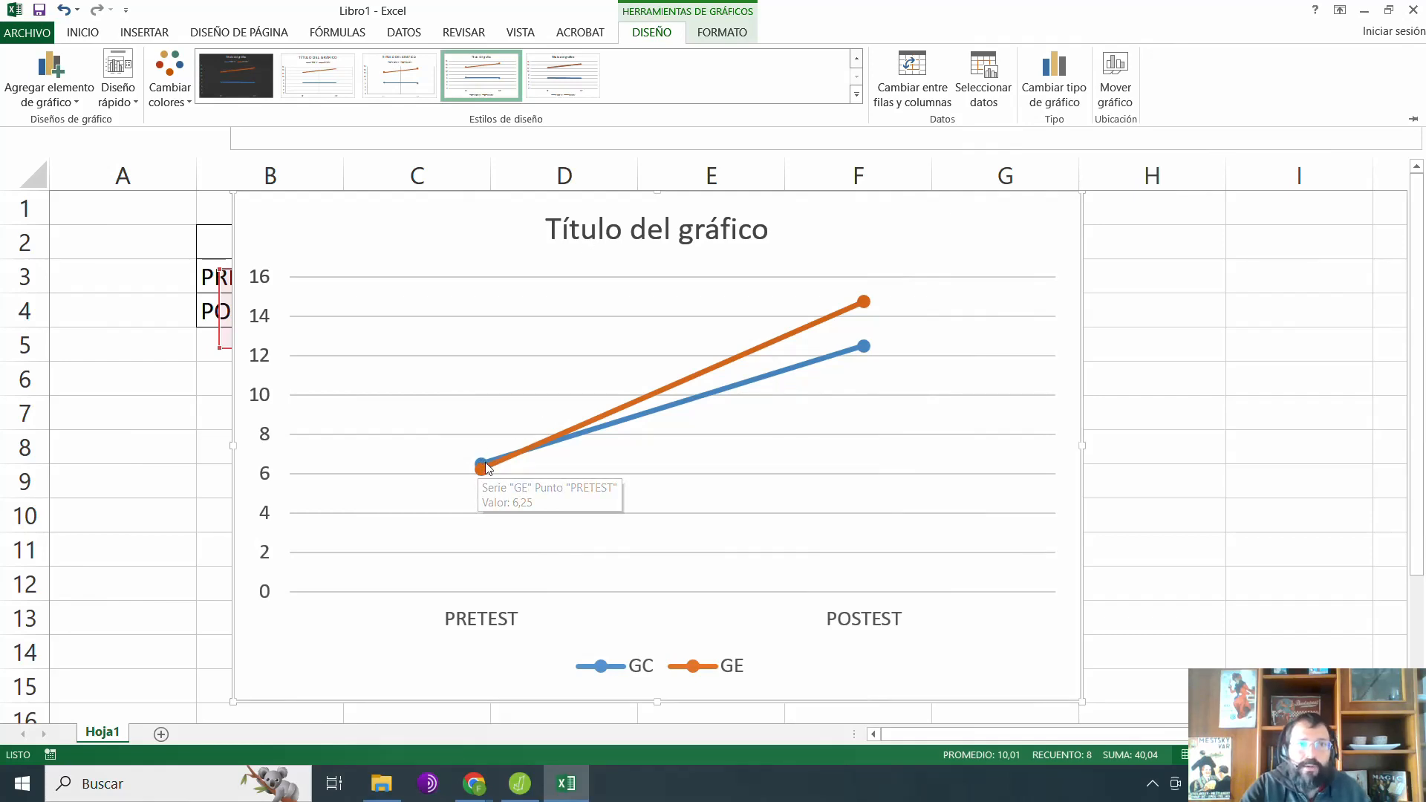
Step: Change the chart title to "Conocimientos Cambio Climático"
left_click(652, 230)
double_click(652, 231)
triple_click(653, 228)
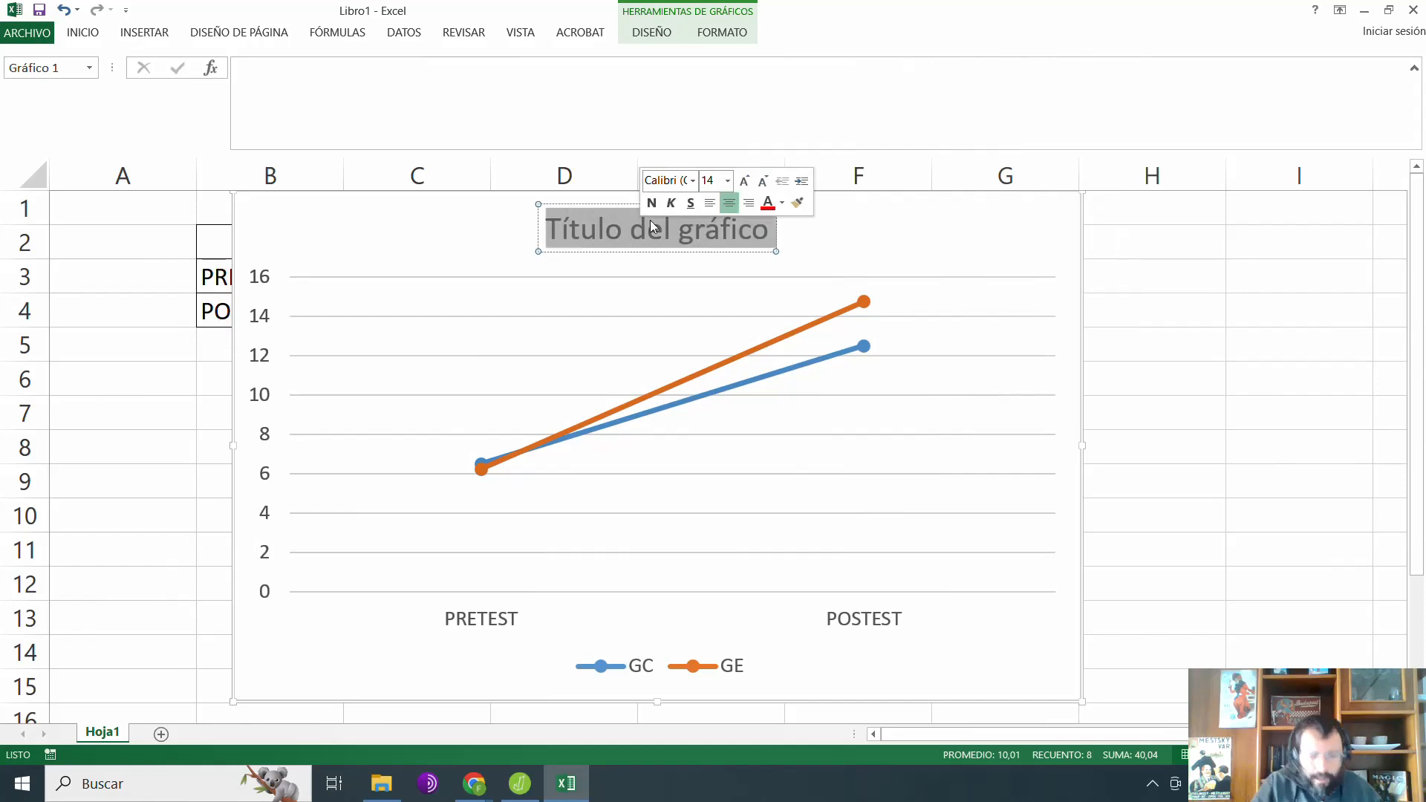
type("Conocimientos ")
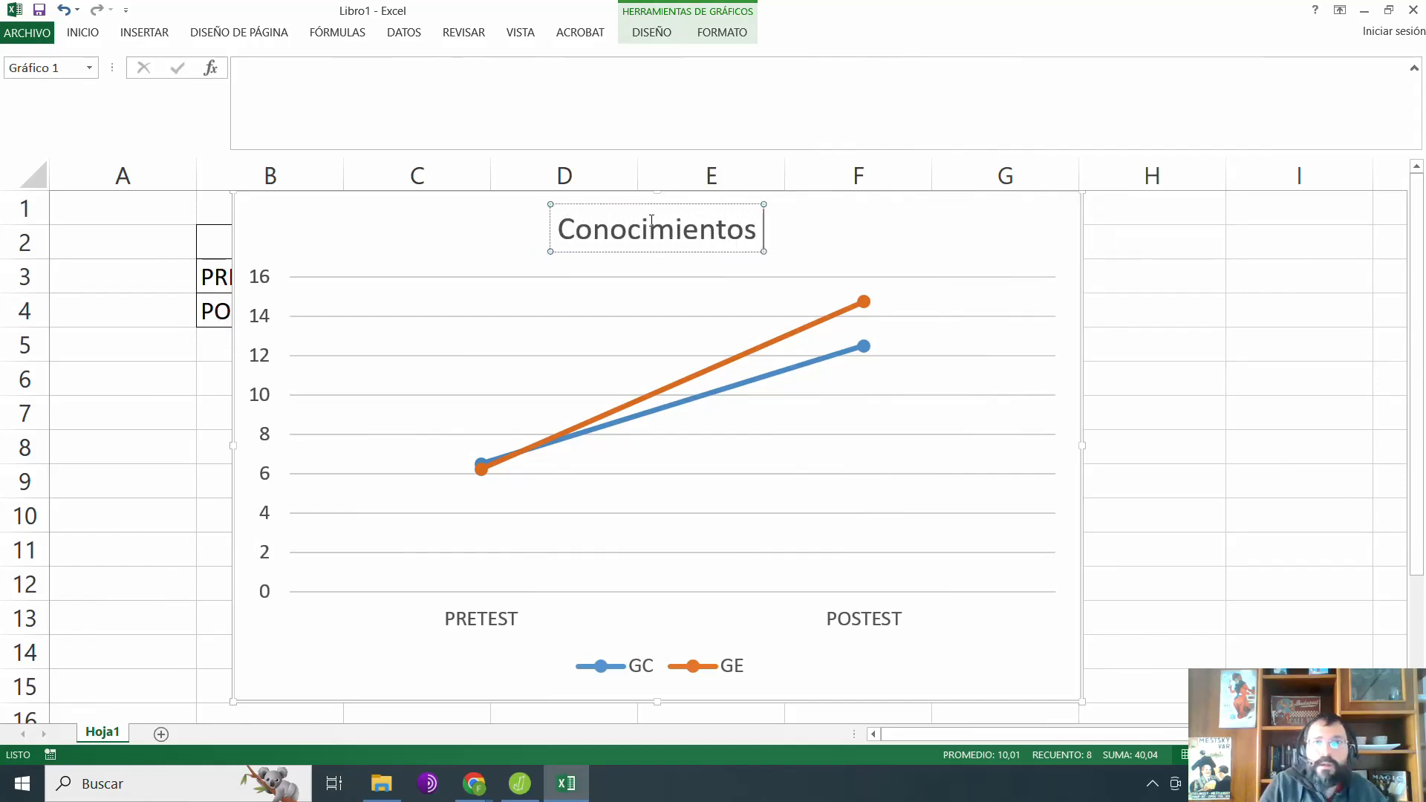
type("Cambio Clim´a")
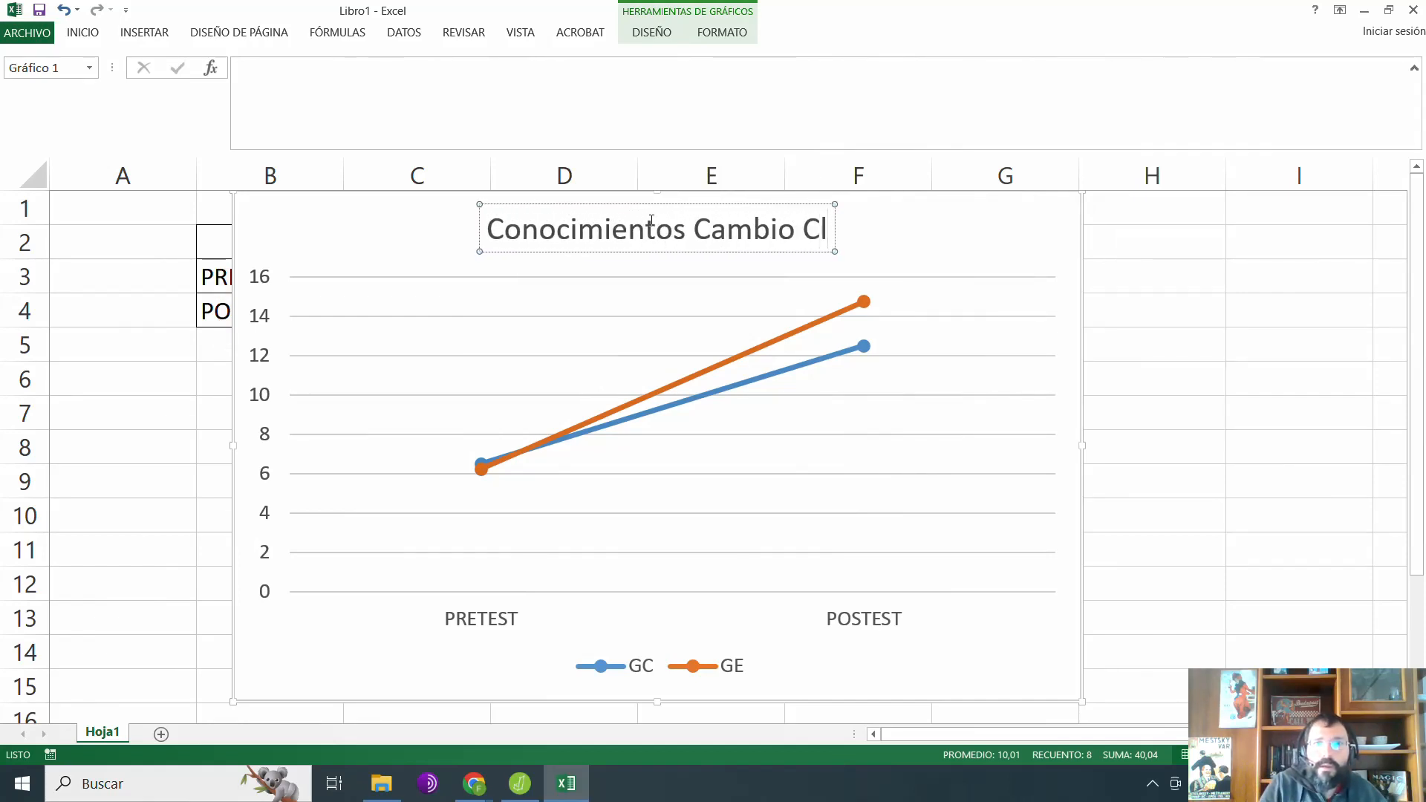
key("BackSpace")
key("BackSpace")
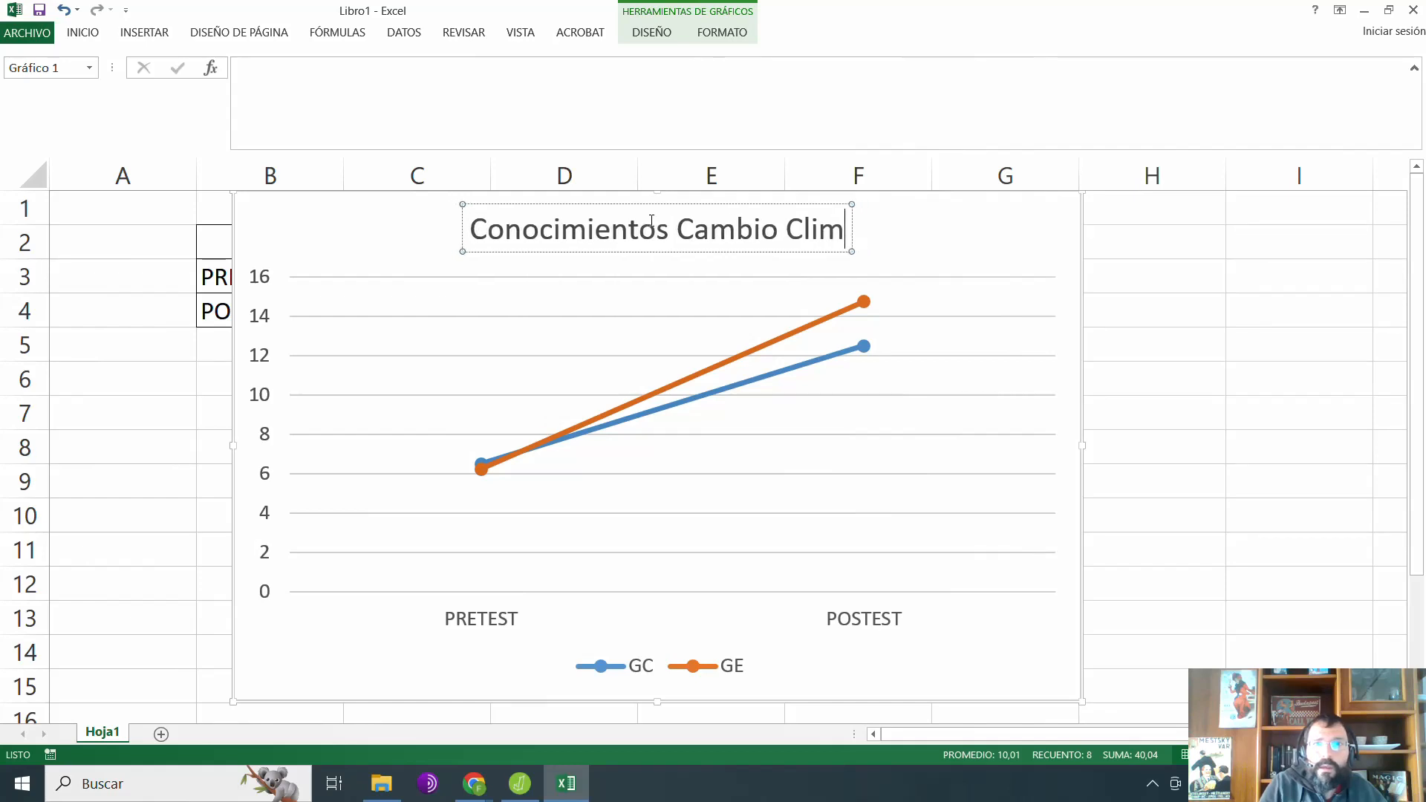
type("ático")
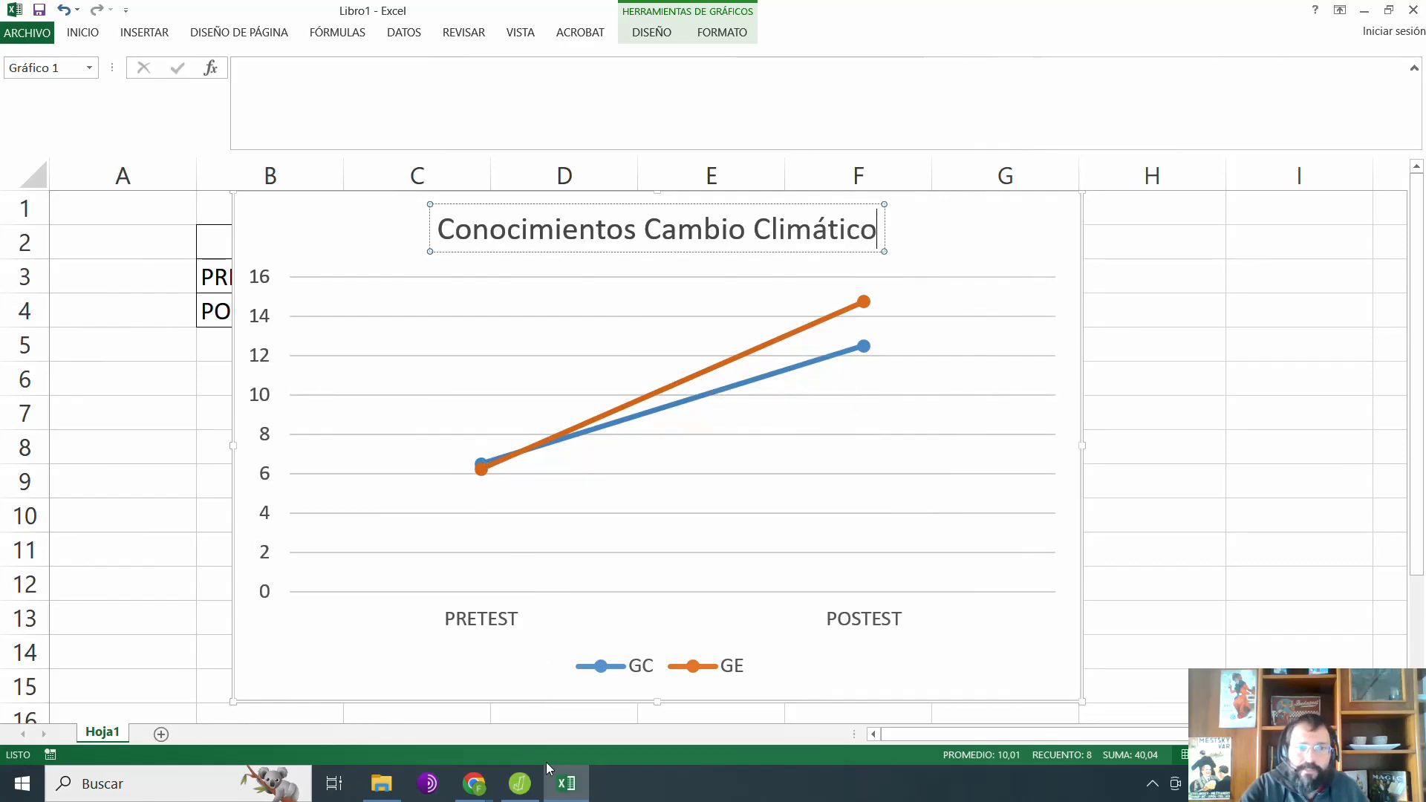
Step: Switch to JASP and set up a classical independent-samples t-test of Pretest_Conc.Climát, grouped by Grupo
left_click(514, 799)
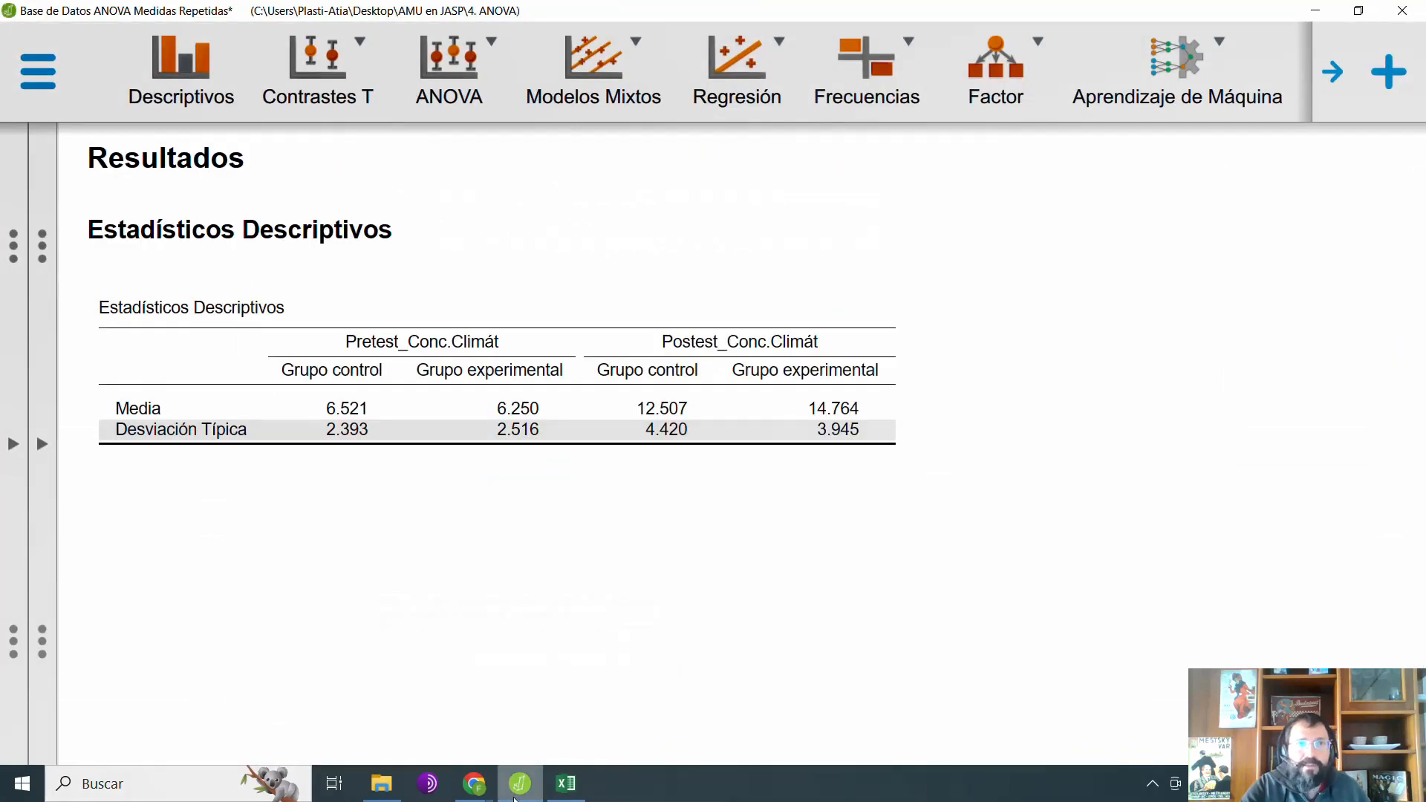
left_click(318, 70)
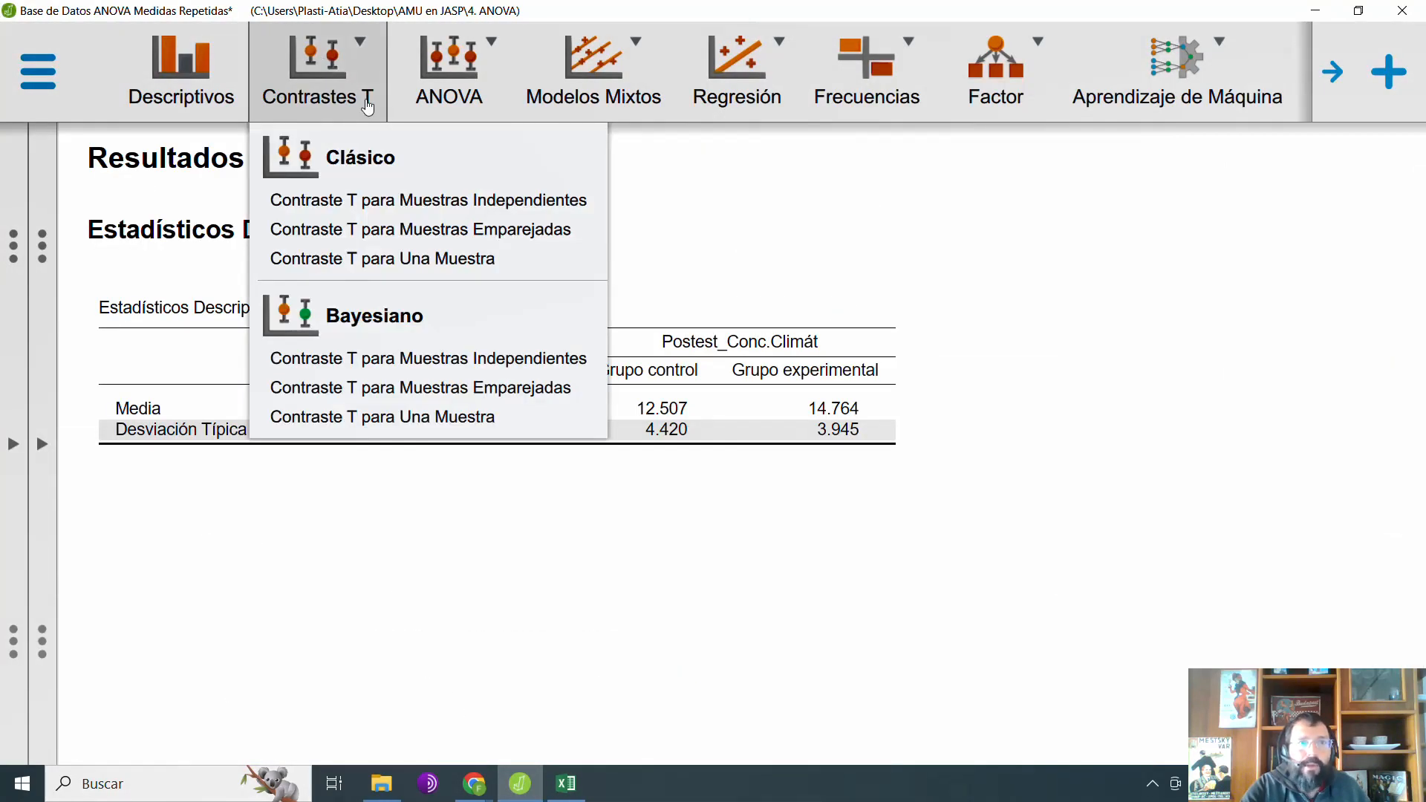
left_click(425, 203)
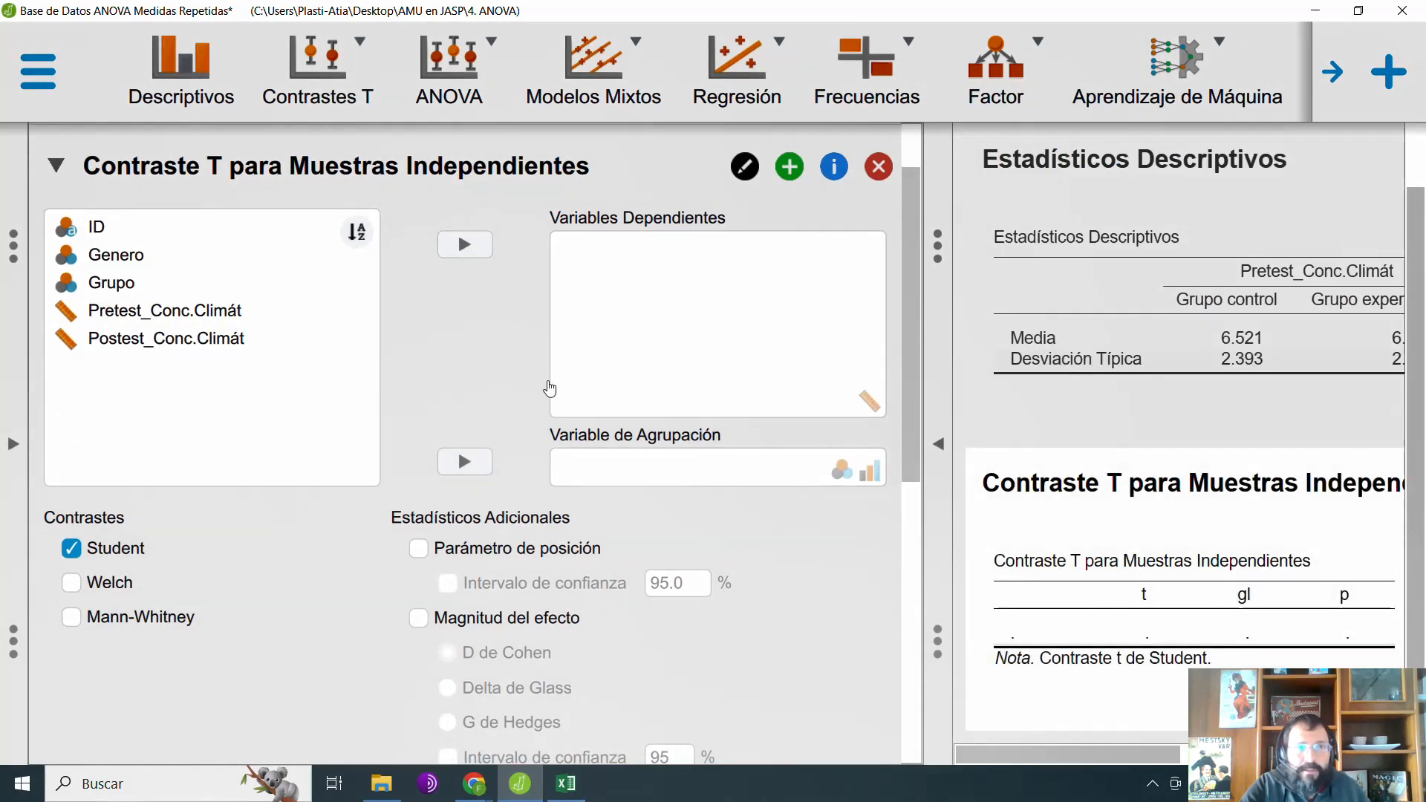
left_click(111, 282)
left_click_drag(111, 283, 660, 482)
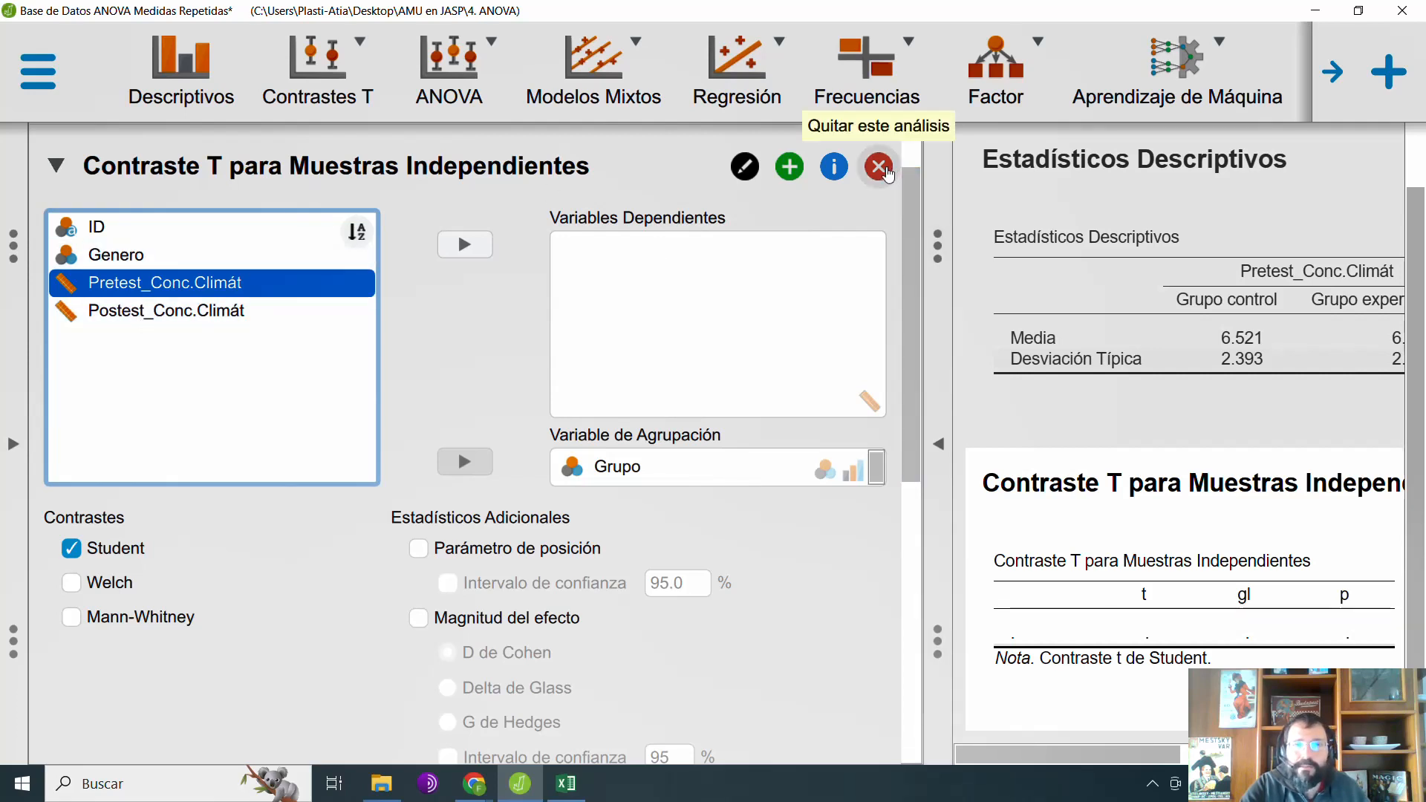
left_click(464, 244)
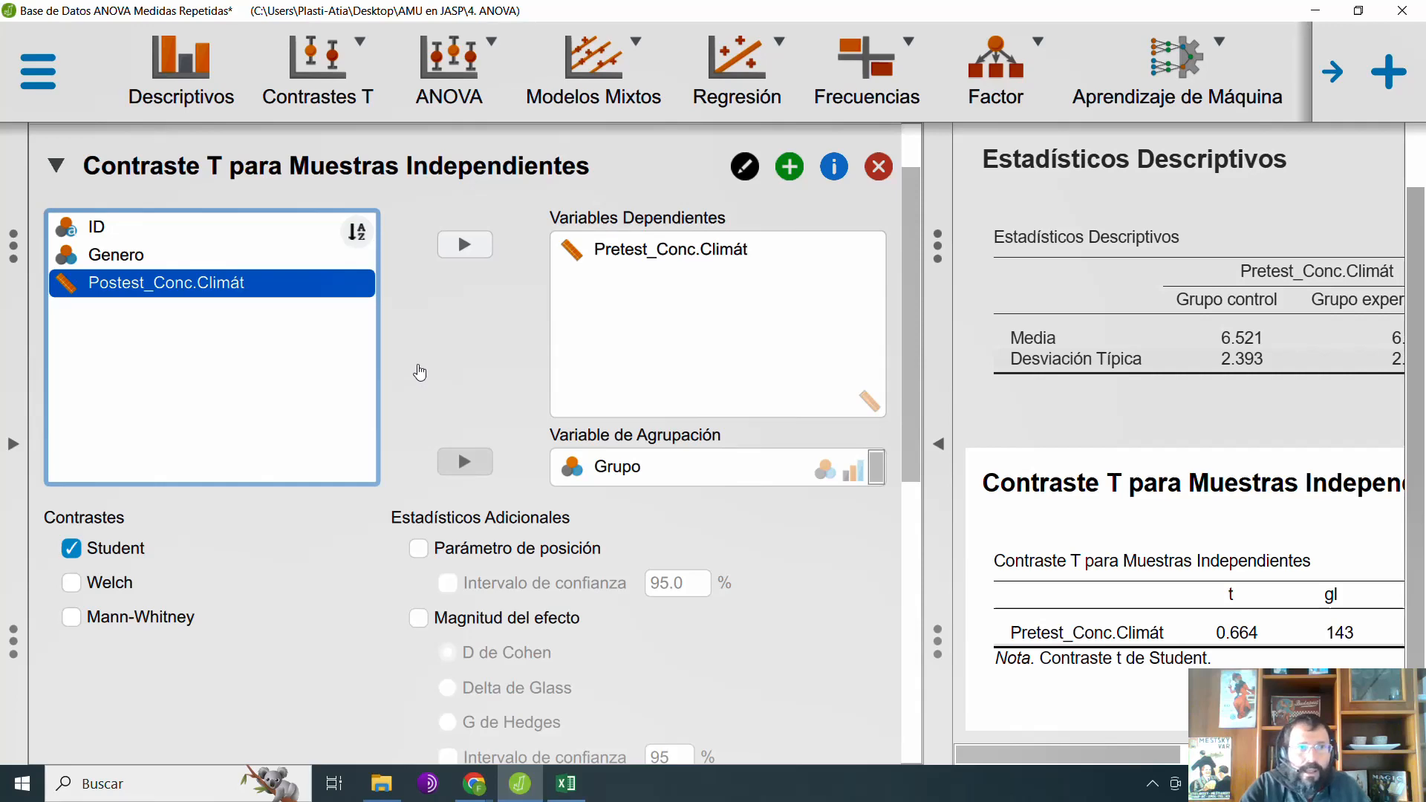
Step: Review the line chart in Excel, return to JASP and add Postest_Conc.Climát to the t-test's dependent variables
left_click(566, 784)
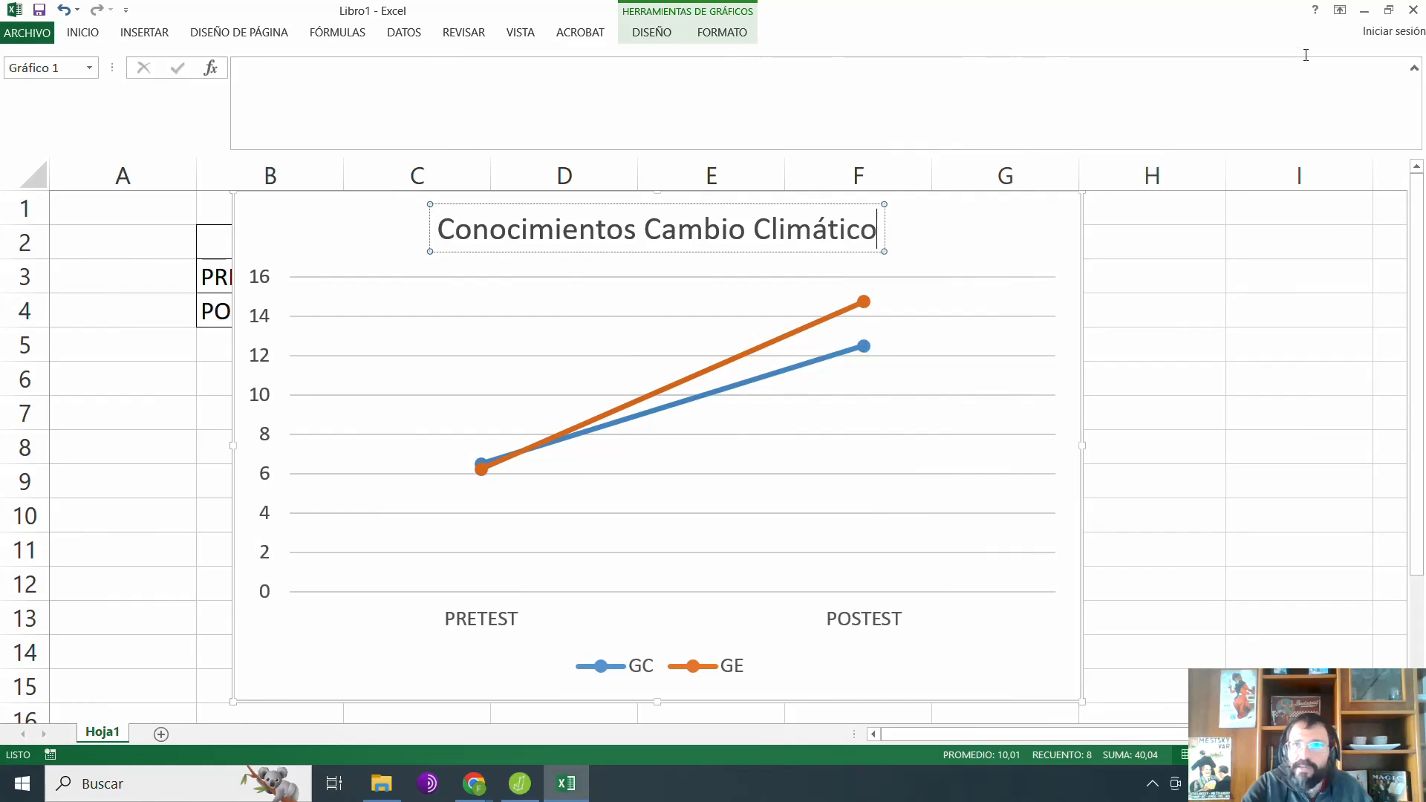
left_click(1365, 10)
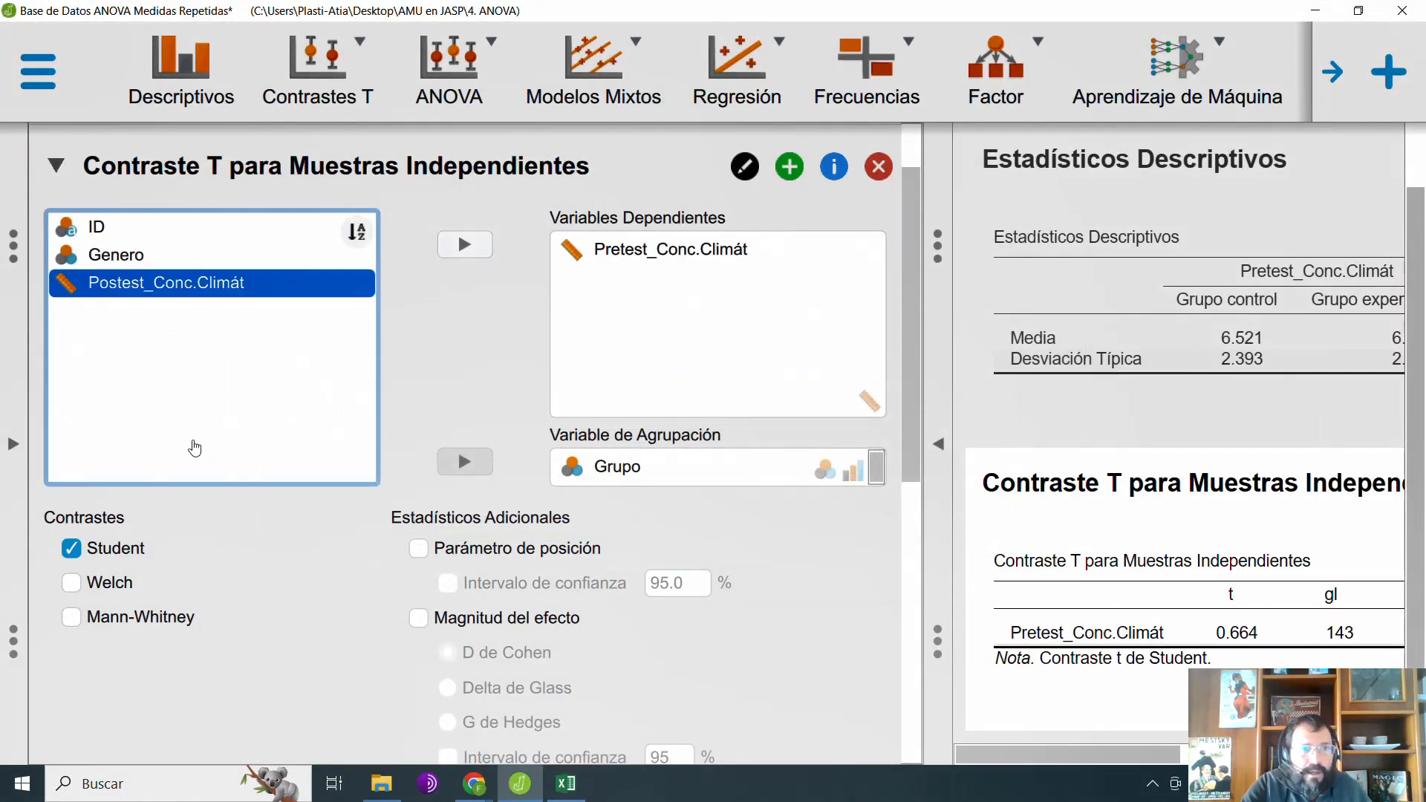
left_click(465, 244)
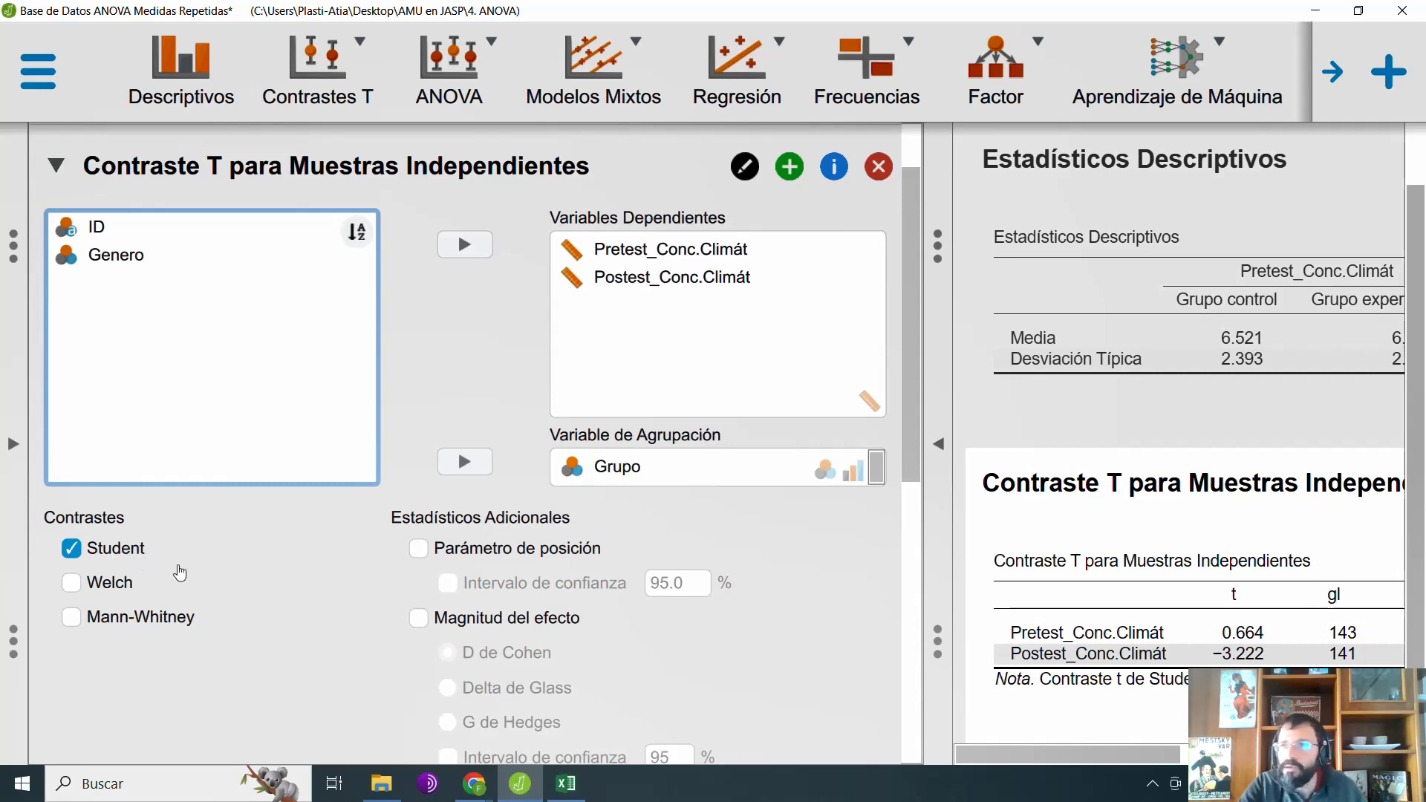
Step: Look over the t-test options and remove the separate descriptive statistics analysis
scroll(221, 595, "down", 1)
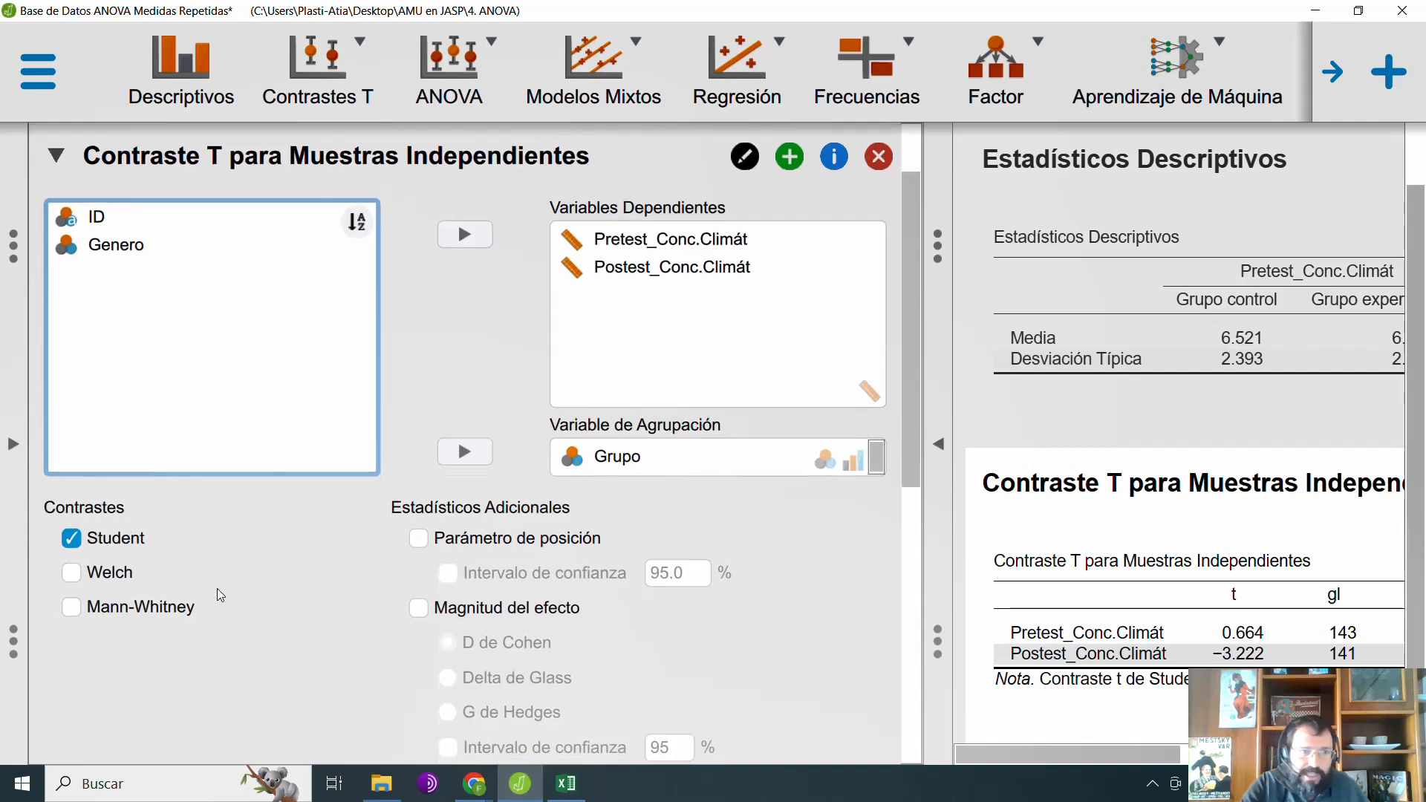
scroll(220, 595, "down", 10)
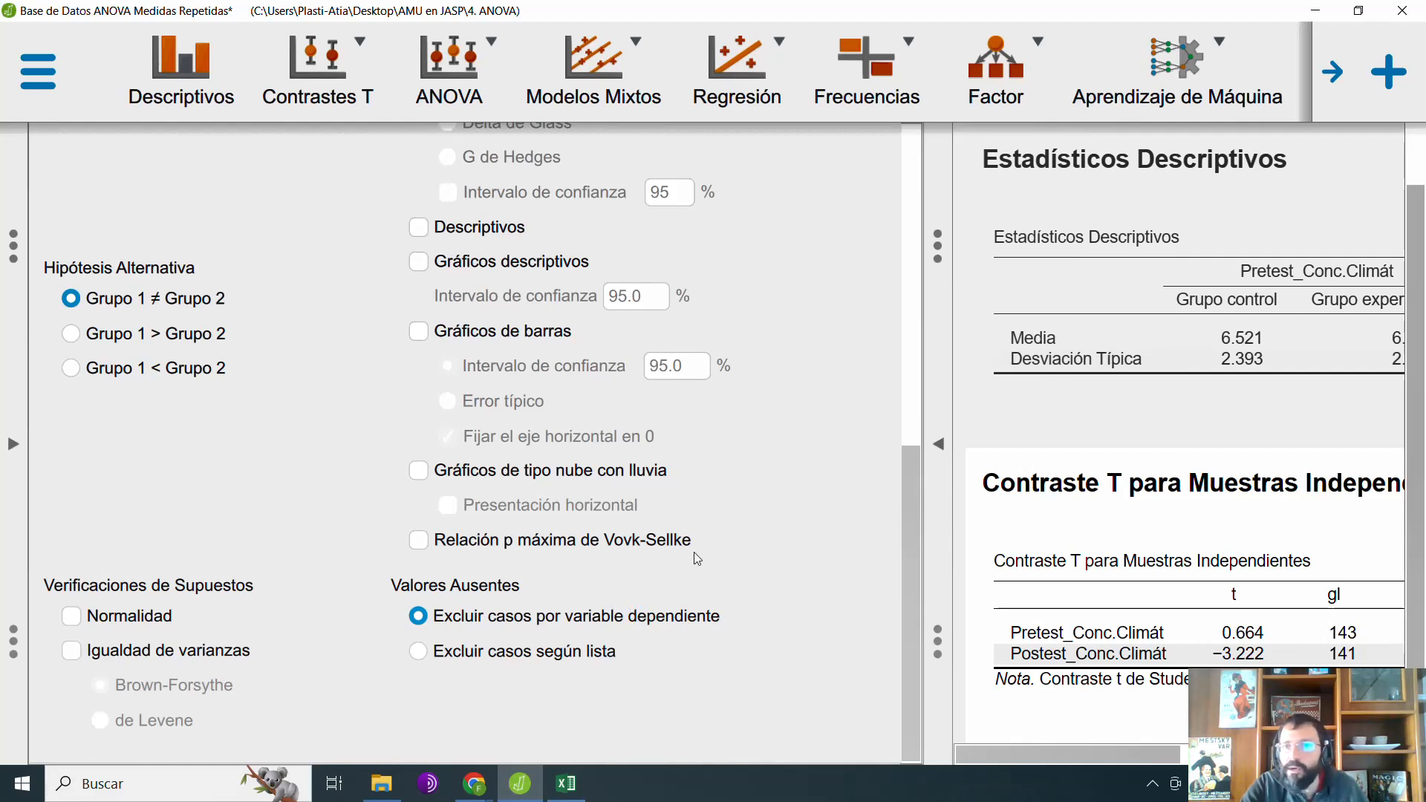
scroll(765, 443, "up", 10)
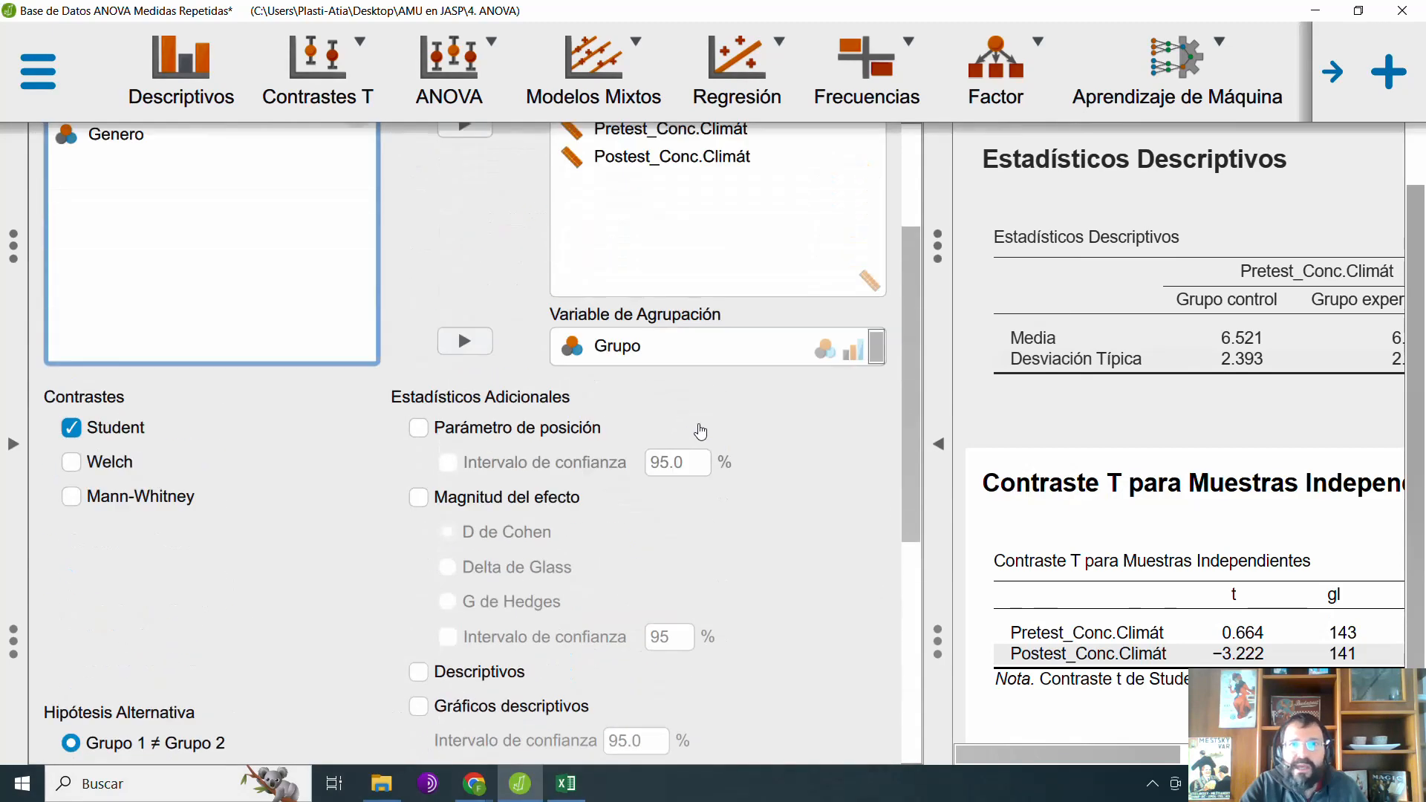
left_click(879, 165)
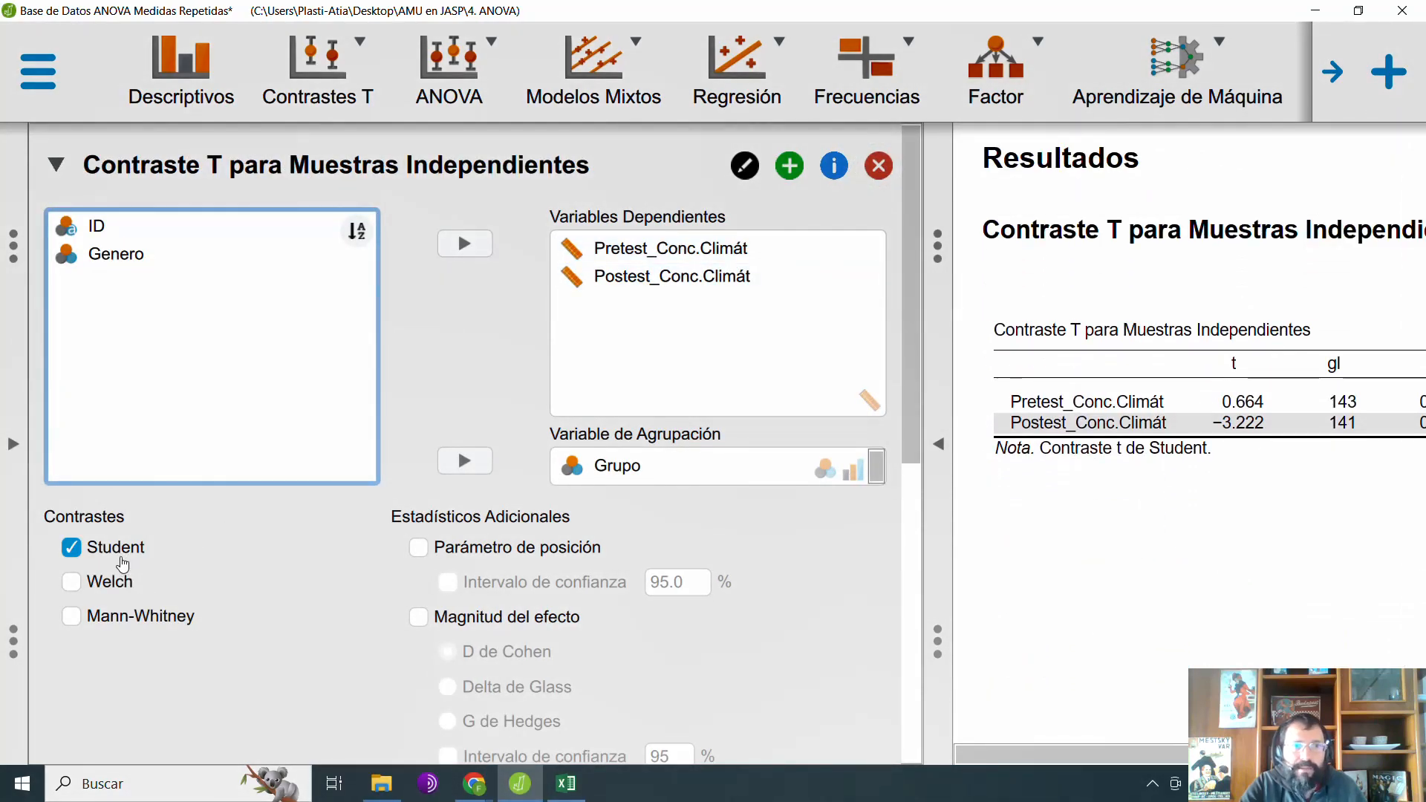
Step: Examine the t-test results and add the group descriptives table to the output, shown at full width
left_click(939, 444)
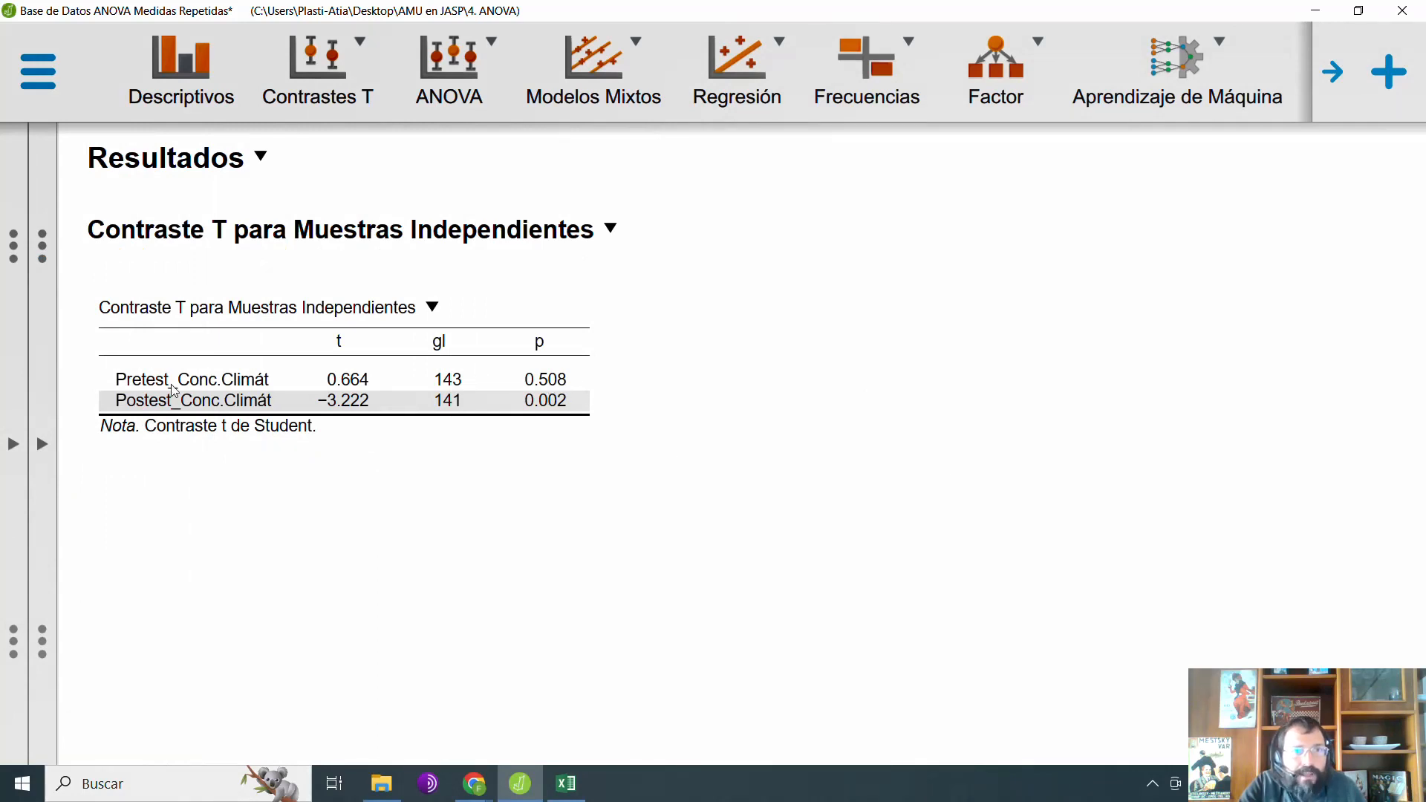
left_click(42, 444)
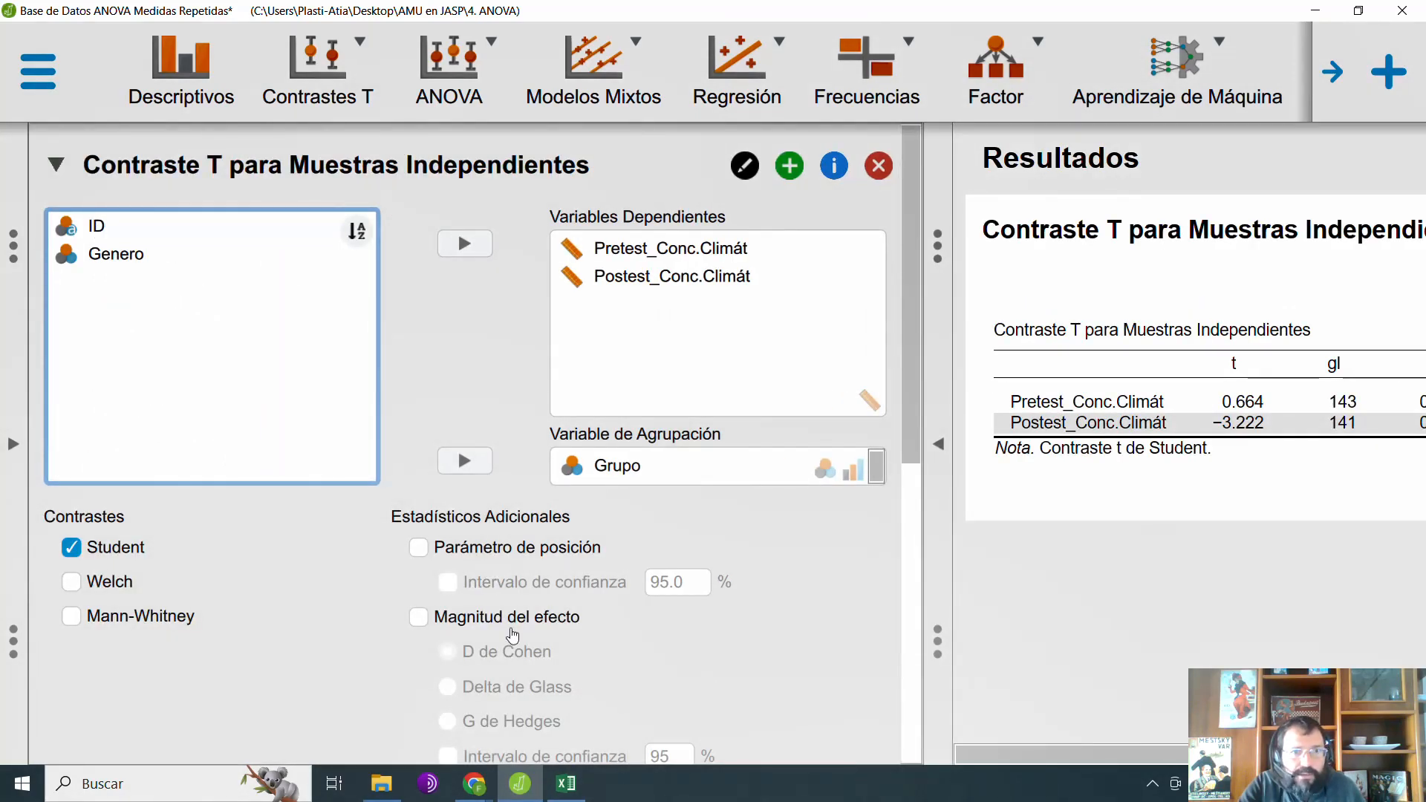
scroll(369, 627, "down", 5)
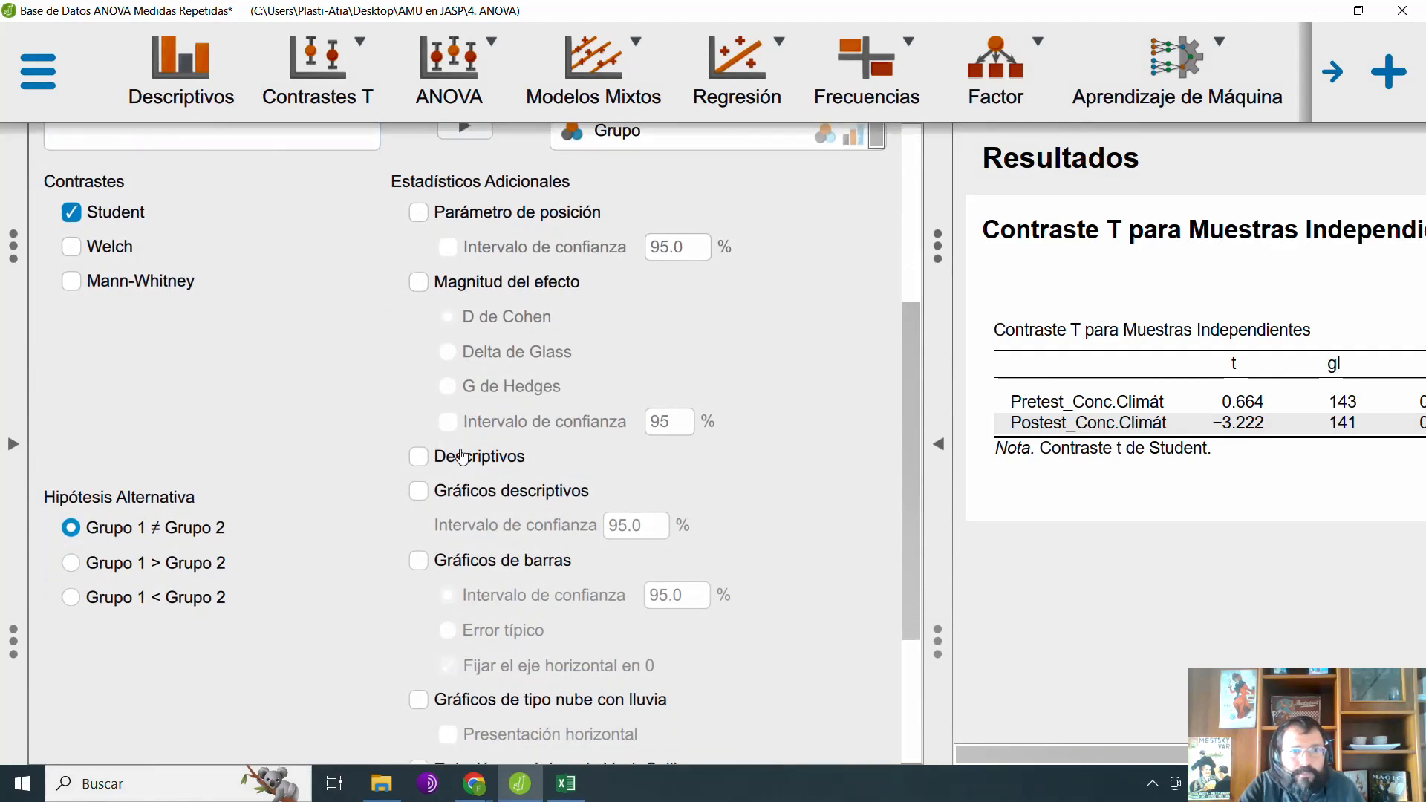
left_click(452, 456)
left_click(939, 444)
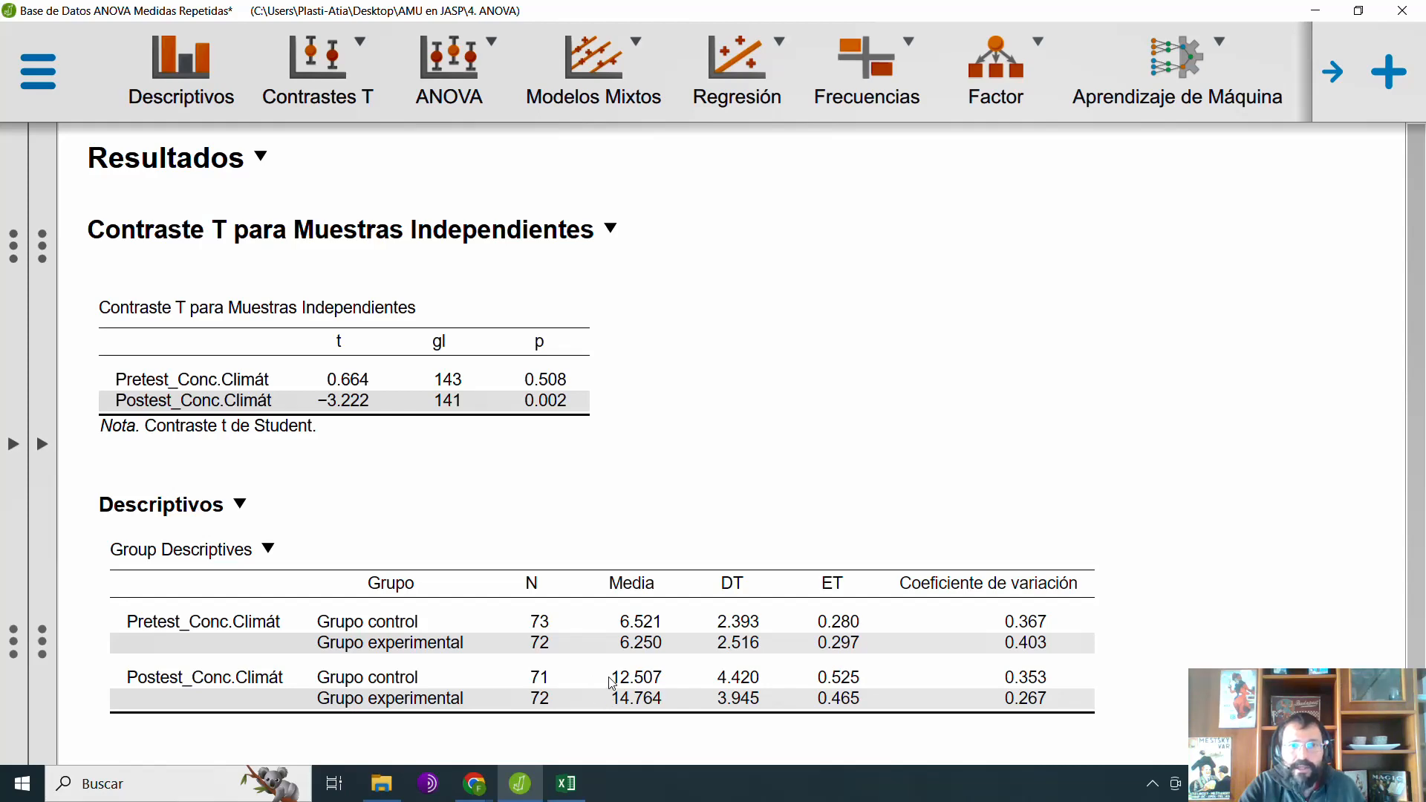
Step: Switch to Excel and examine the pretest and posttest points of both groups in the maximized chart
left_click(567, 781)
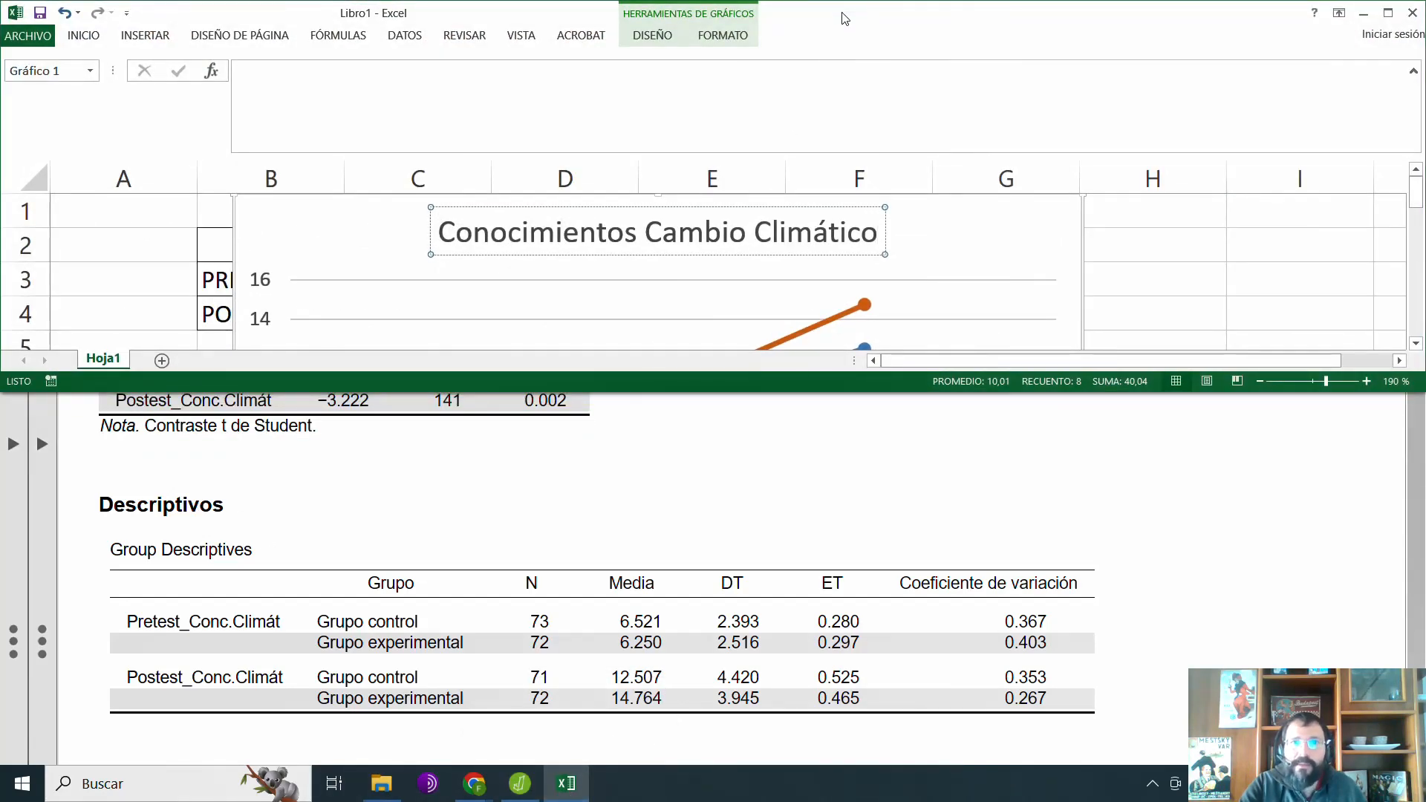
double_click(845, 18)
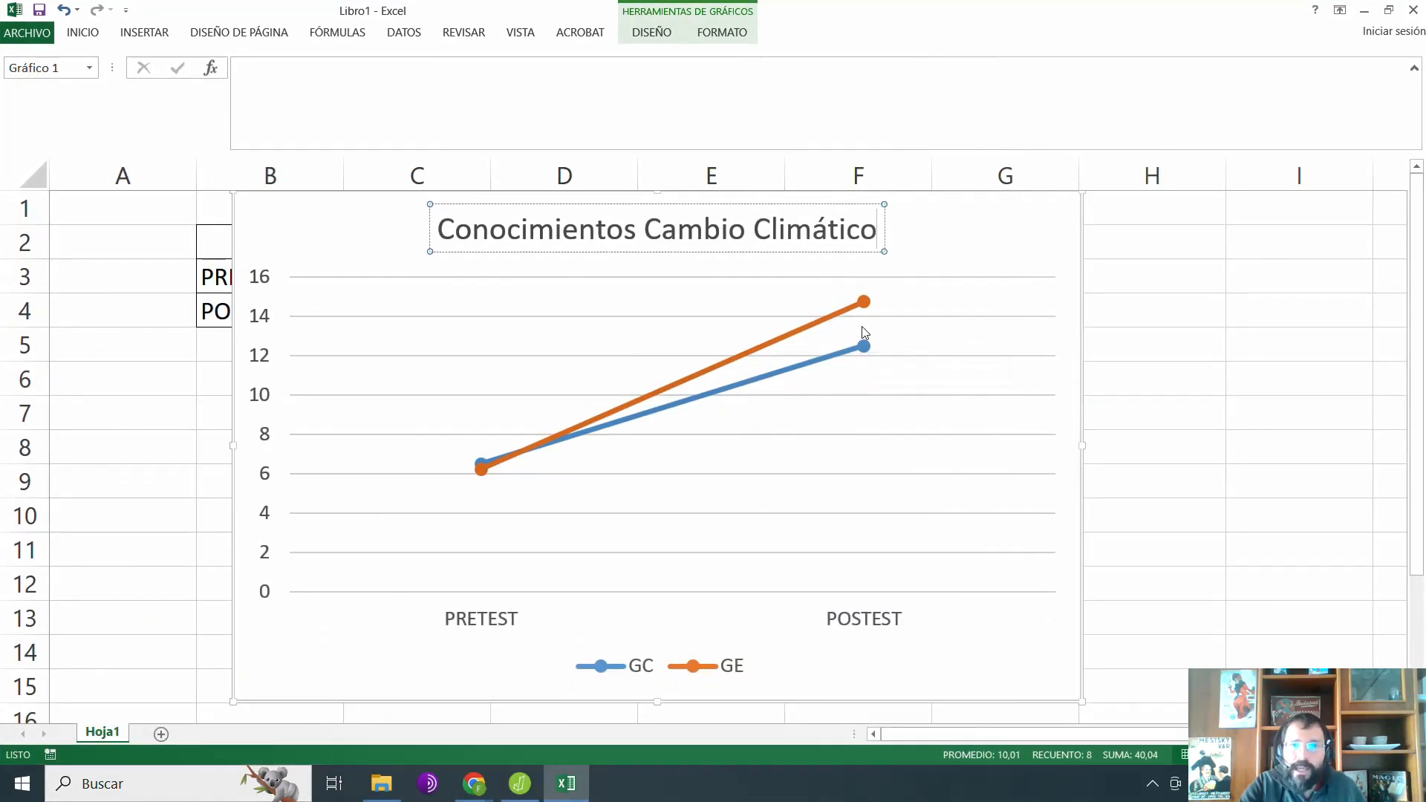
left_click(886, 361)
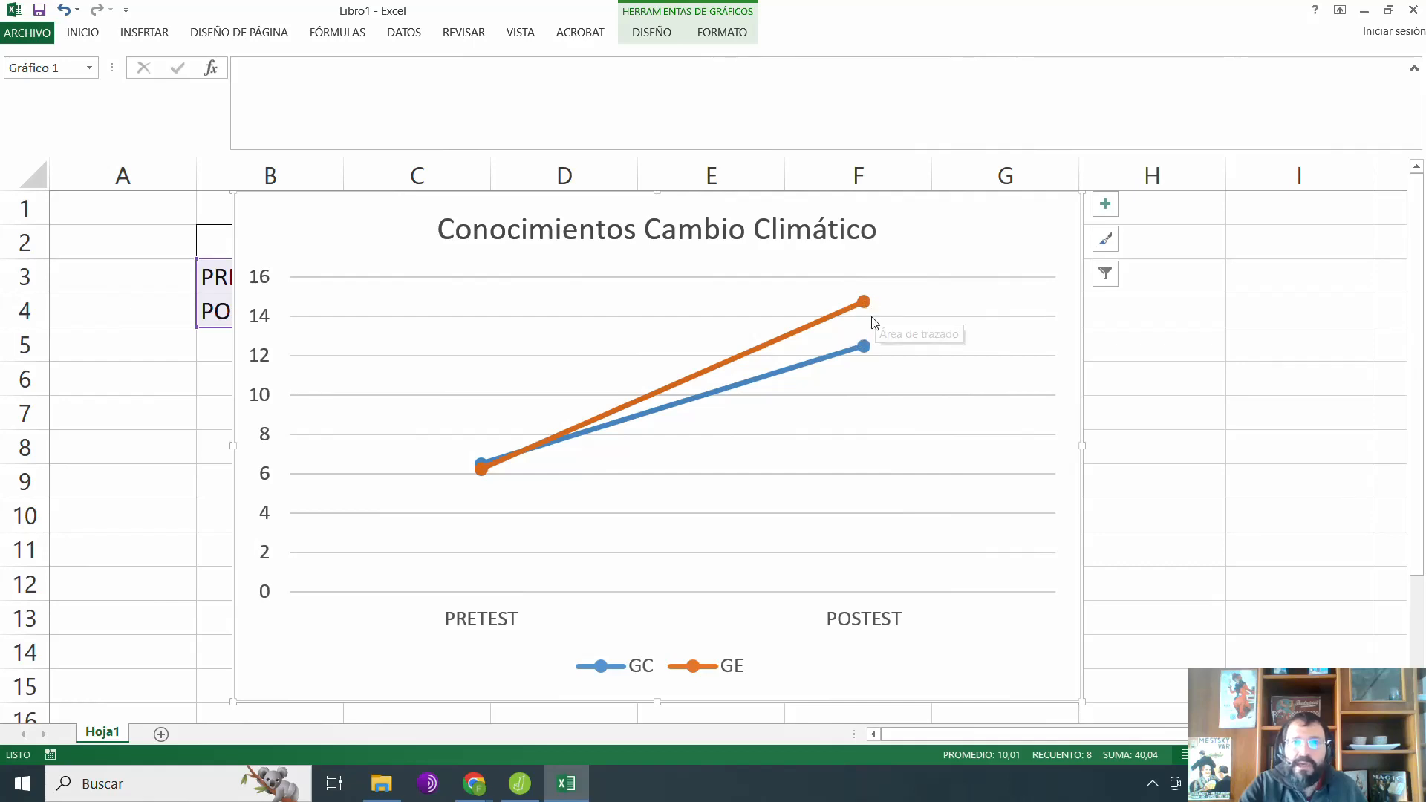
mouse_move(868, 351)
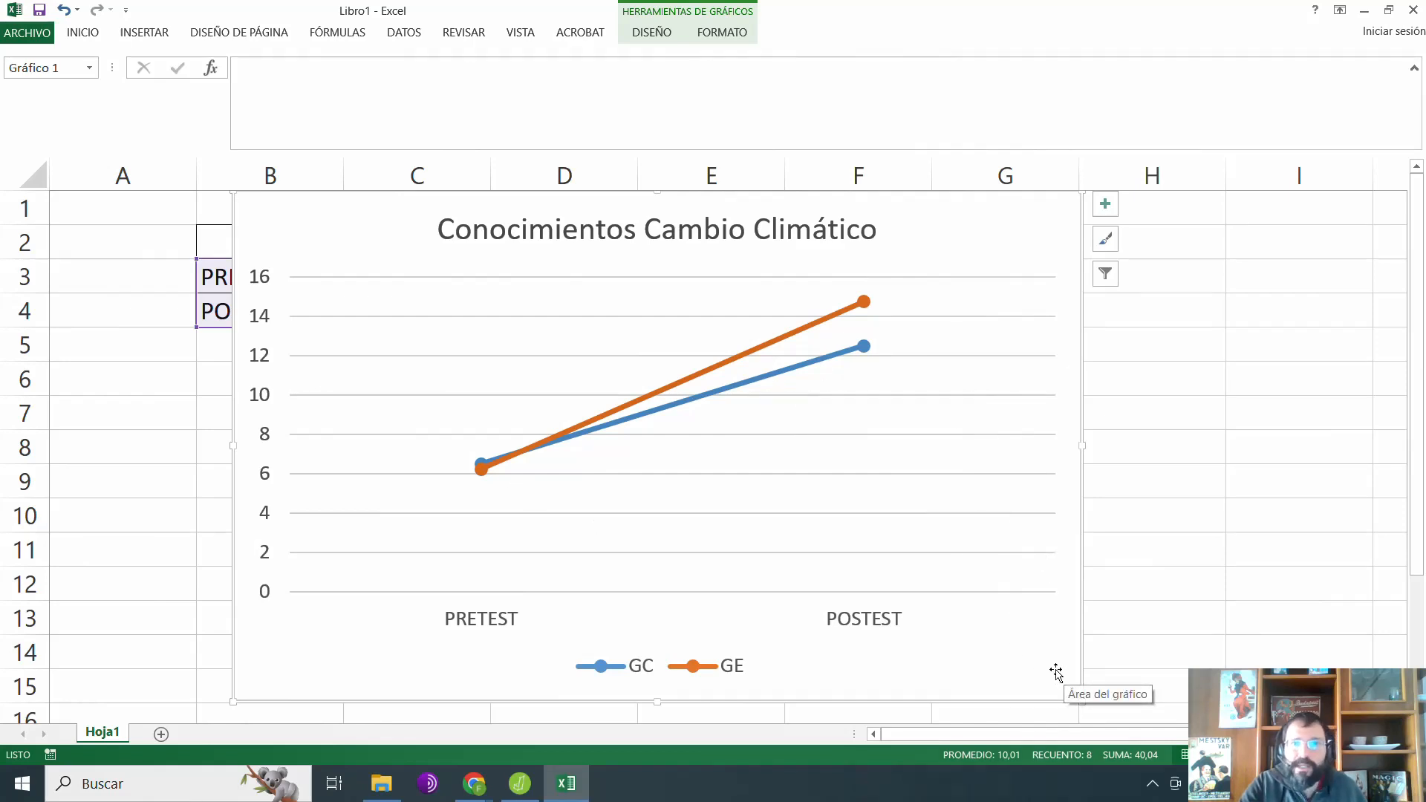
Step: Return to JASP and remove the independent samples t-test analysis
left_click(1364, 10)
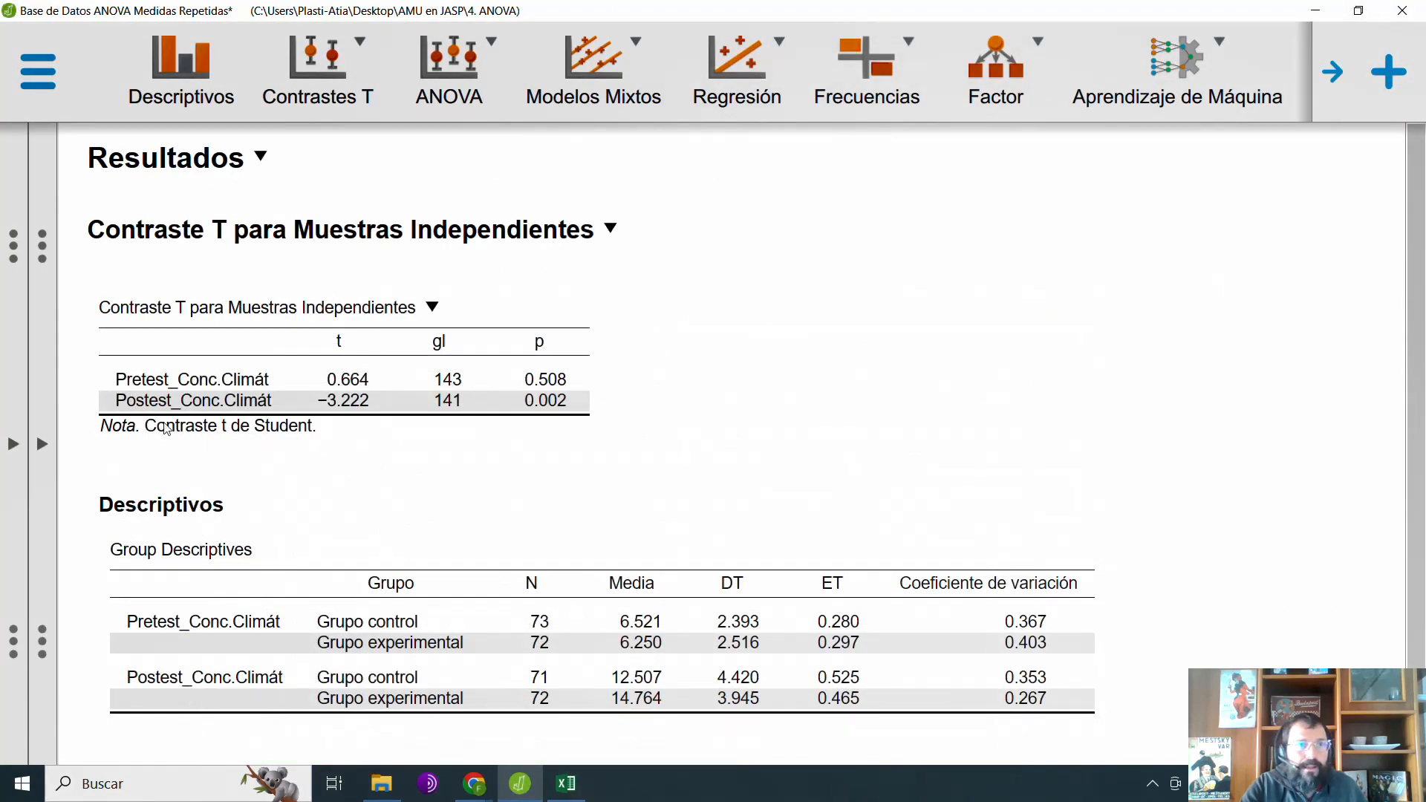
left_click(41, 443)
scroll(703, 344, "up", 5)
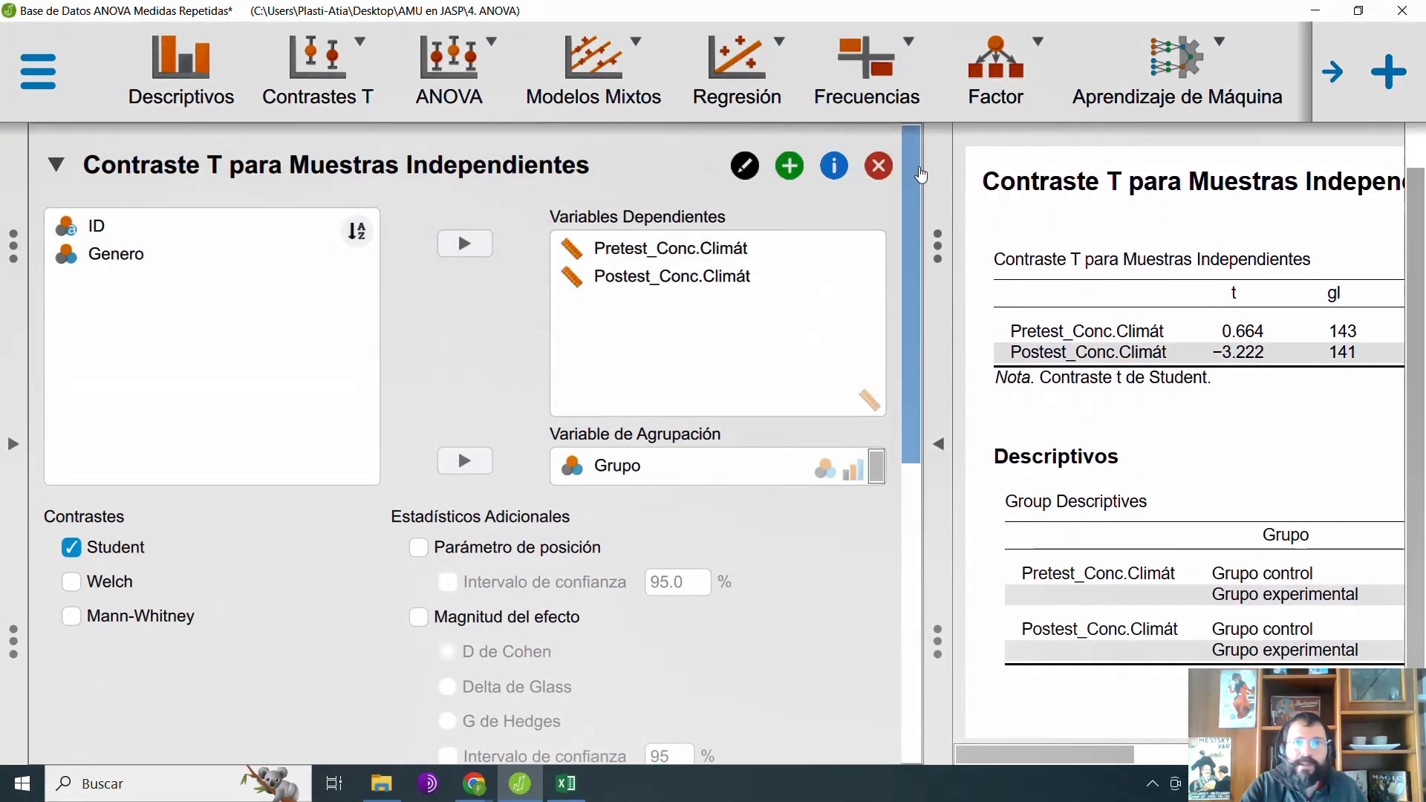
left_click(881, 160)
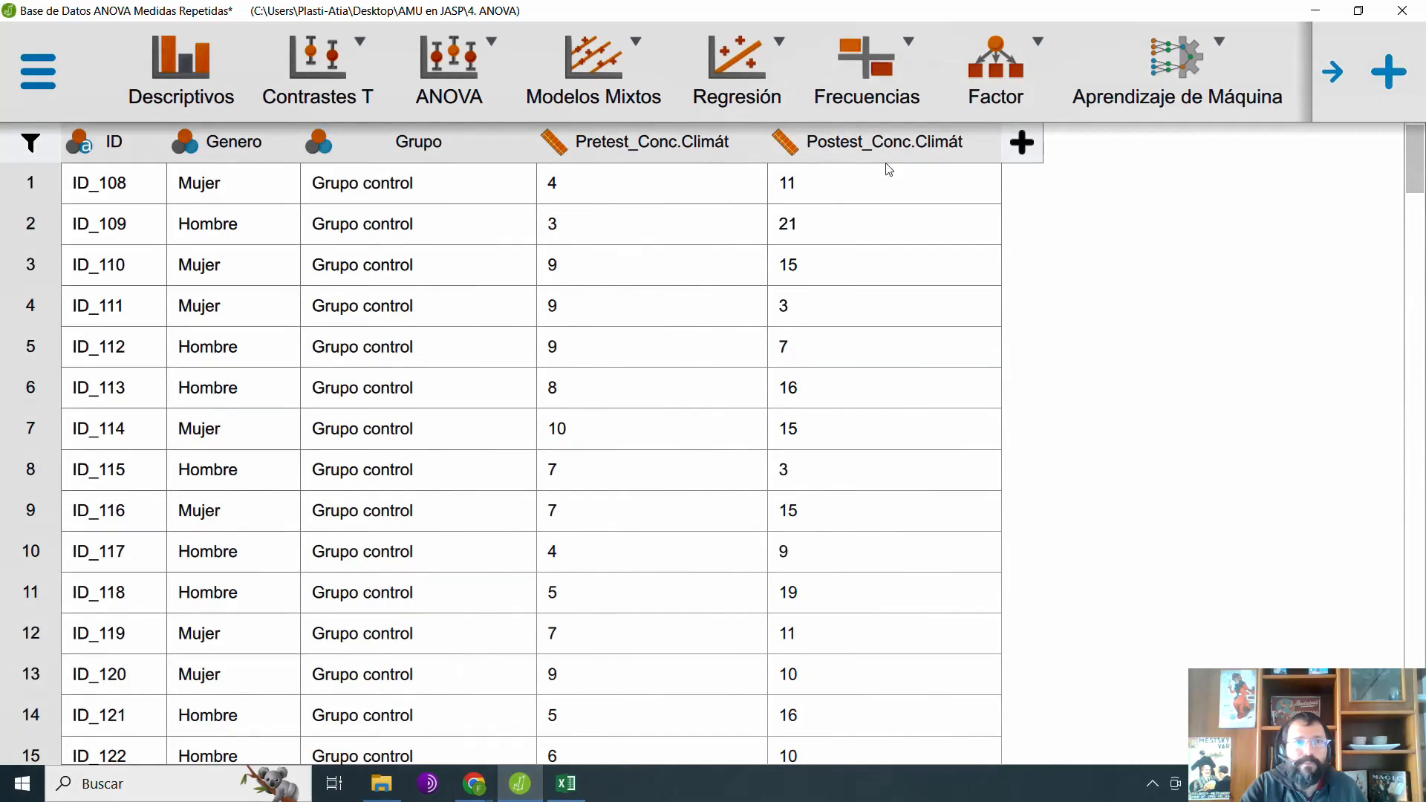
Step: Create a classical repeated measures ANOVA and name its repeated measures factor "Conocimiento Climático PRE-POST"
left_click(453, 78)
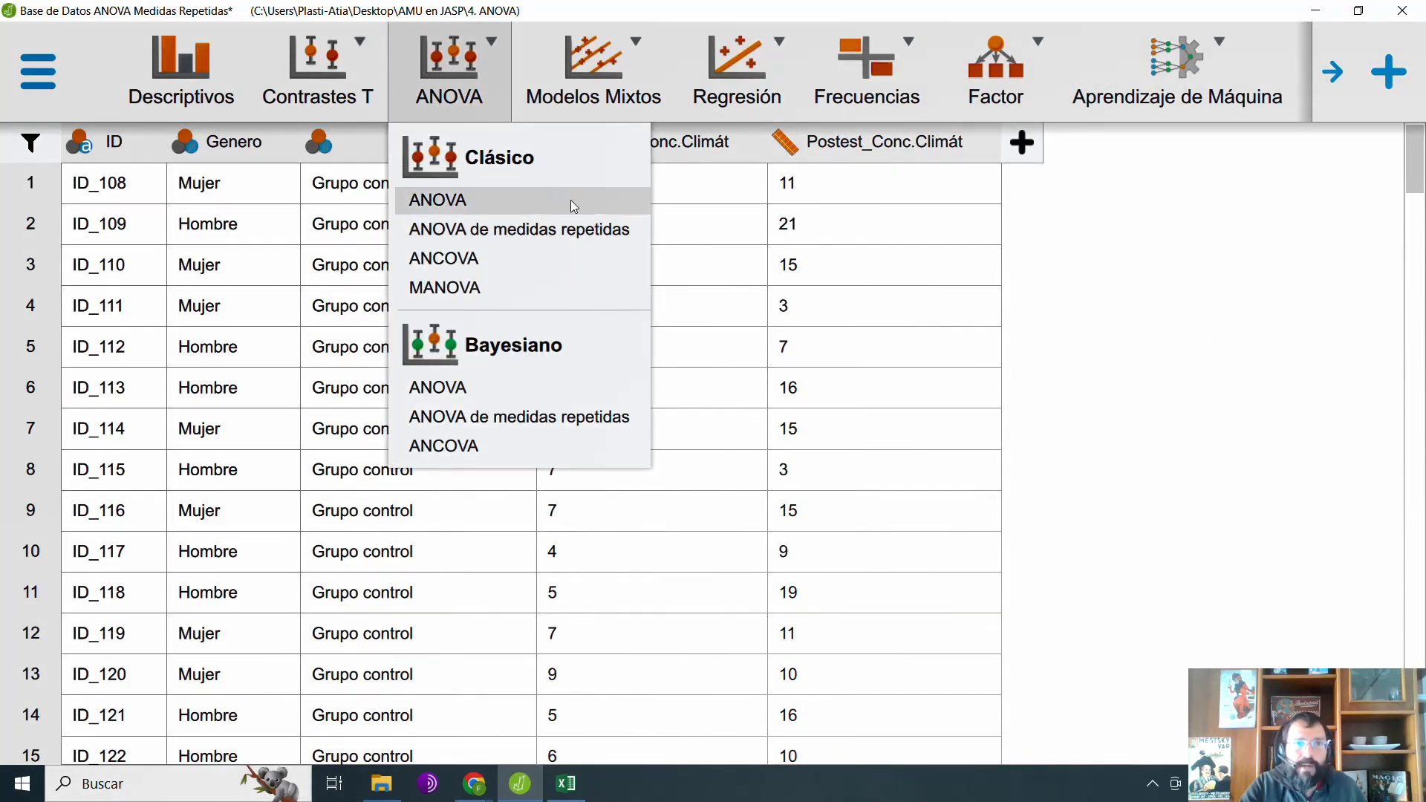
left_click(562, 231)
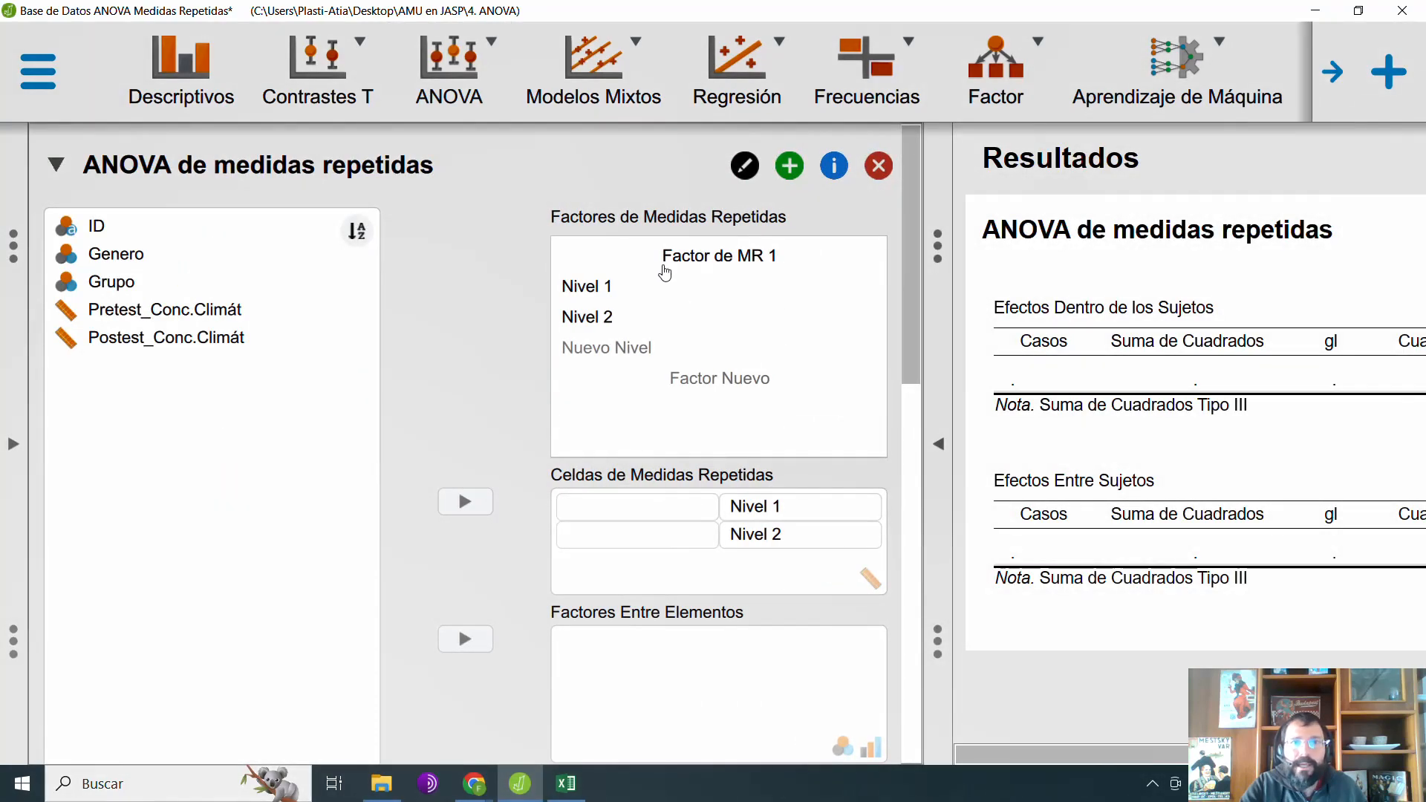
left_click(708, 266)
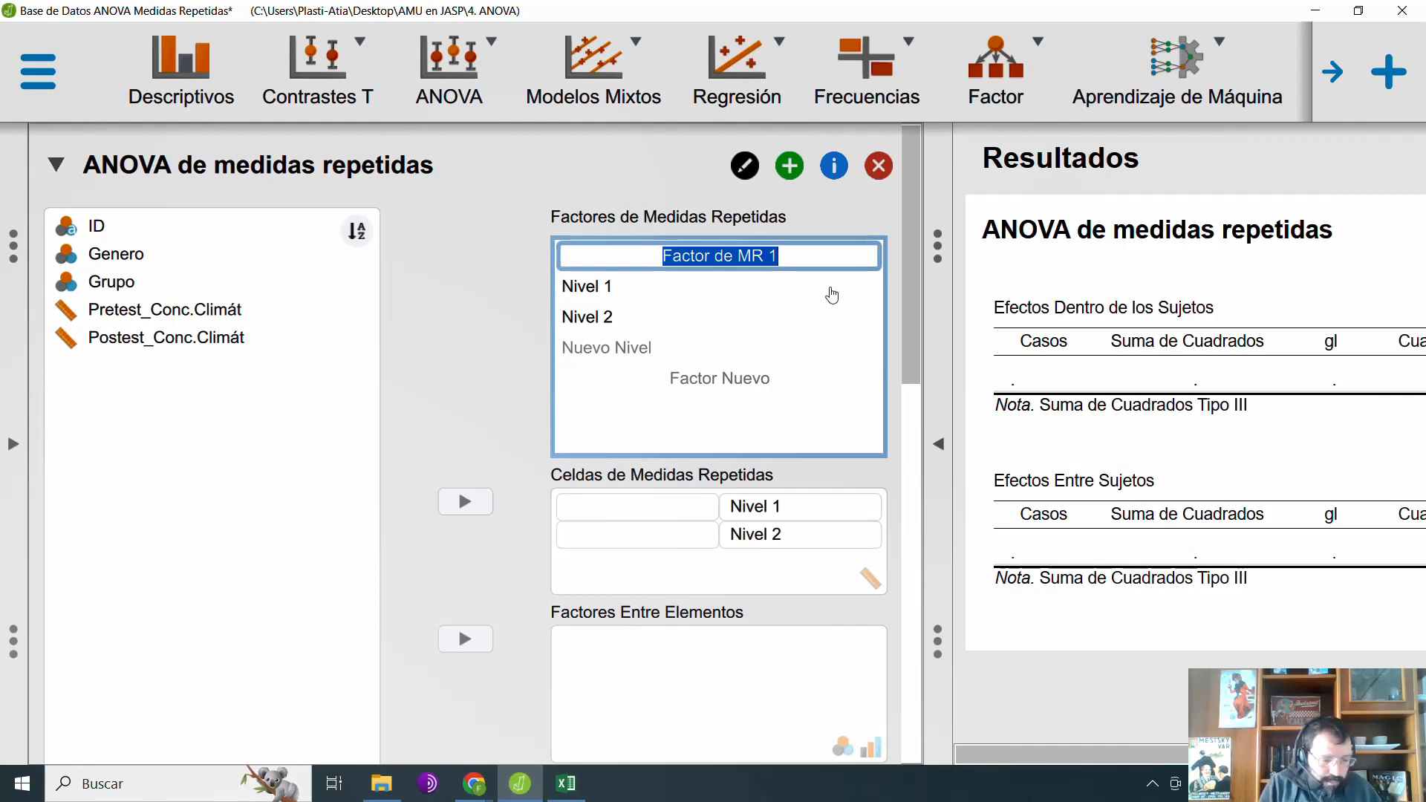
type("Conocimientos")
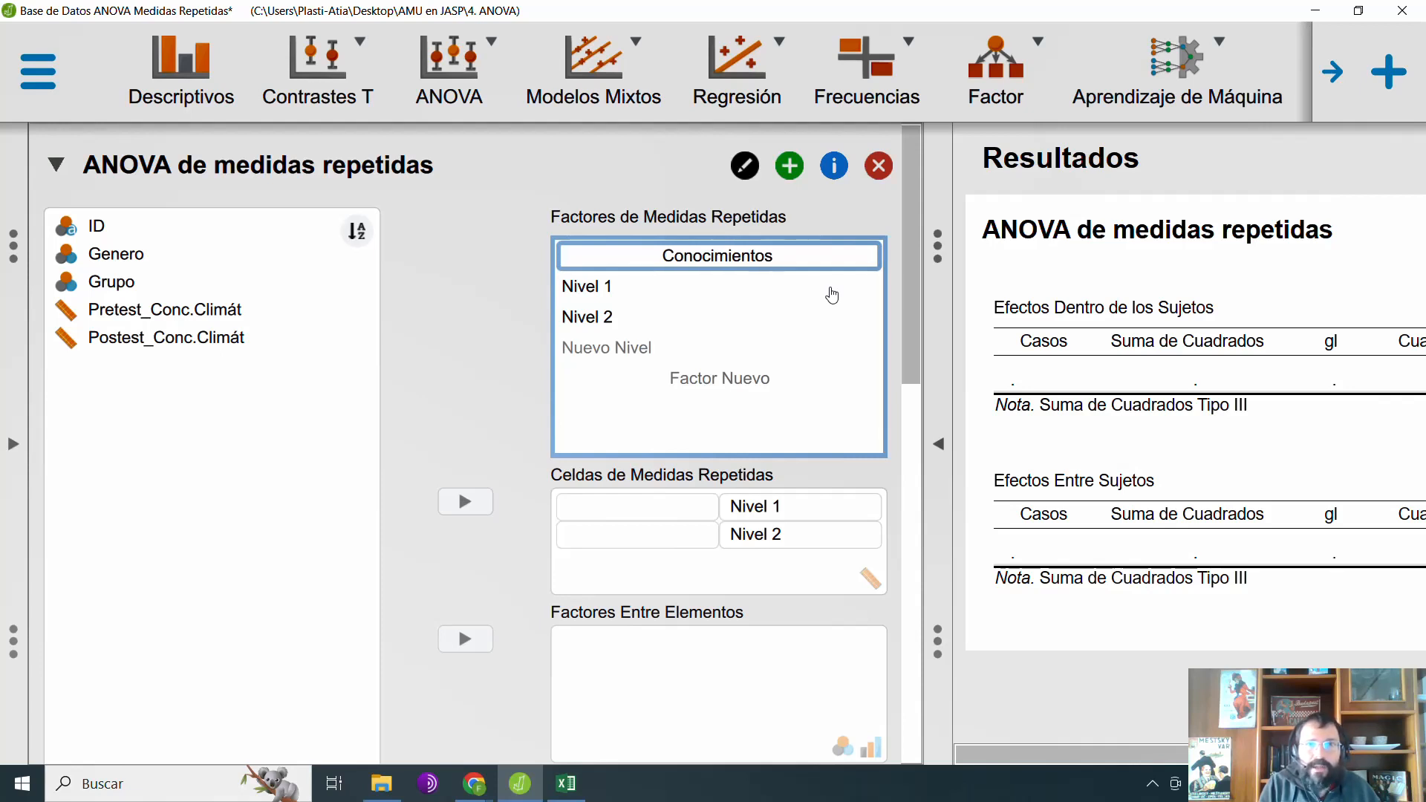
key("BackSpace")
key("BackSpace")
type("Climático")
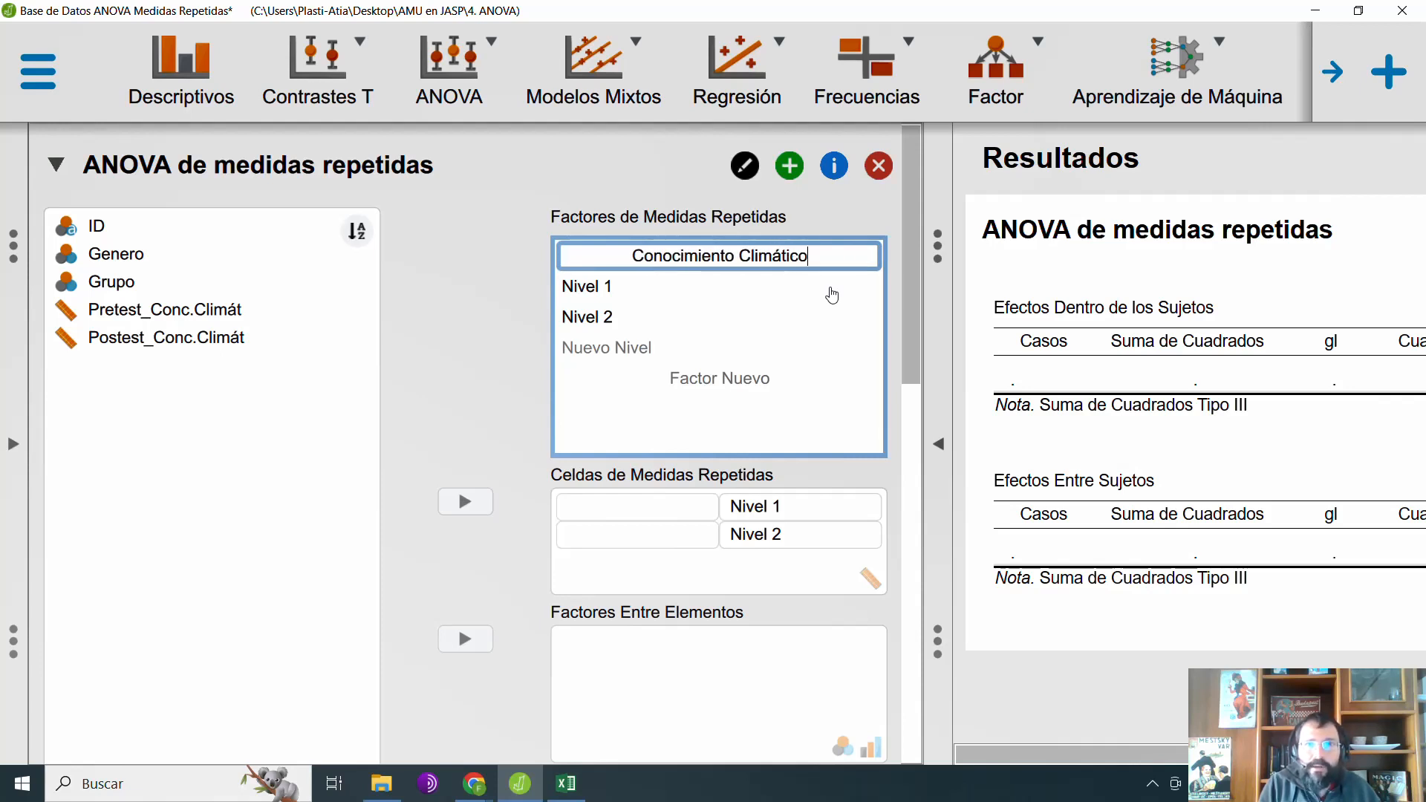
type(" PRE-POST")
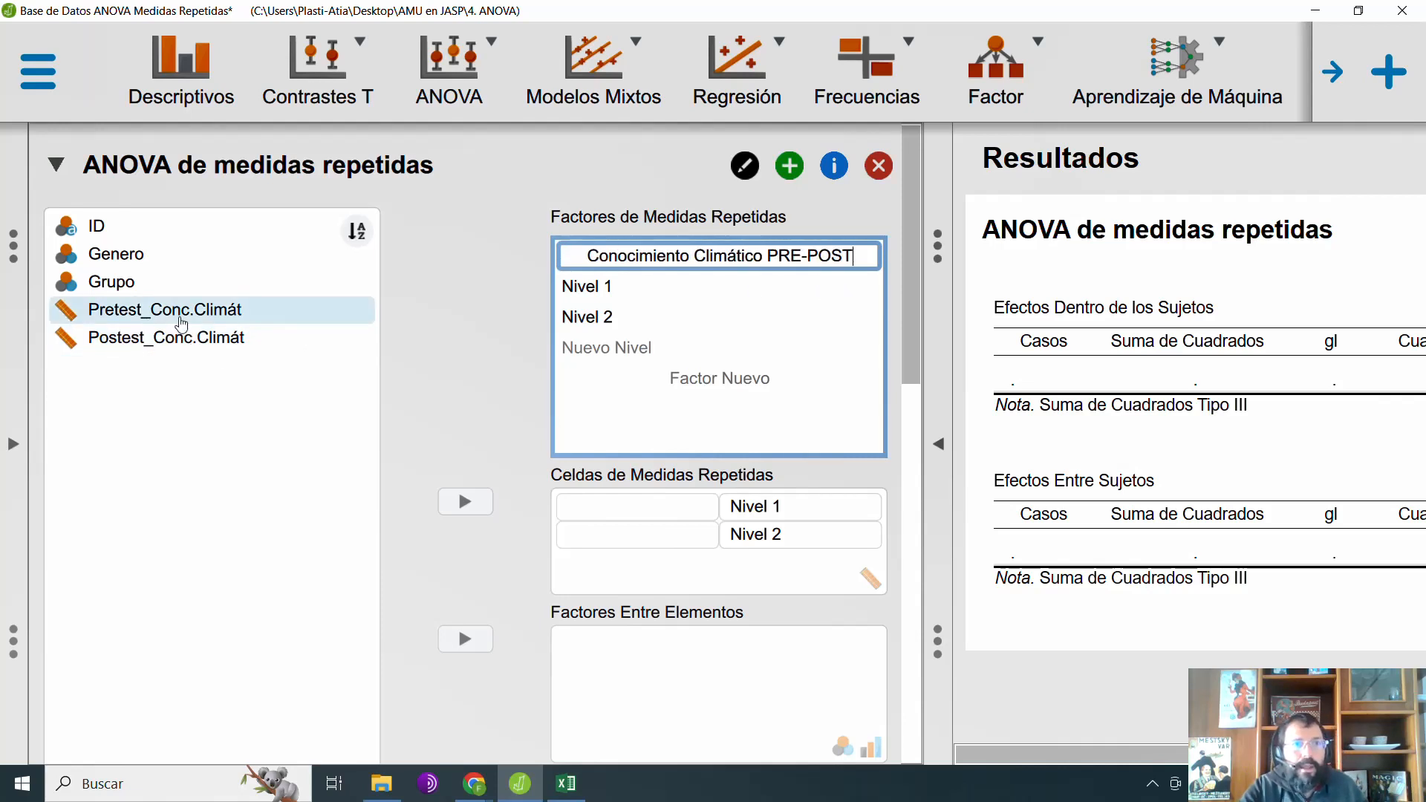
Step: Name the two levels of the repeated measures factor Pretest and Postest
left_click(623, 291)
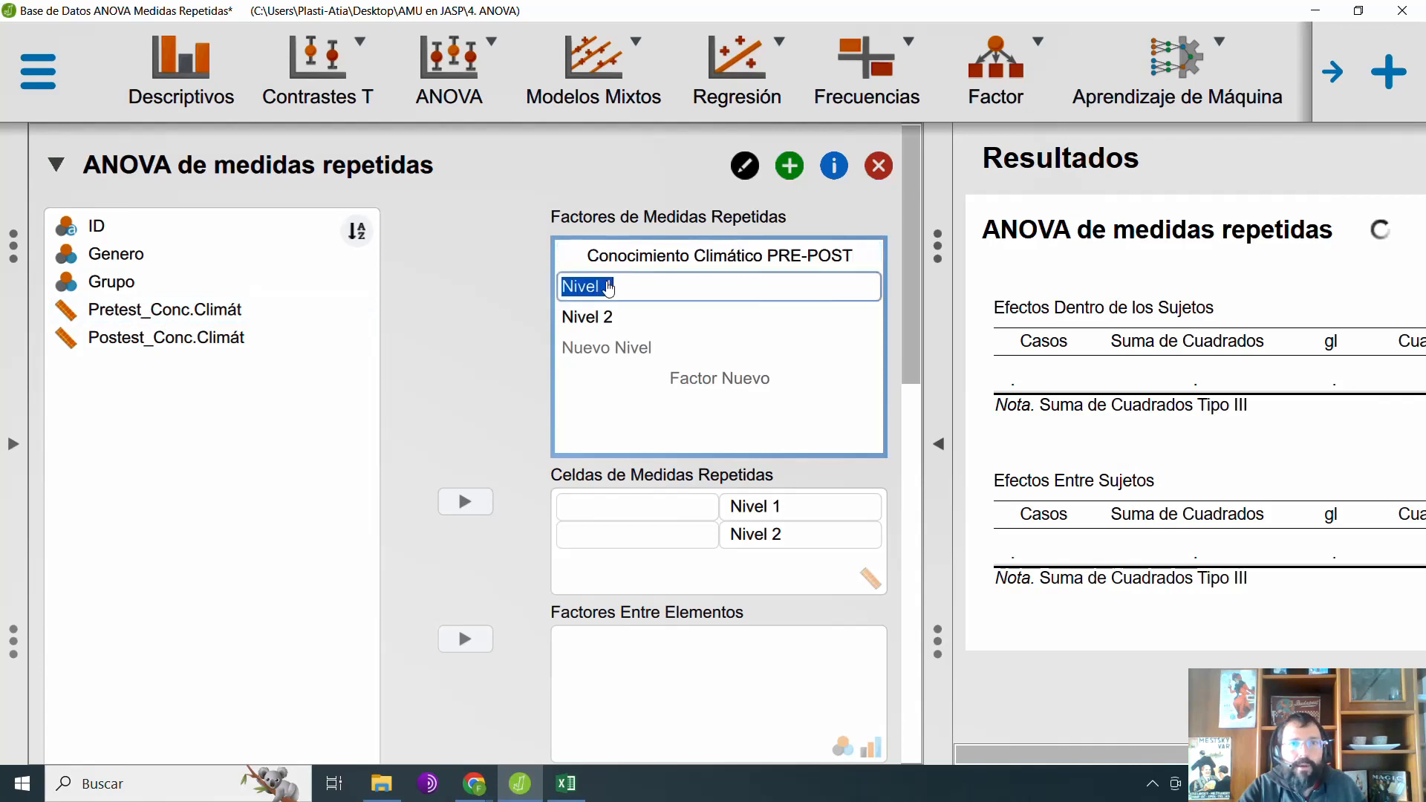
type("Pretest")
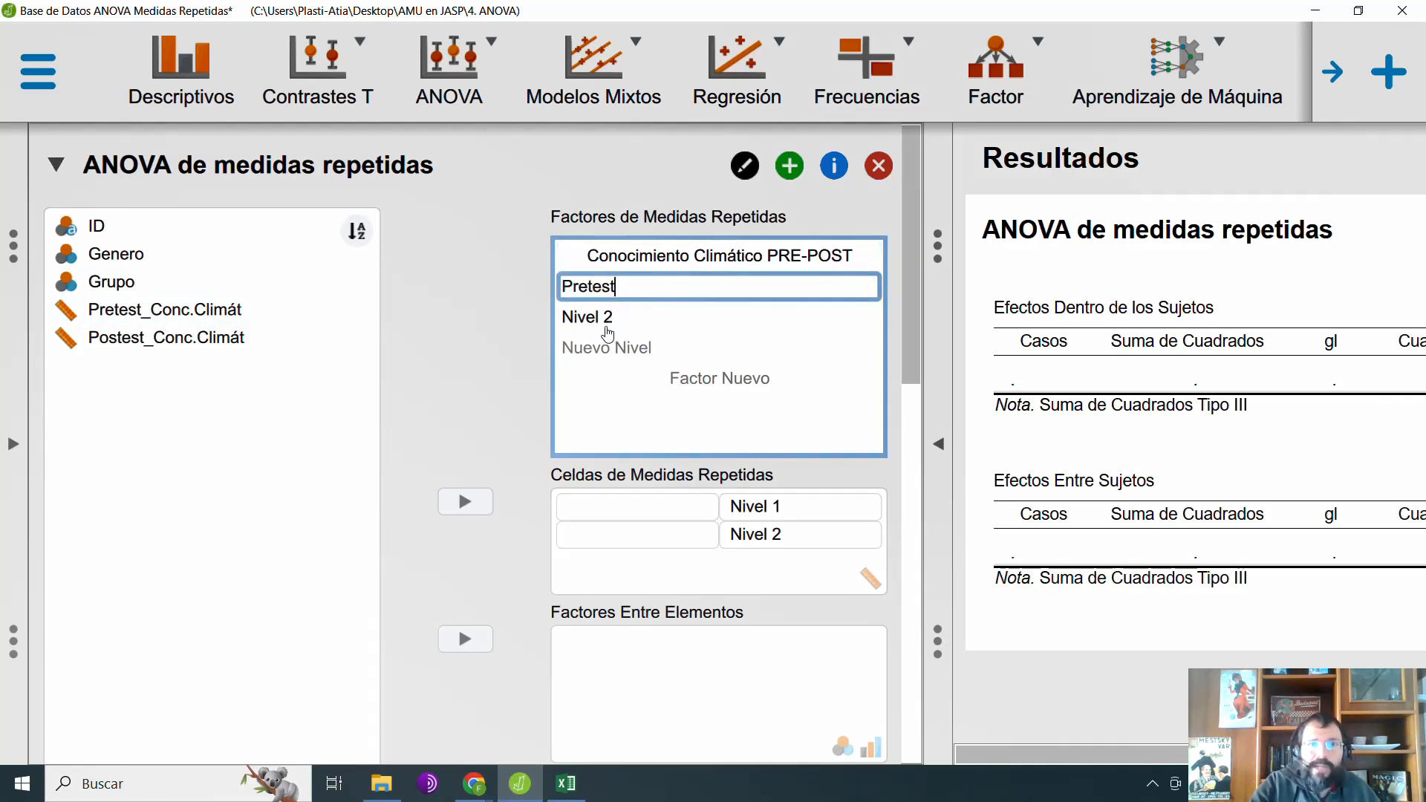
left_click(608, 318)
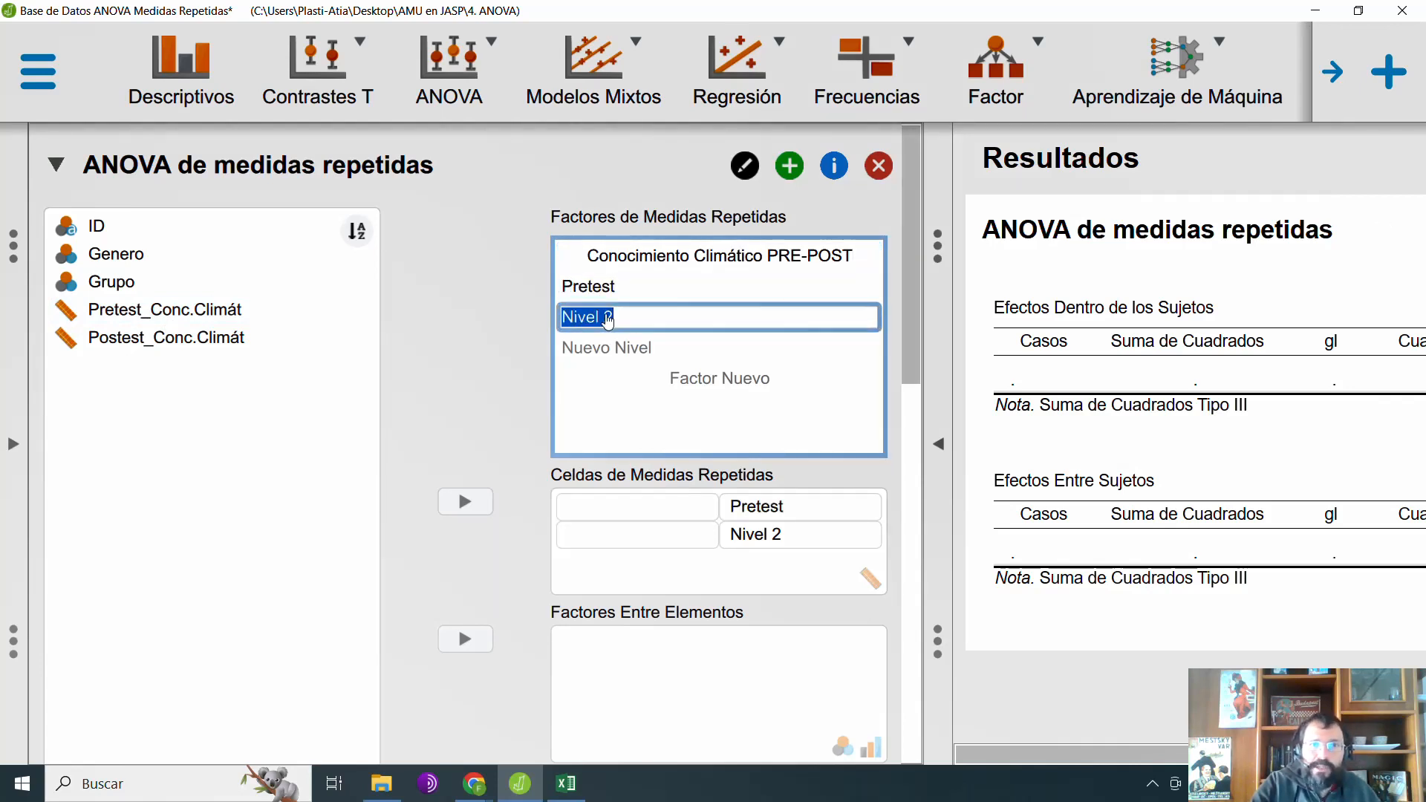
type("Pos")
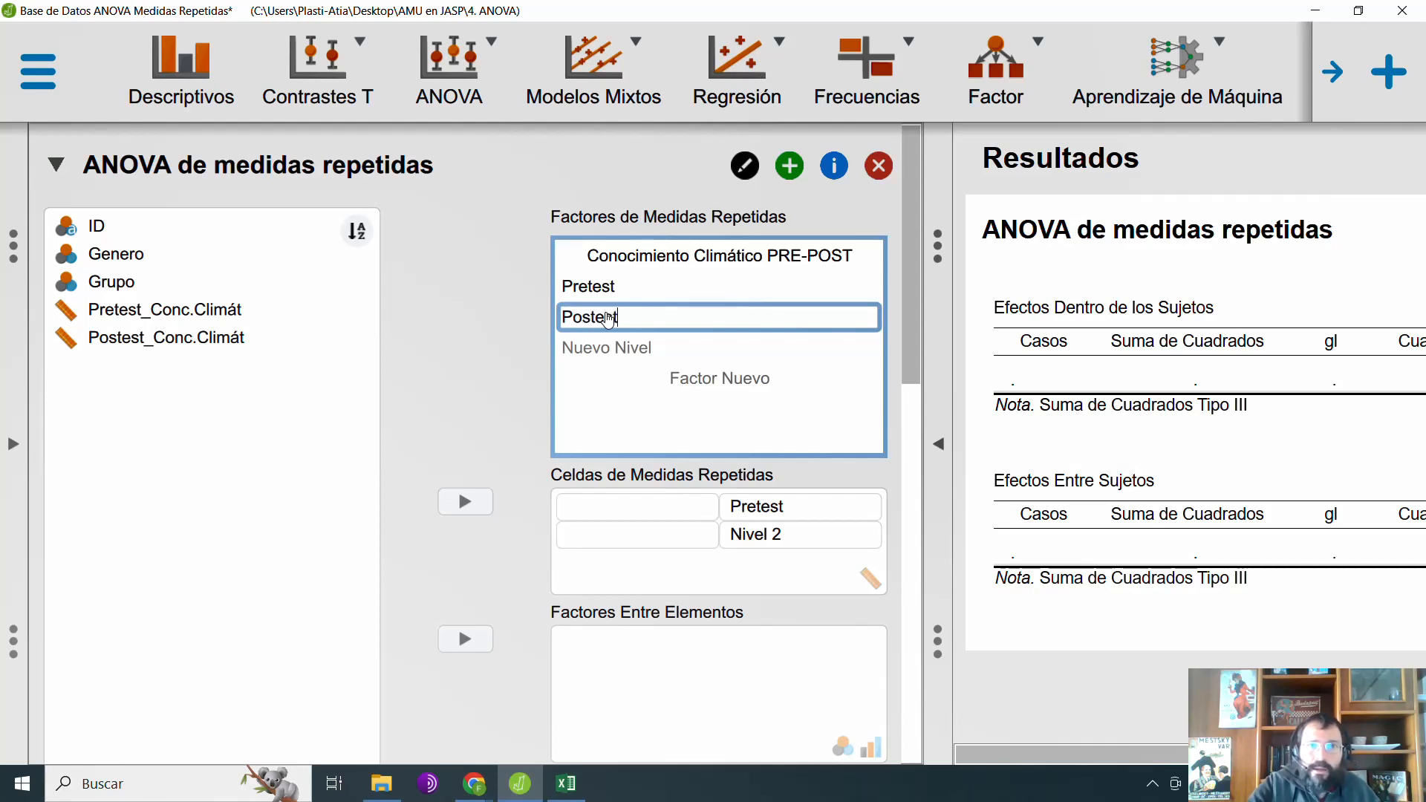
type("test")
left_click(515, 351)
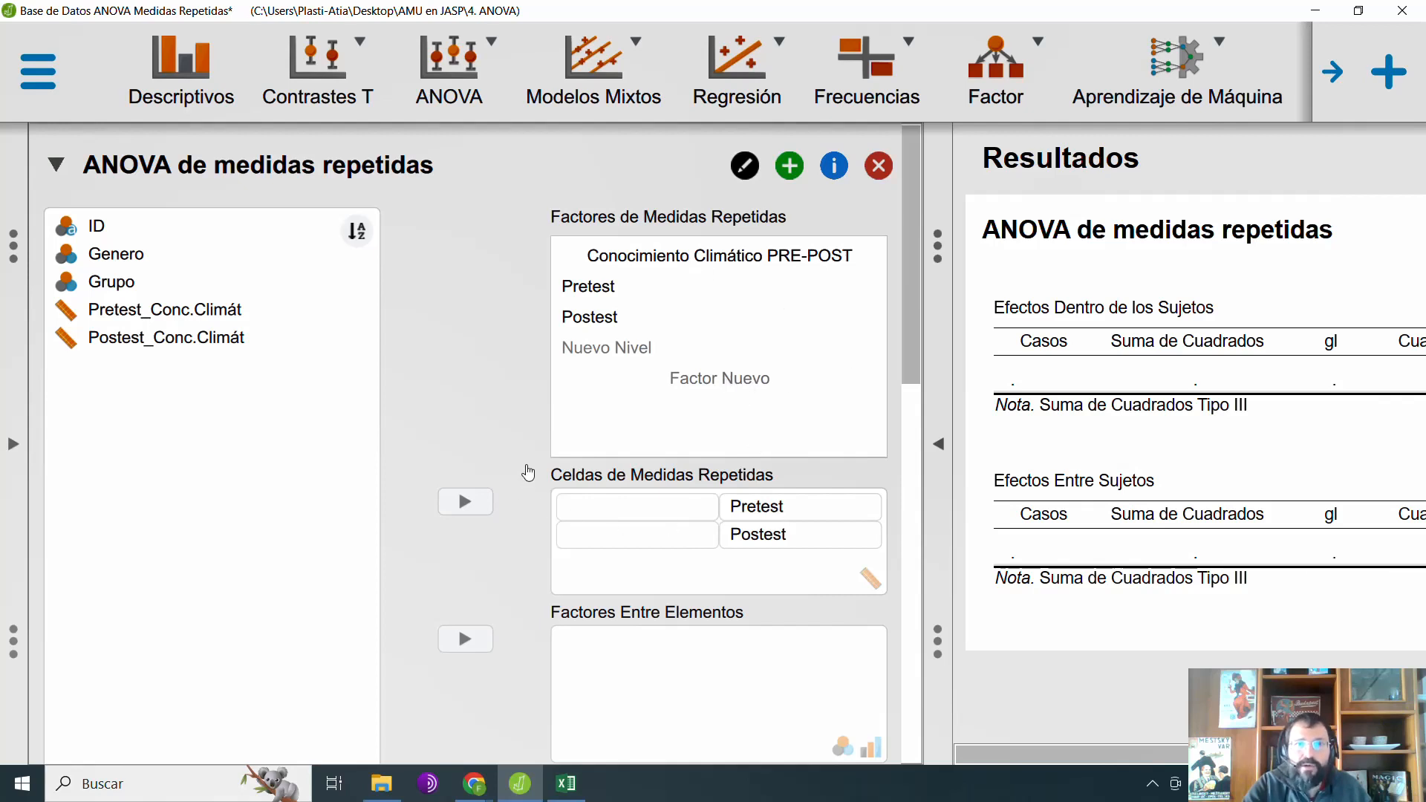
Step: Assign Pretest_Conc.Climát and Postest_Conc.Climát to their matching repeated measures cells and set Grupo as the between-subjects factor
scroll(740, 467, "down", 2)
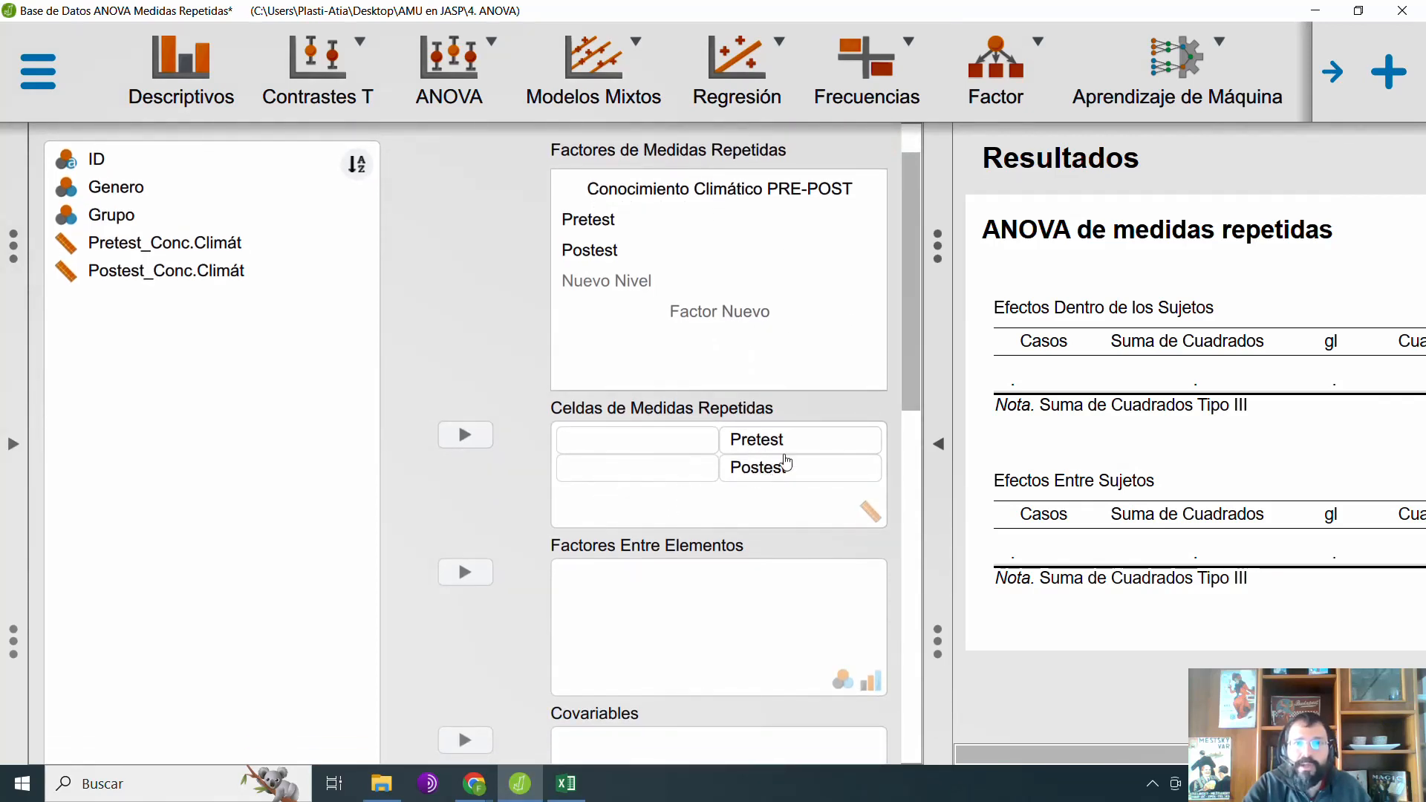
left_click_drag(182, 253, 598, 443)
left_click_drag(85, 246, 607, 475)
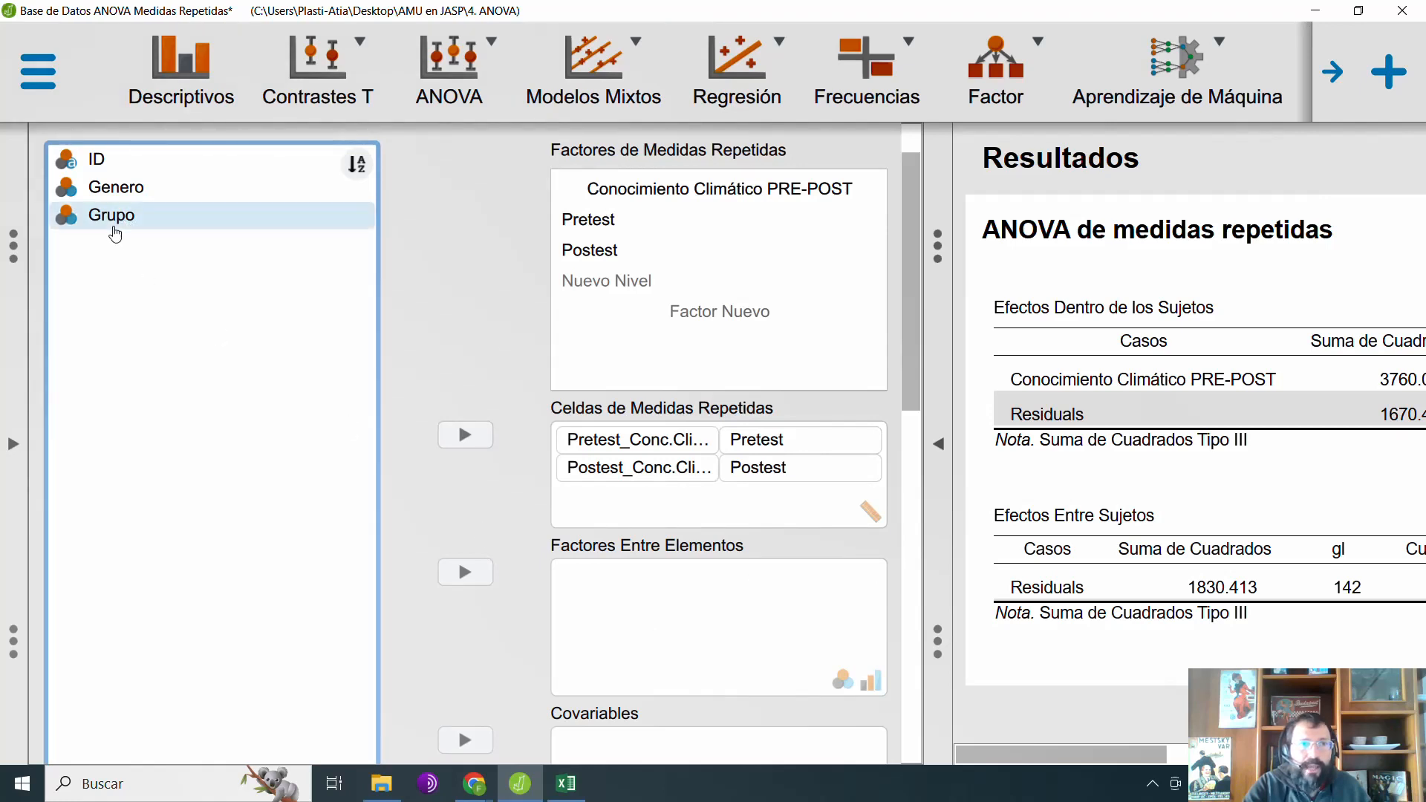
left_click(115, 217)
left_click_drag(170, 232, 701, 603)
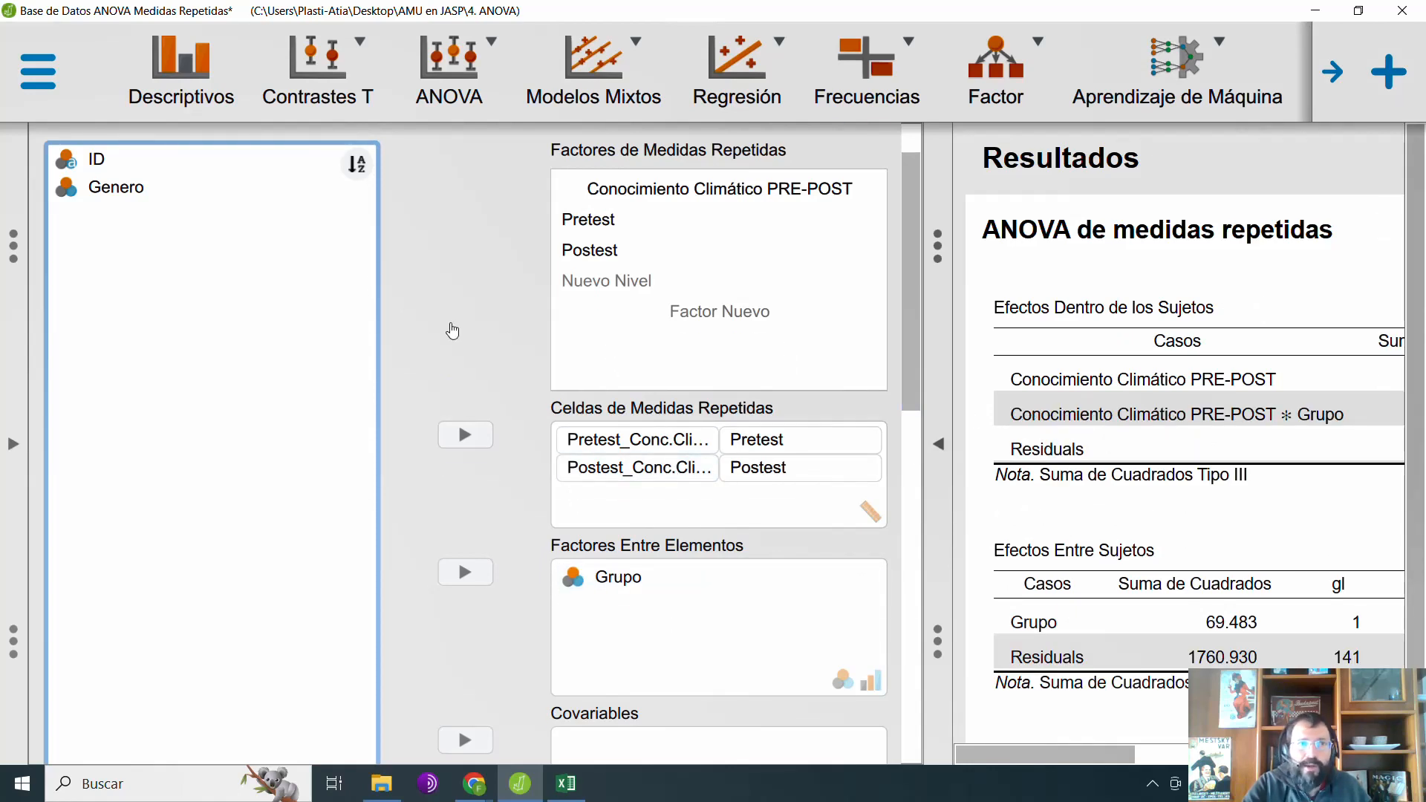
Step: Enable the homogeneity tests among the assumption checks and examine the ANOVA and Levene results at full width
scroll(453, 328, "up", 3)
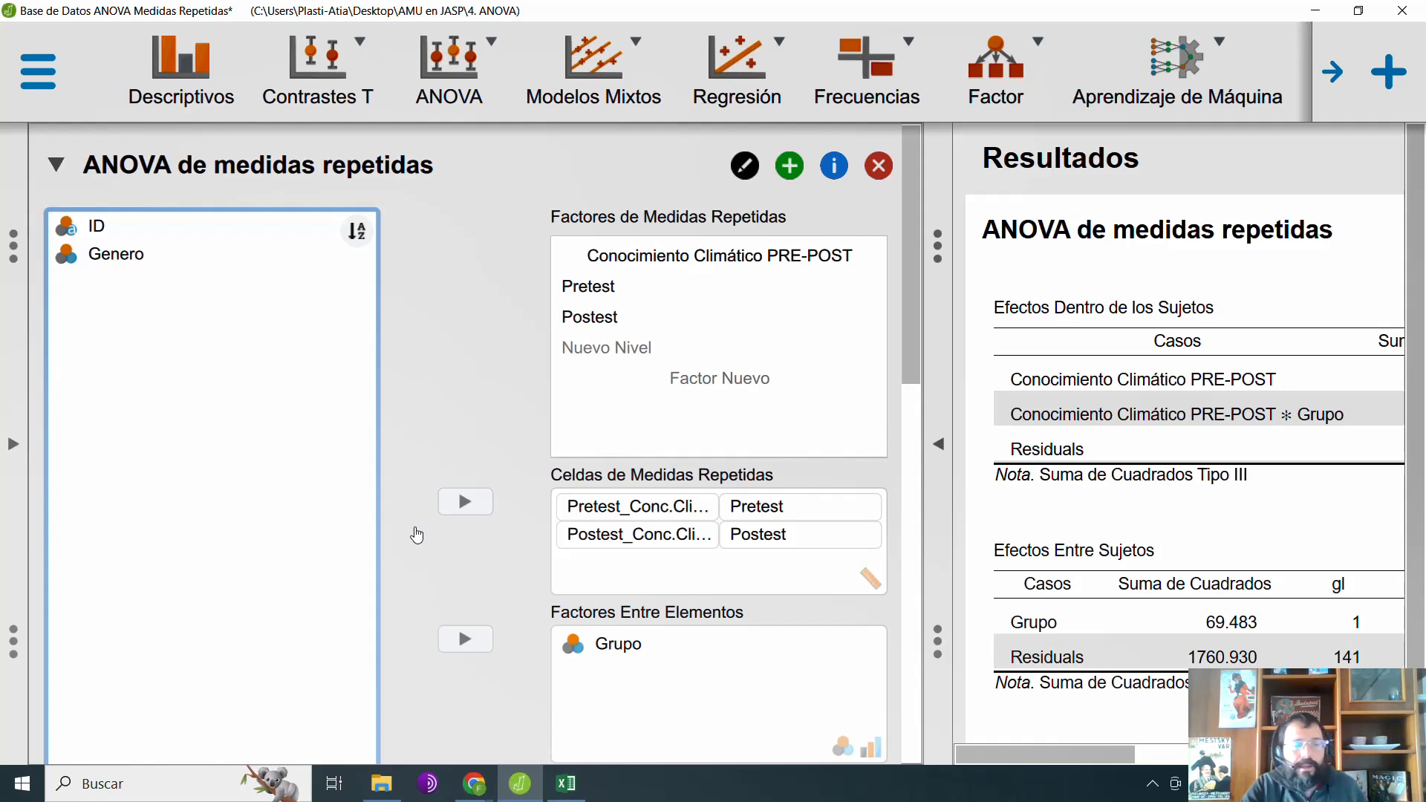
scroll(418, 530, "down", 4)
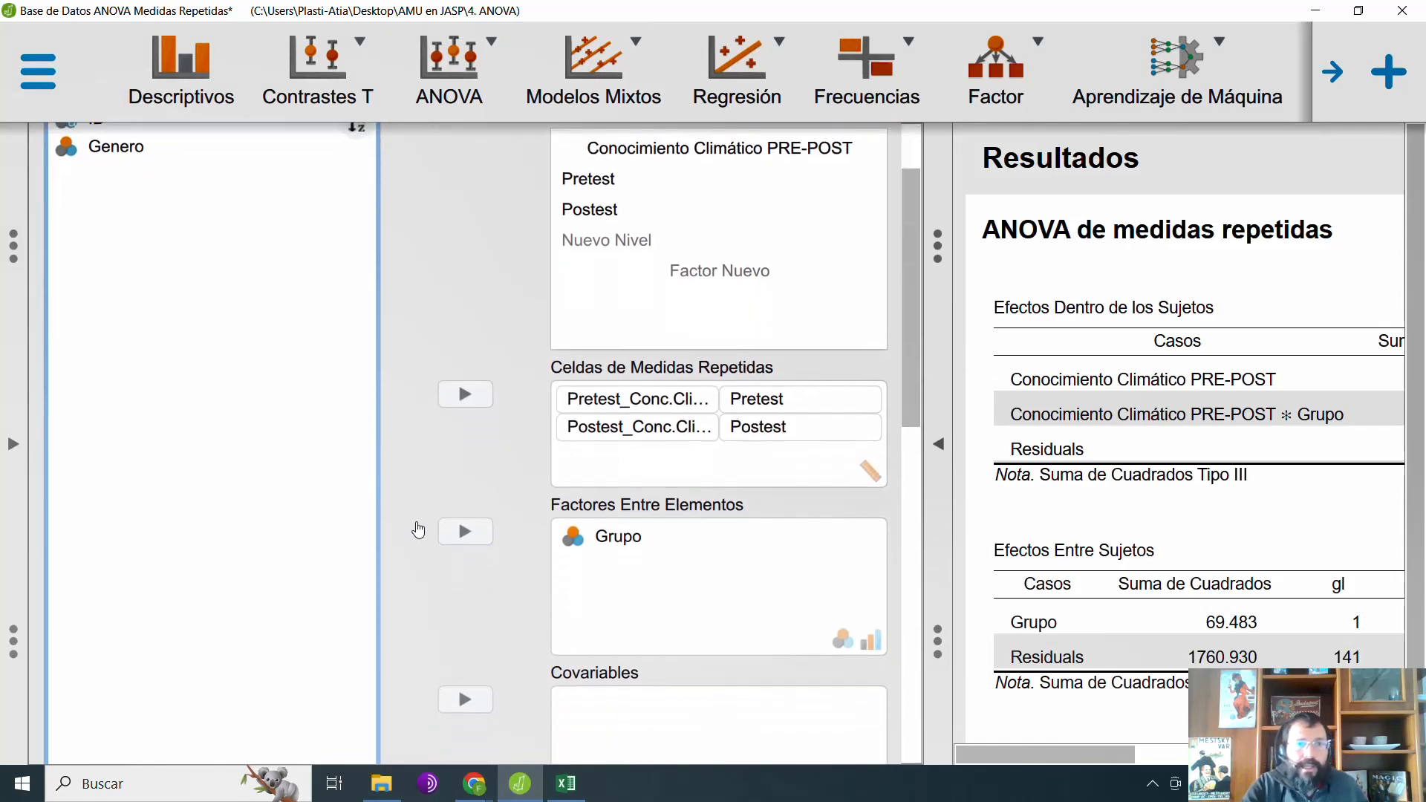
scroll(446, 513, "down", 6)
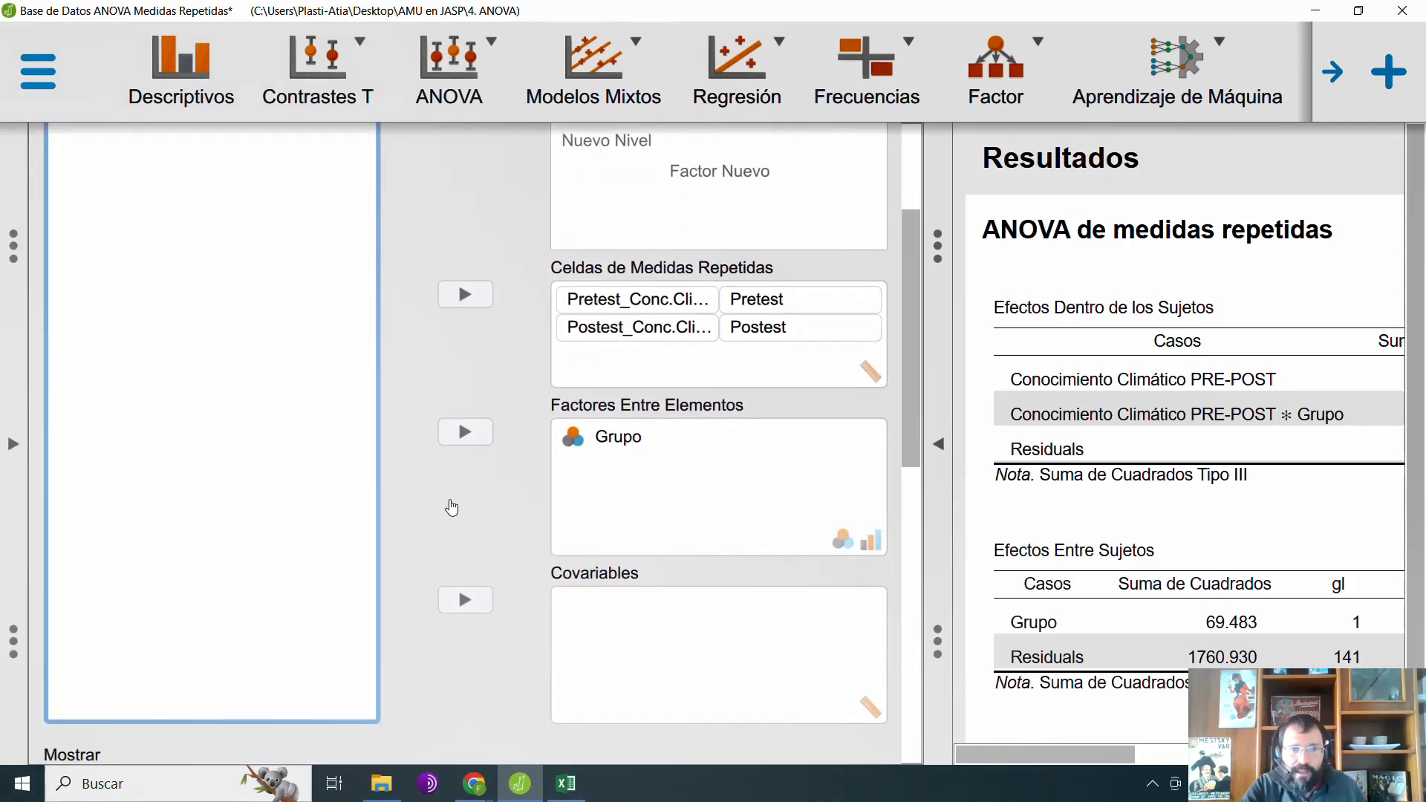
scroll(444, 459, "down", 8)
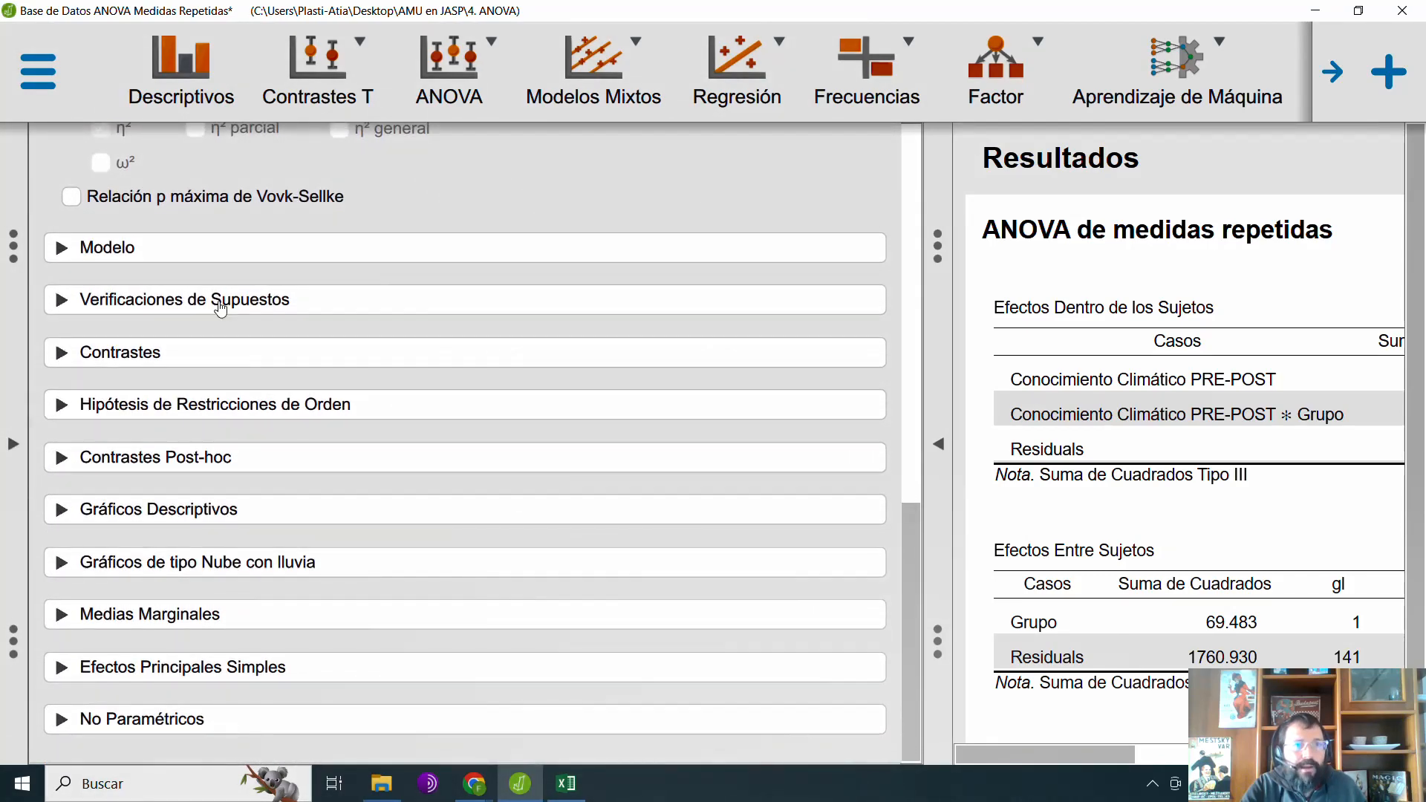
left_click(221, 305)
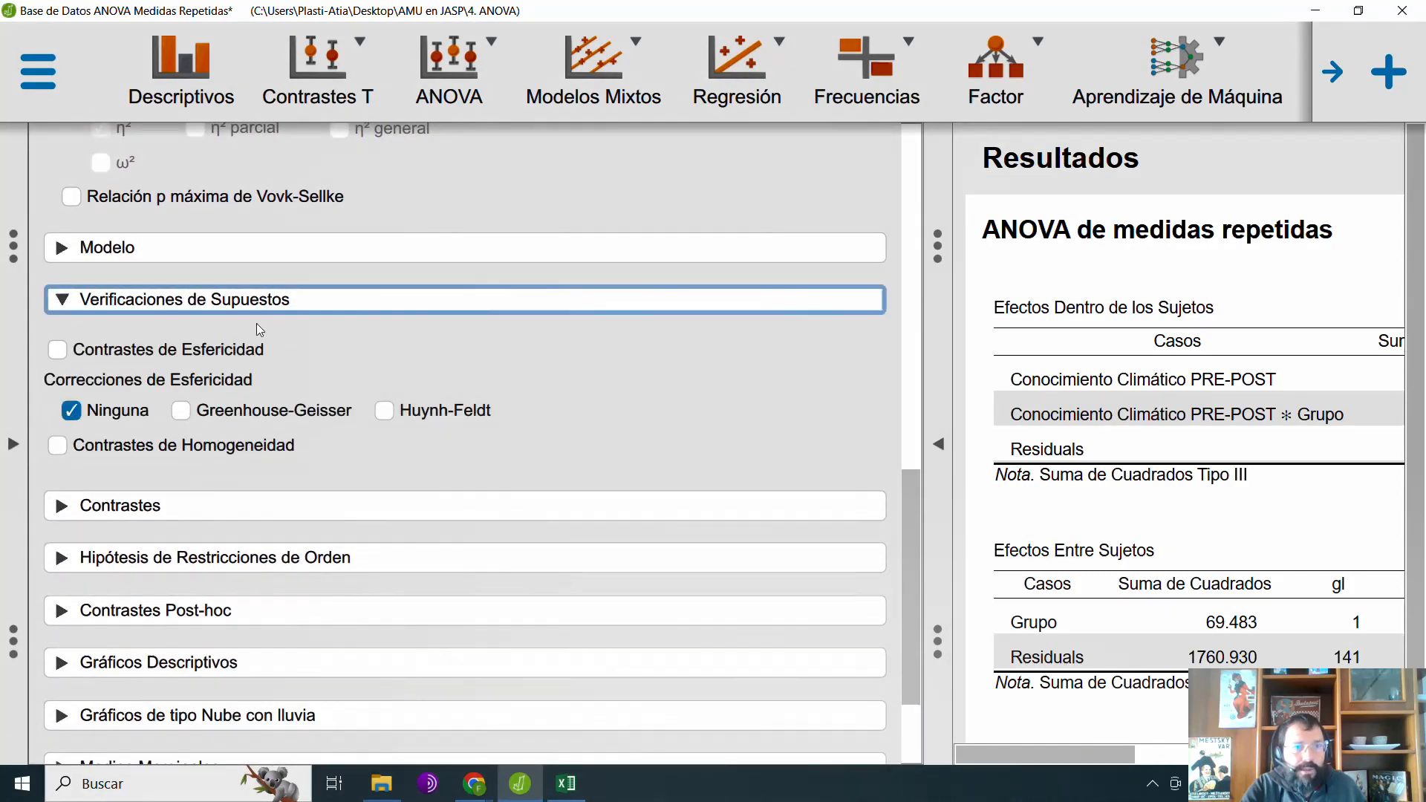
left_click(151, 449)
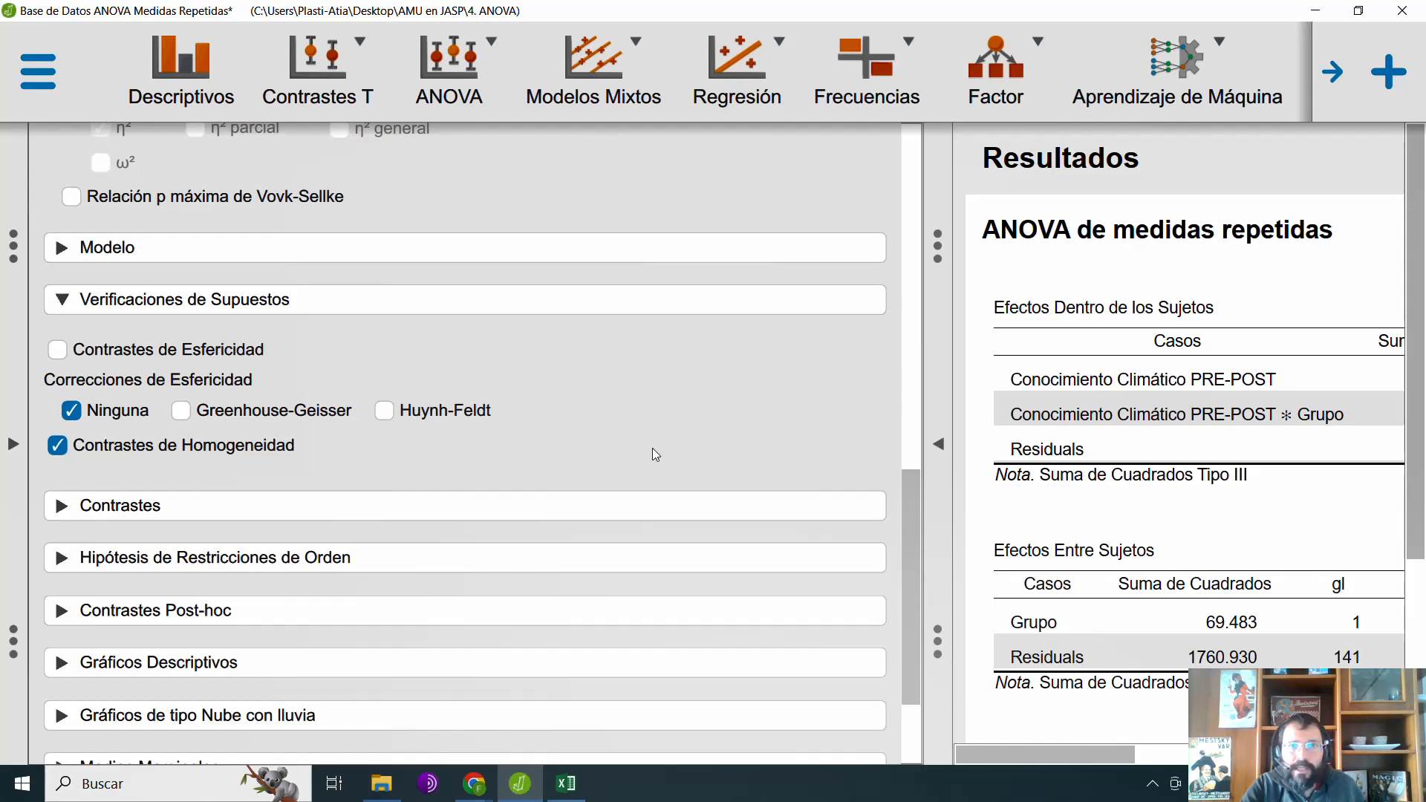
scroll(652, 448, "up", 10)
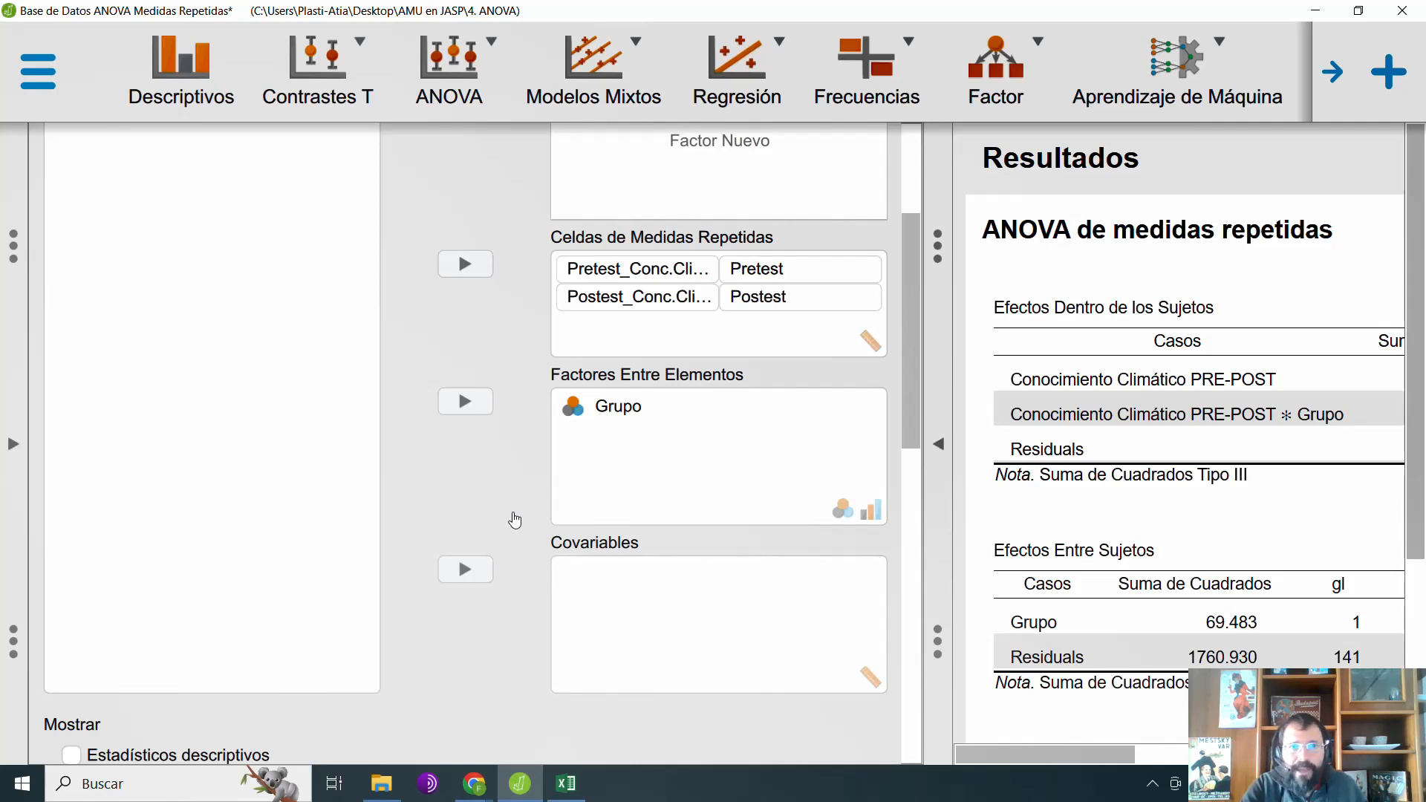
left_click(937, 446)
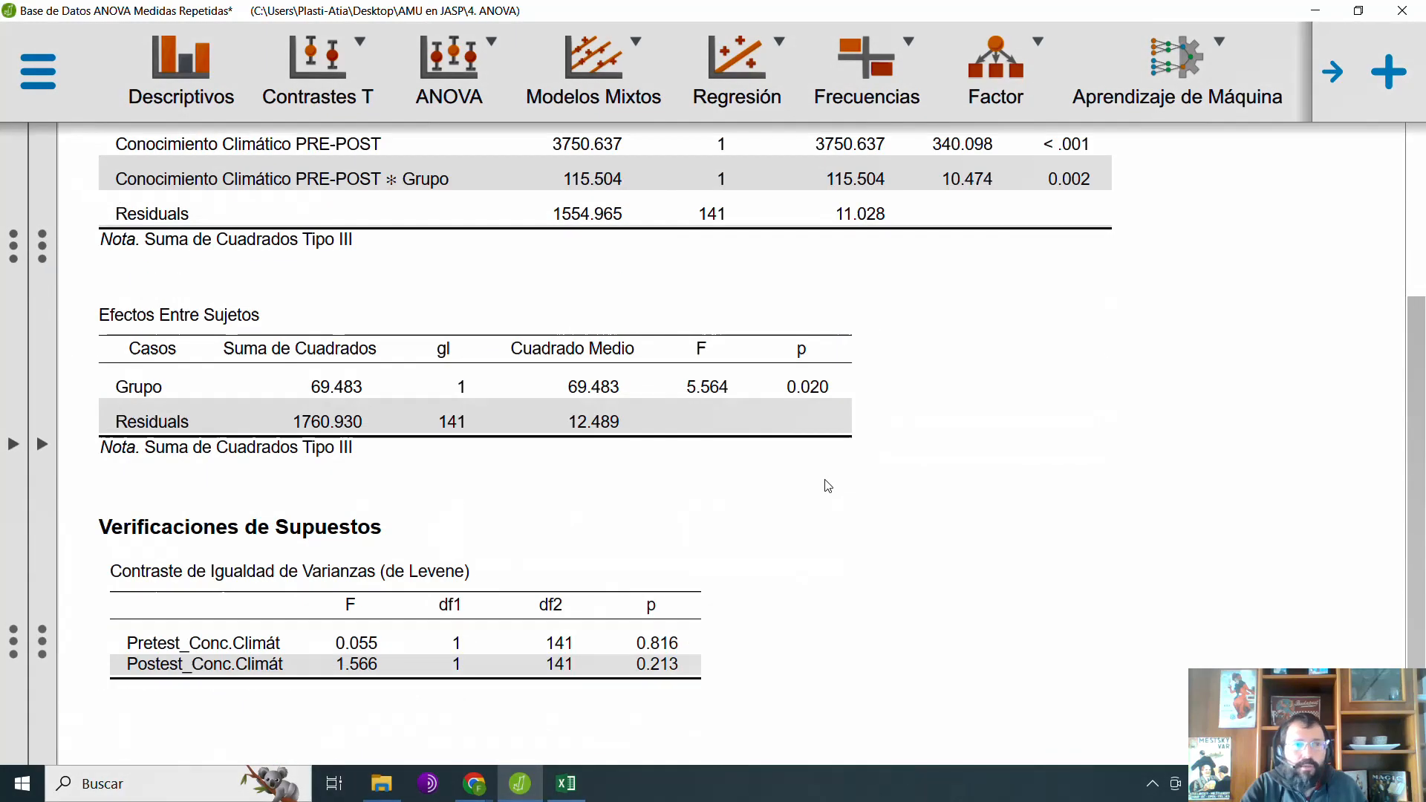
Step: Disable the homogeneity tests in the ANOVA options and collapse the assumption checks
left_click(42, 444)
scroll(475, 557, "down", 15)
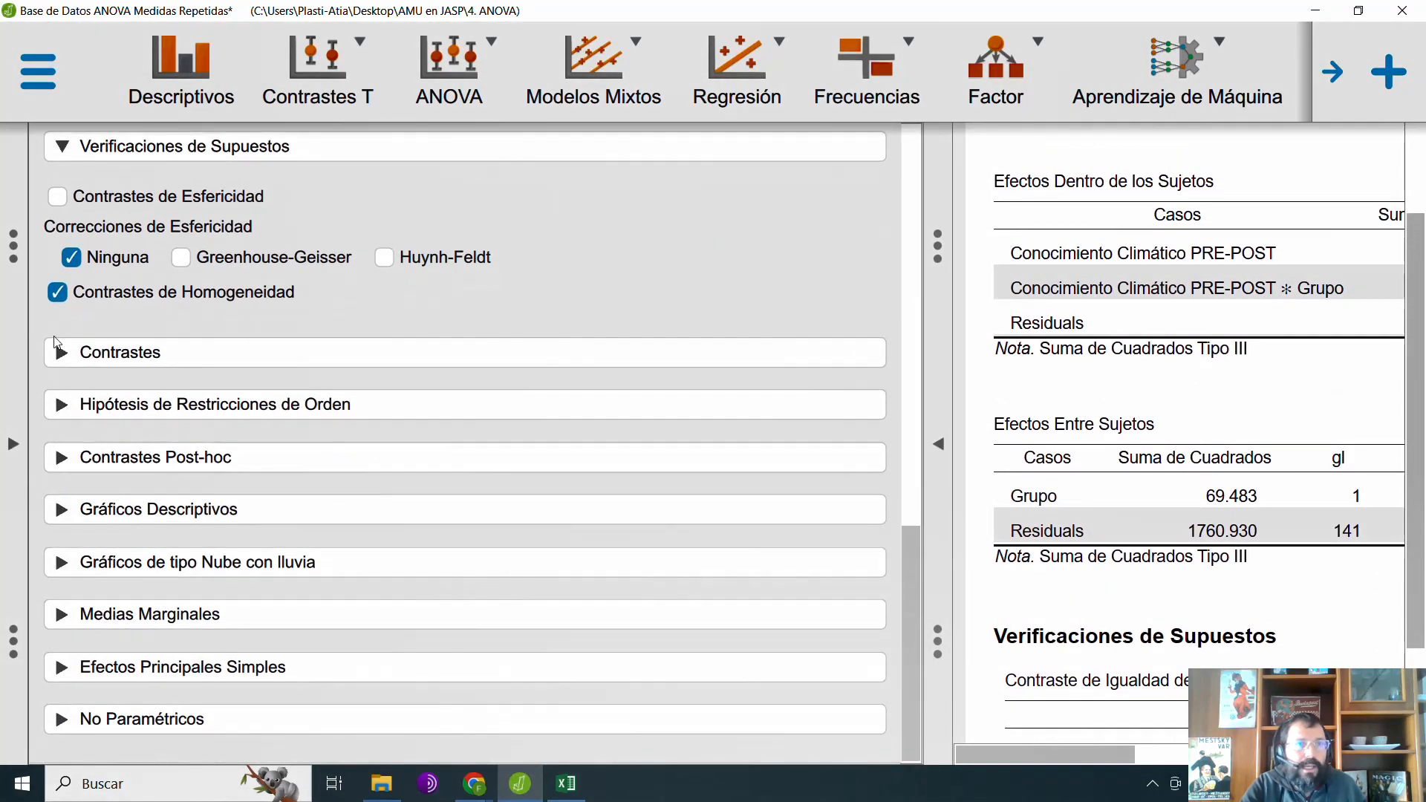
left_click(116, 297)
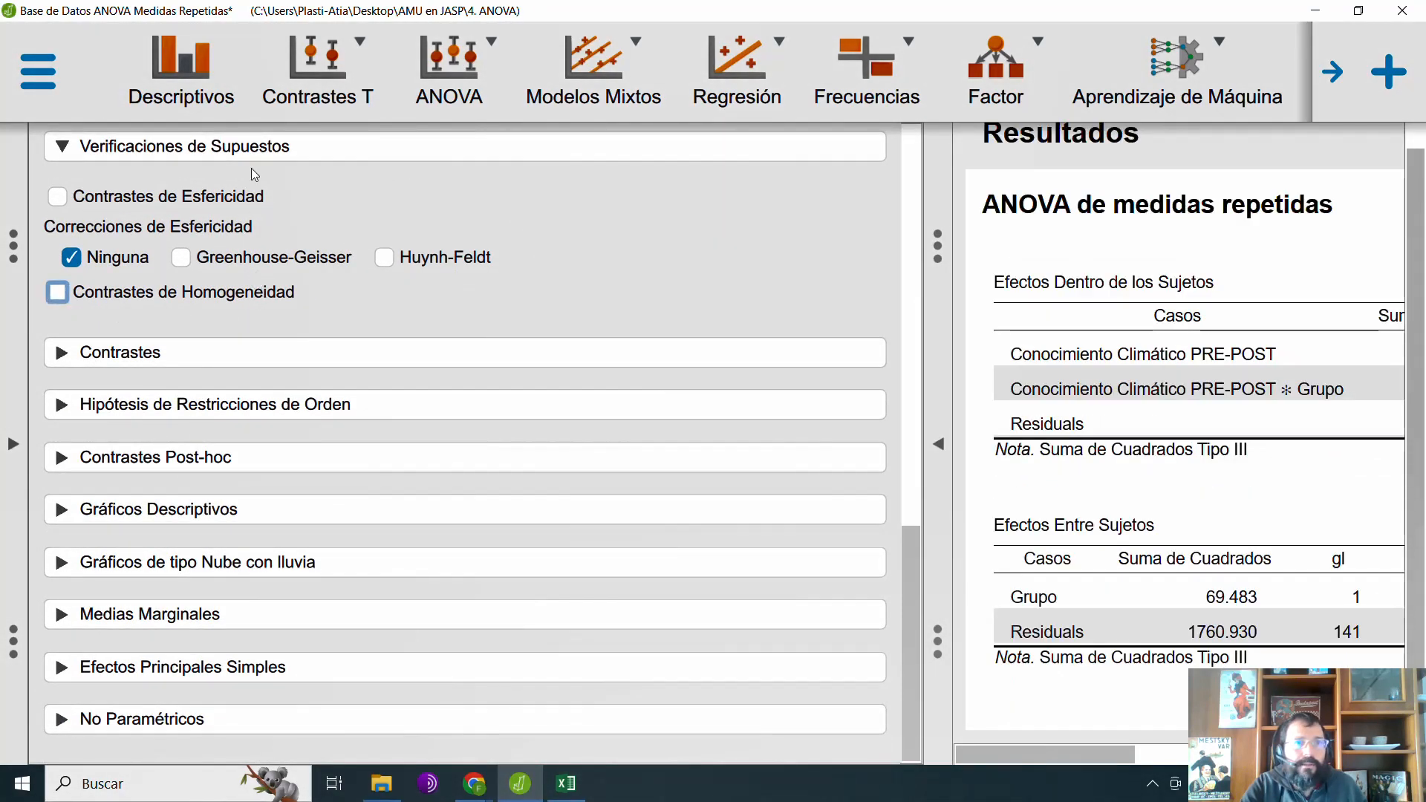
left_click(251, 149)
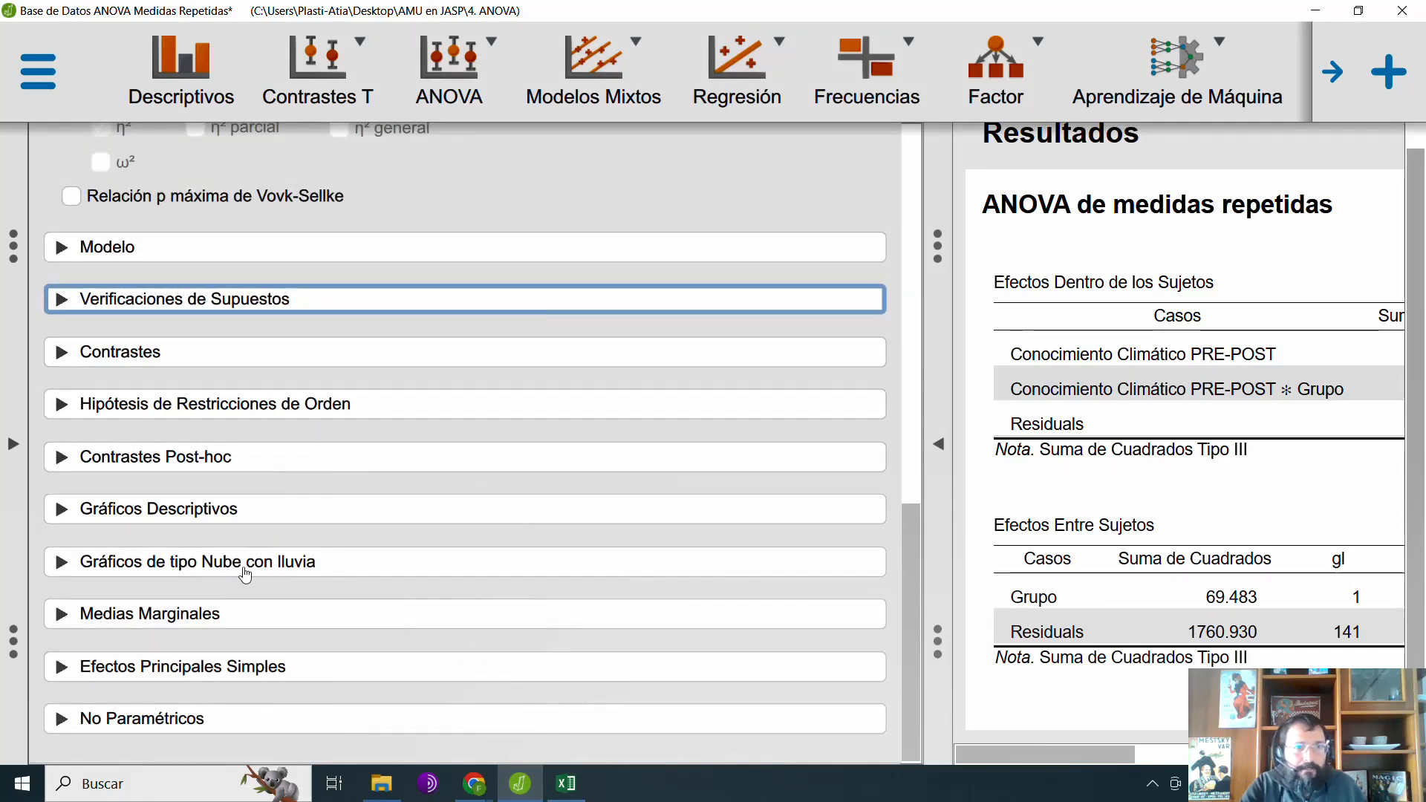
Step: Set up a descriptive plot with Conocimiento Climático PRE-POST on the horizontal axis and Grupo as separate lines, consulting the Excel chart
left_click(238, 516)
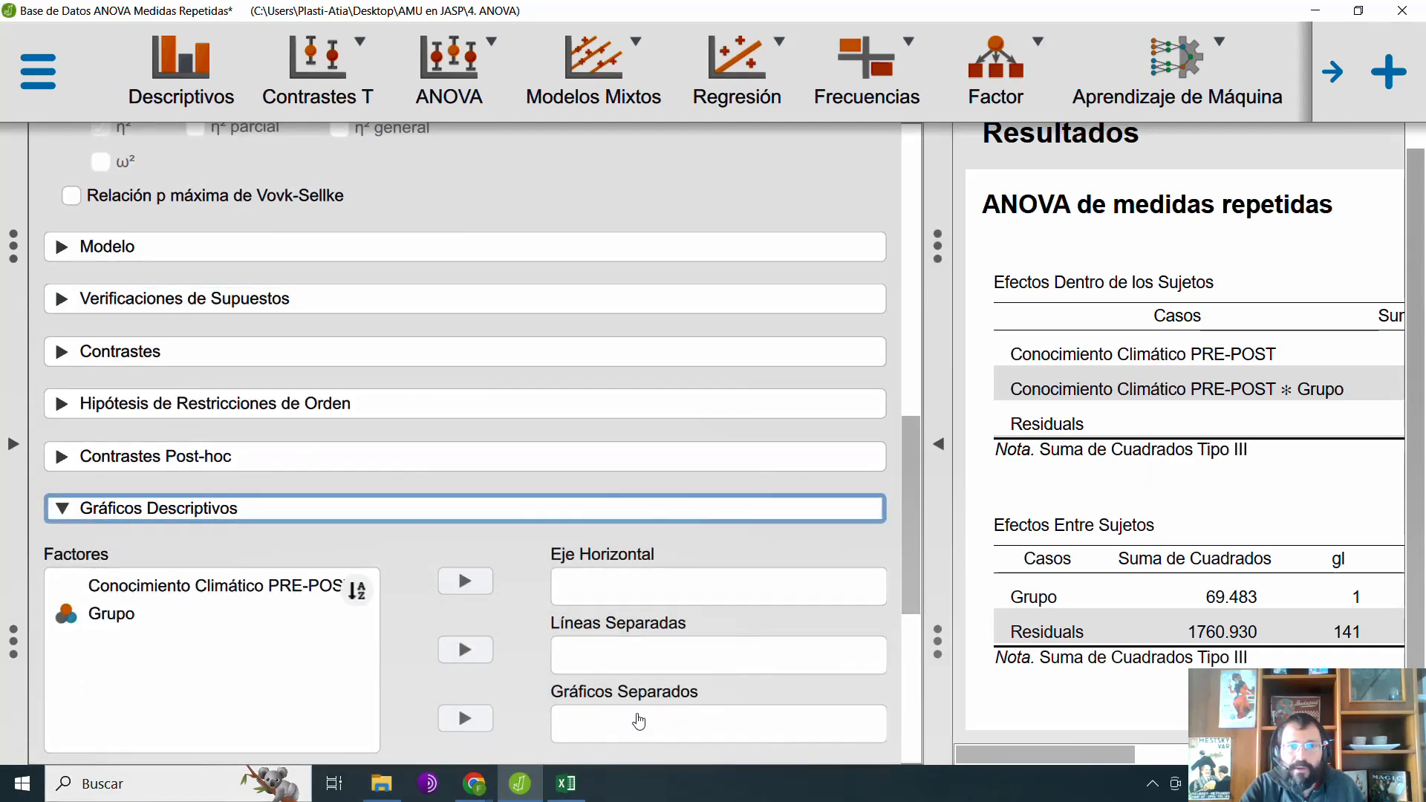
left_click(576, 785)
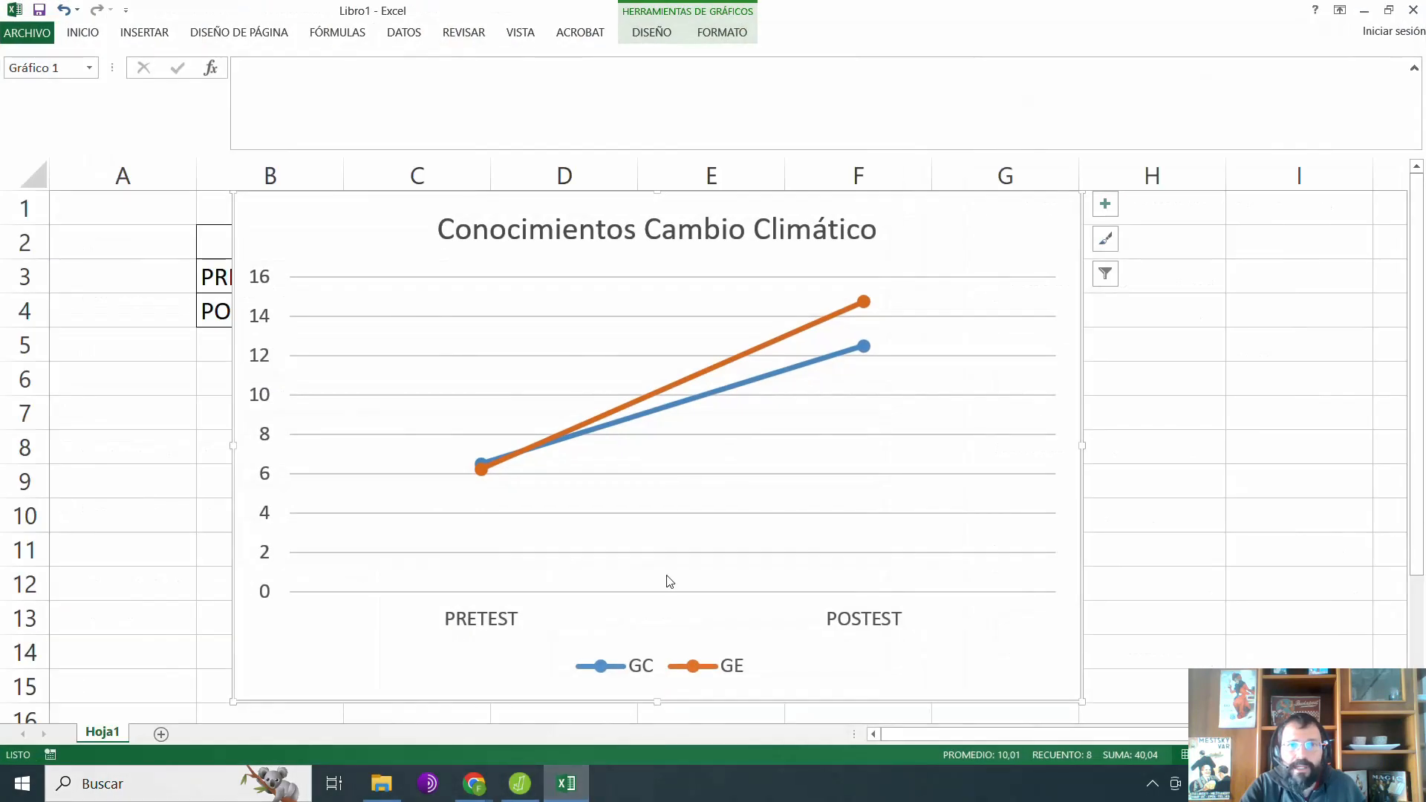
left_click(1364, 11)
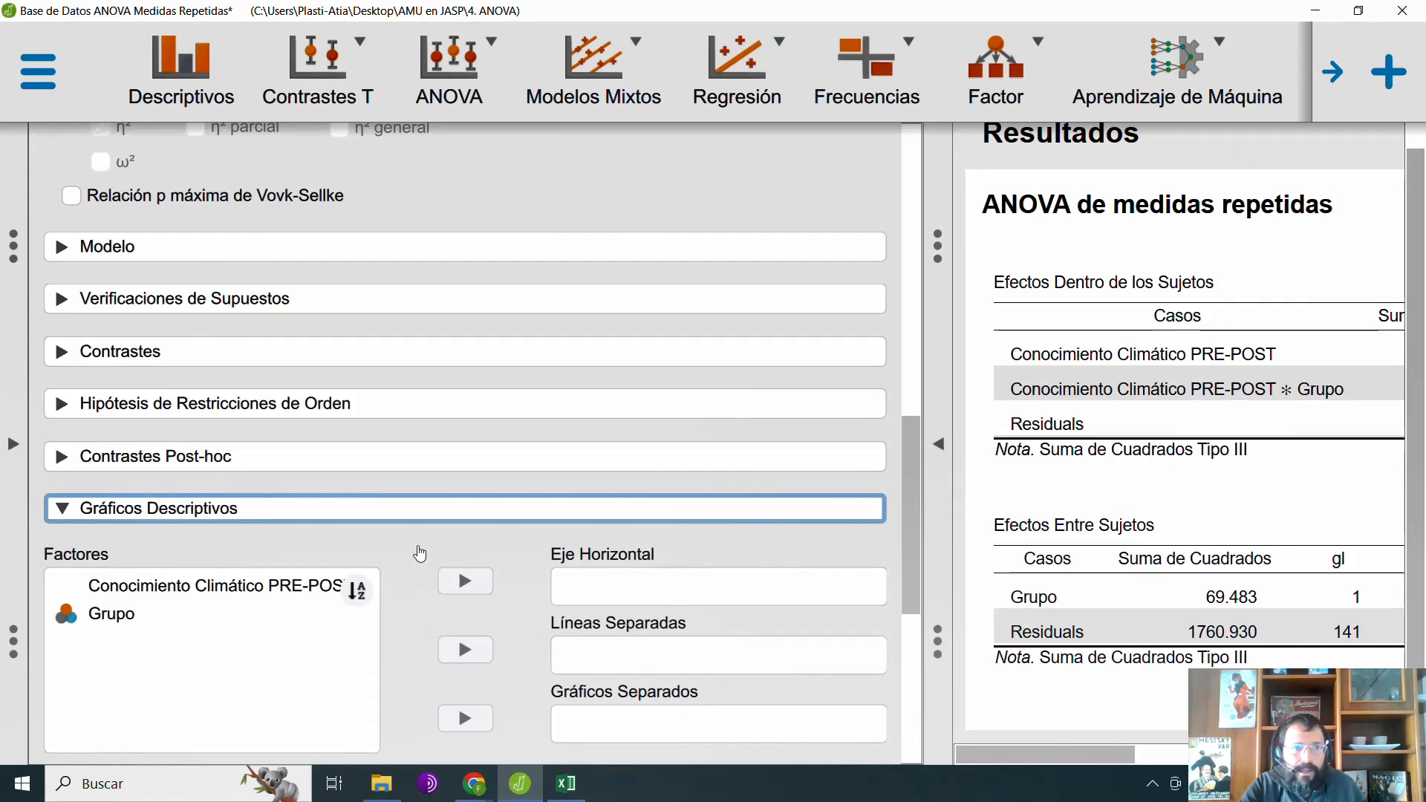
scroll(412, 550, "down", 3)
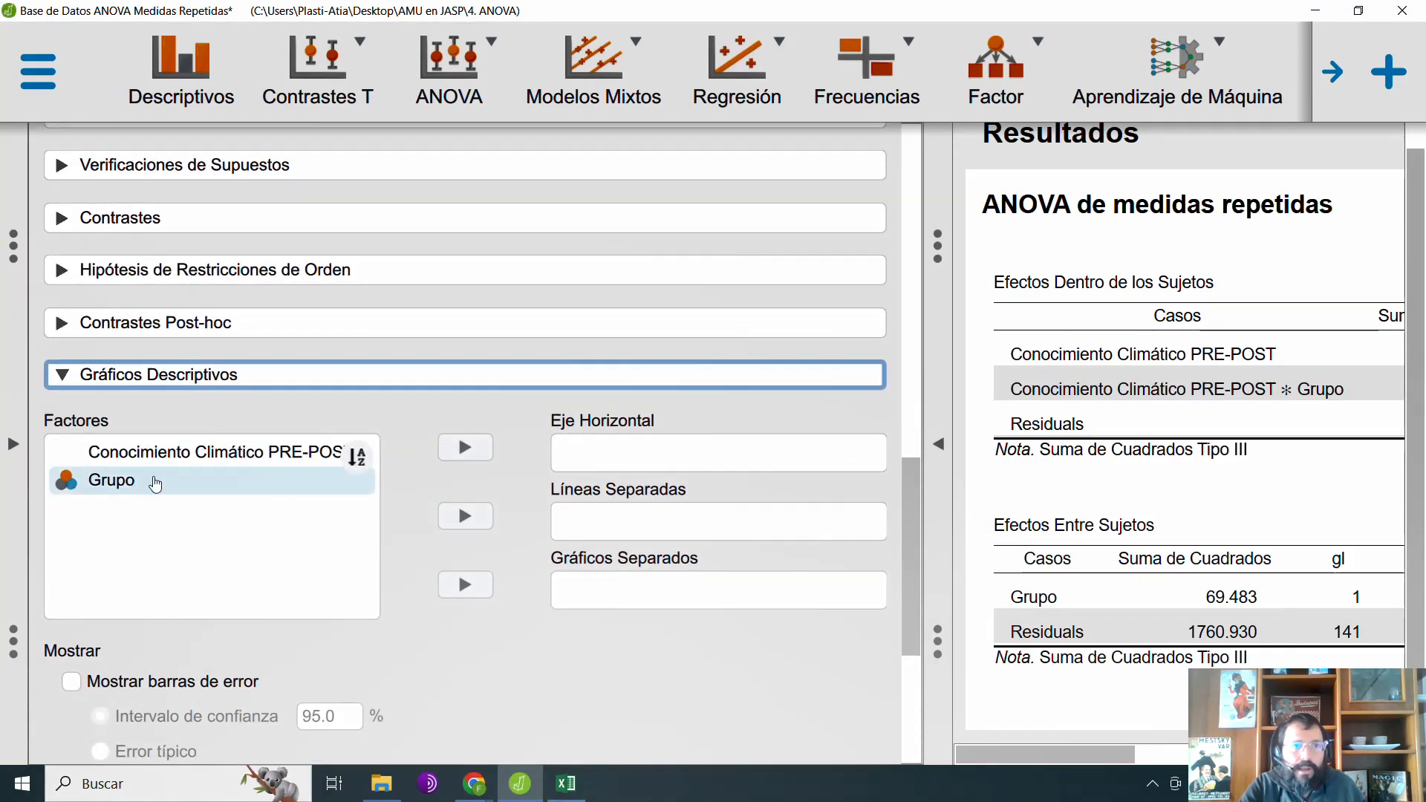
left_click_drag(178, 454, 635, 475)
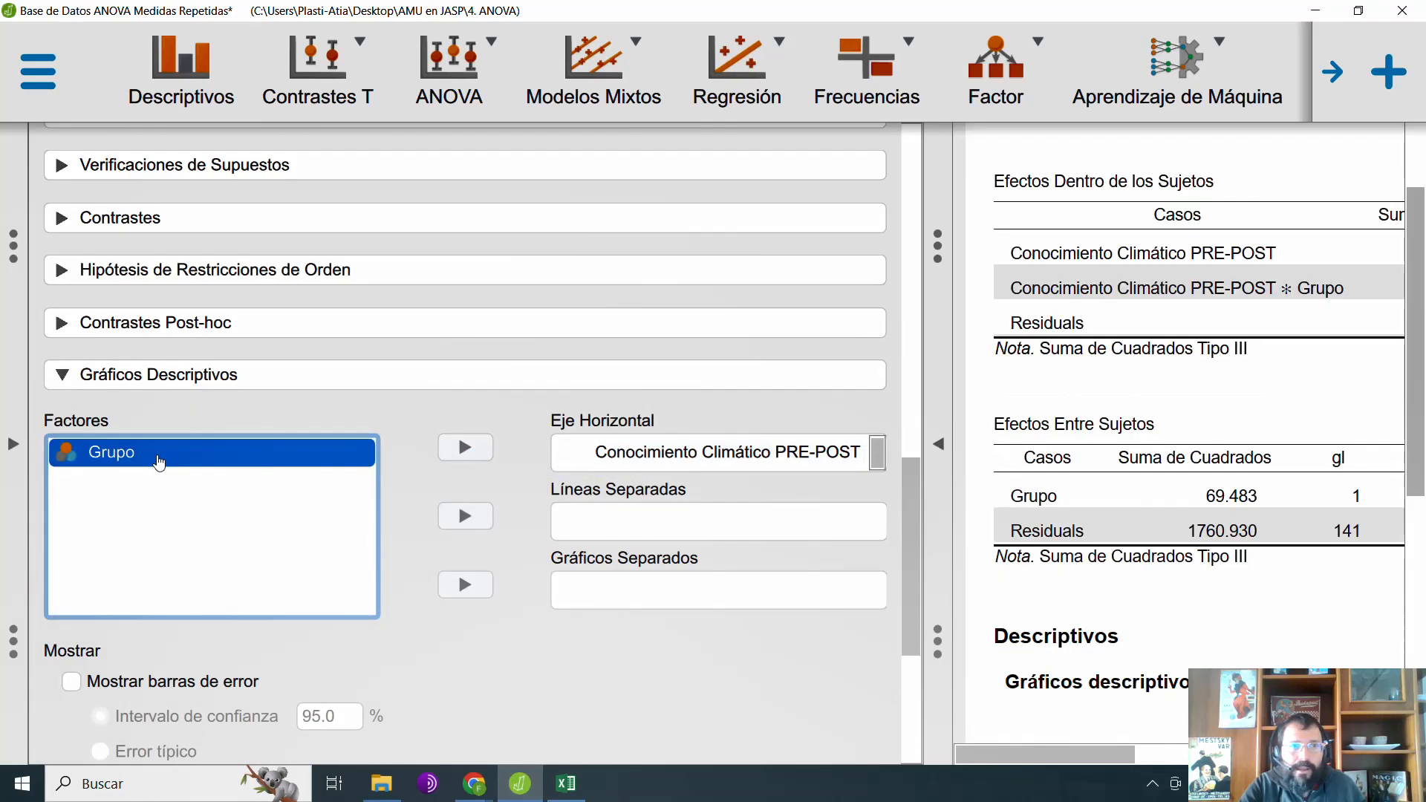
left_click_drag(158, 462, 653, 554)
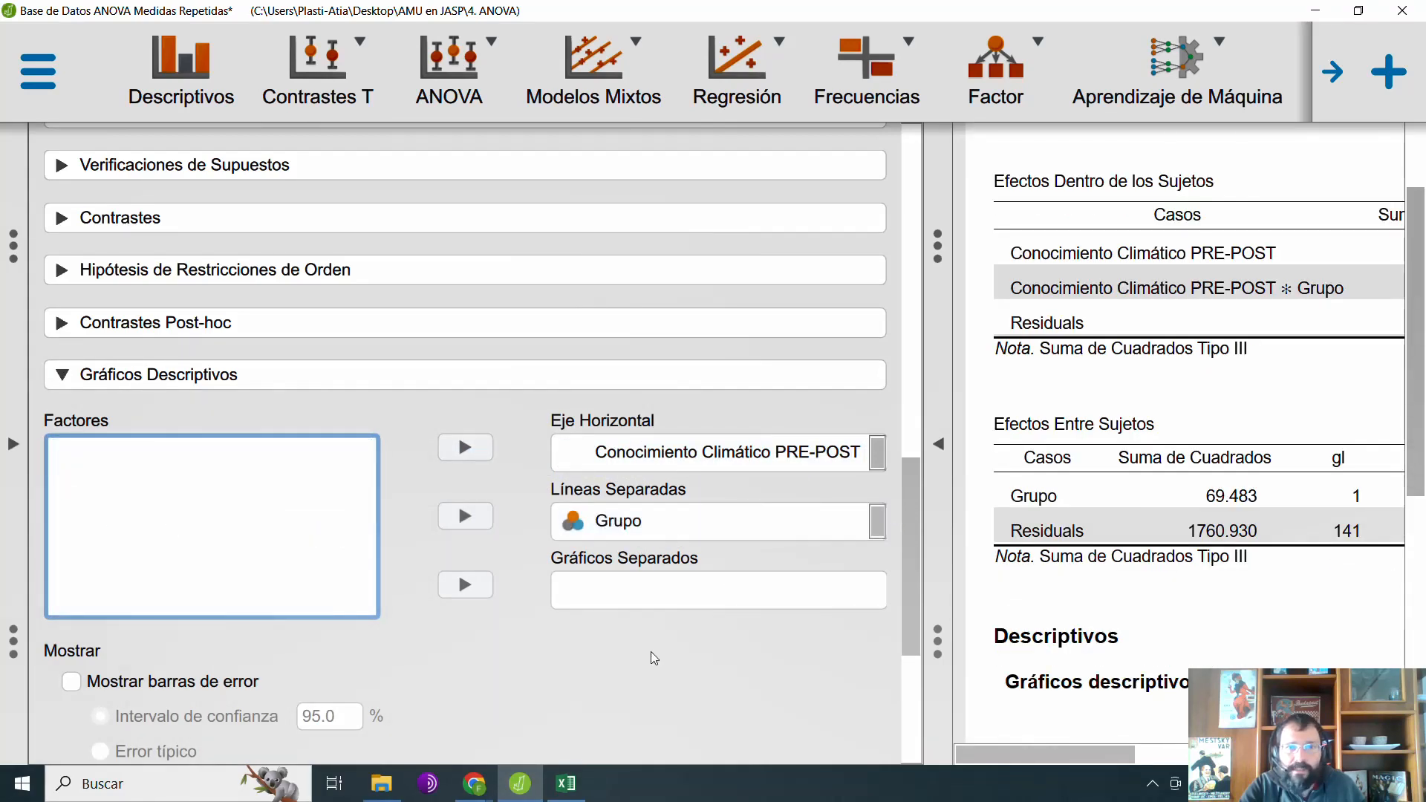
Step: Consult the Excel chart, widen the JASP descriptive means plot to similar proportions and review it with the ANOVA tables at full width
left_click(569, 794)
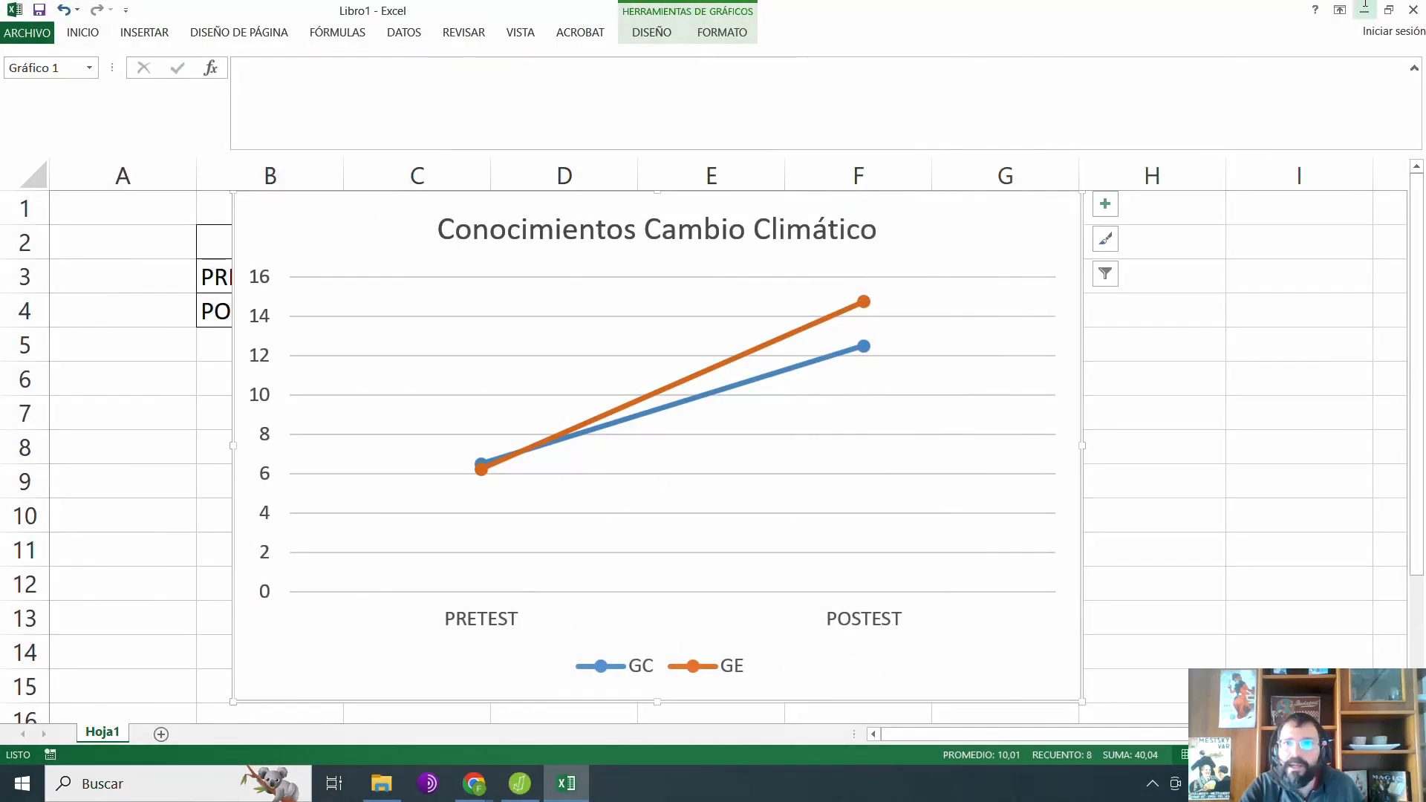
left_click(1372, 10)
left_click(938, 453)
scroll(720, 474, "down", 7)
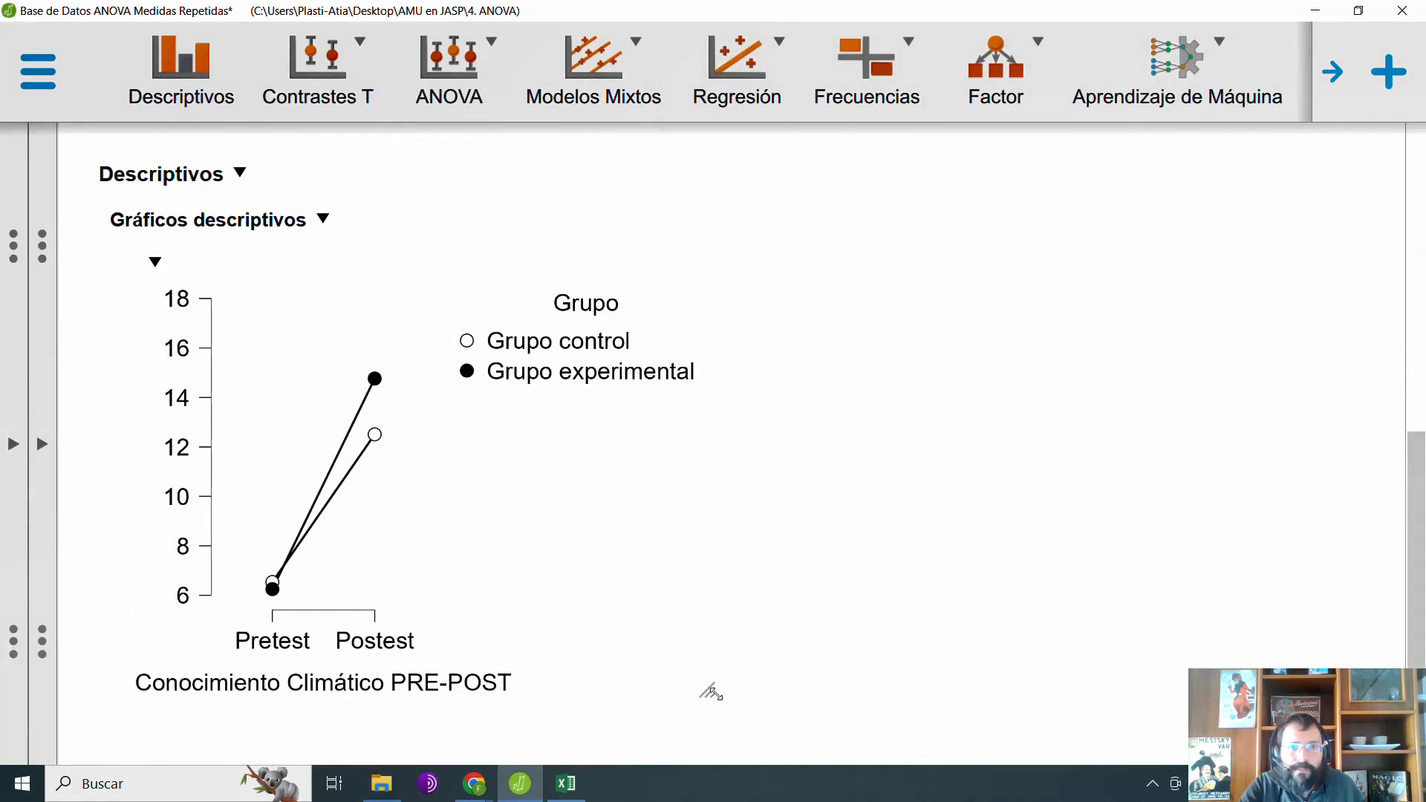
left_click_drag(710, 689, 1162, 716)
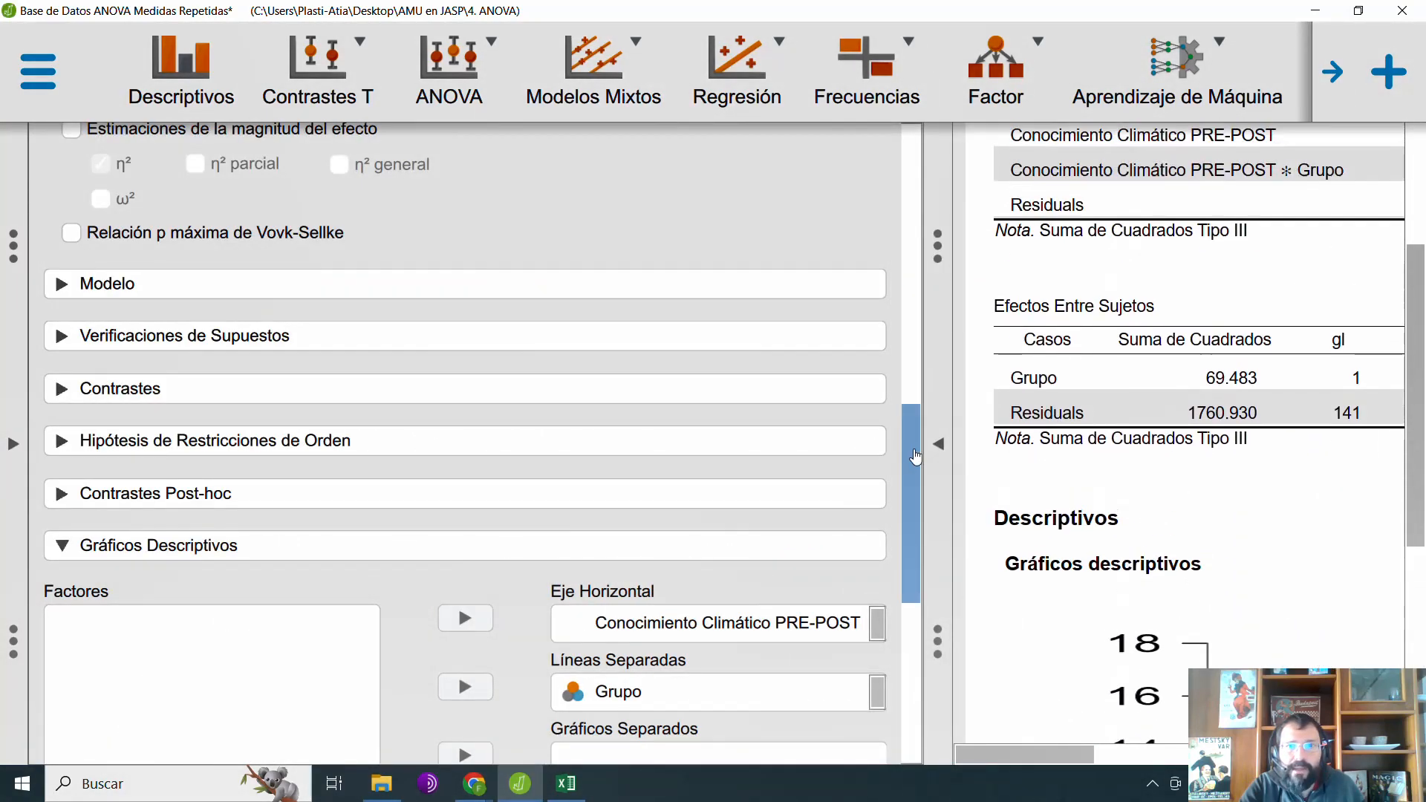
left_click(932, 455)
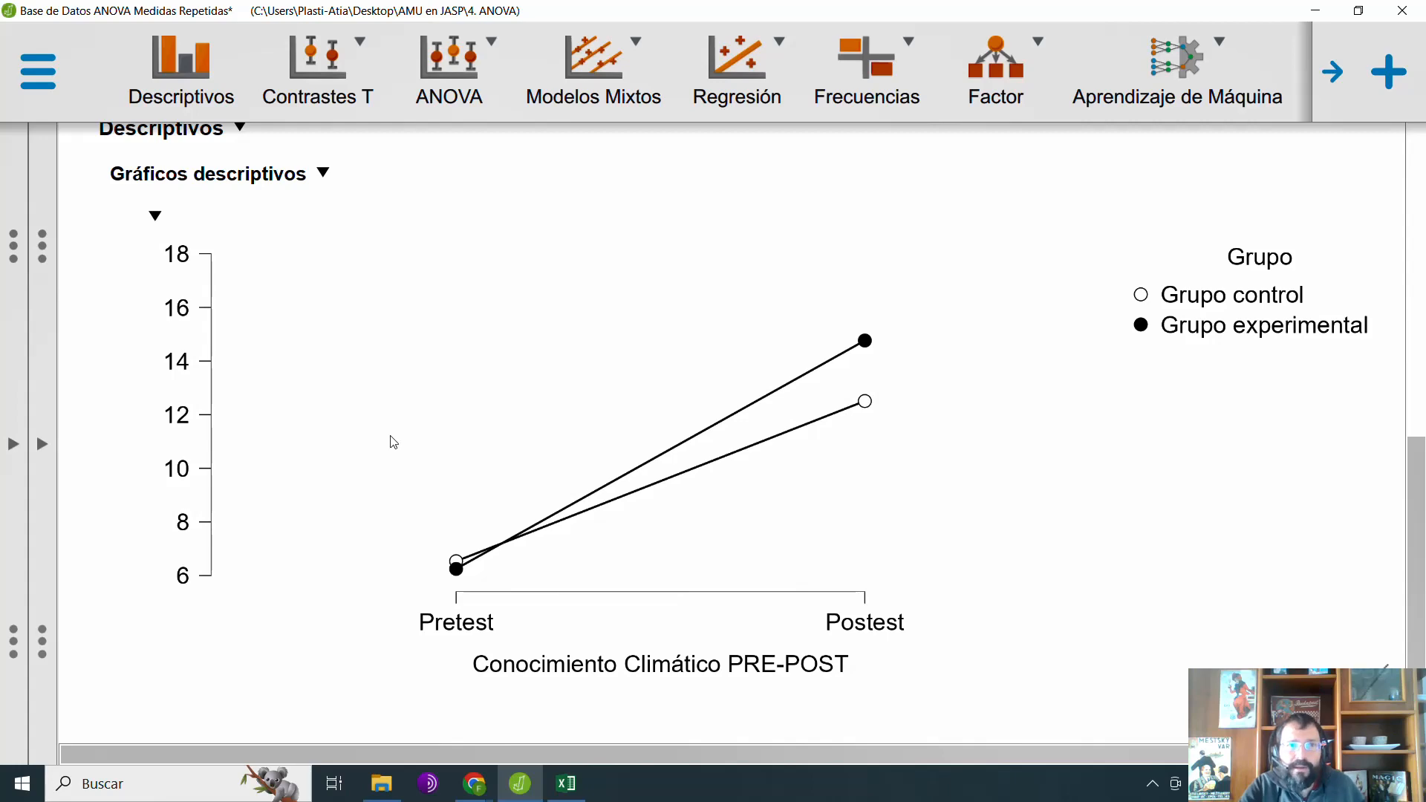
scroll(393, 443, "up", 5)
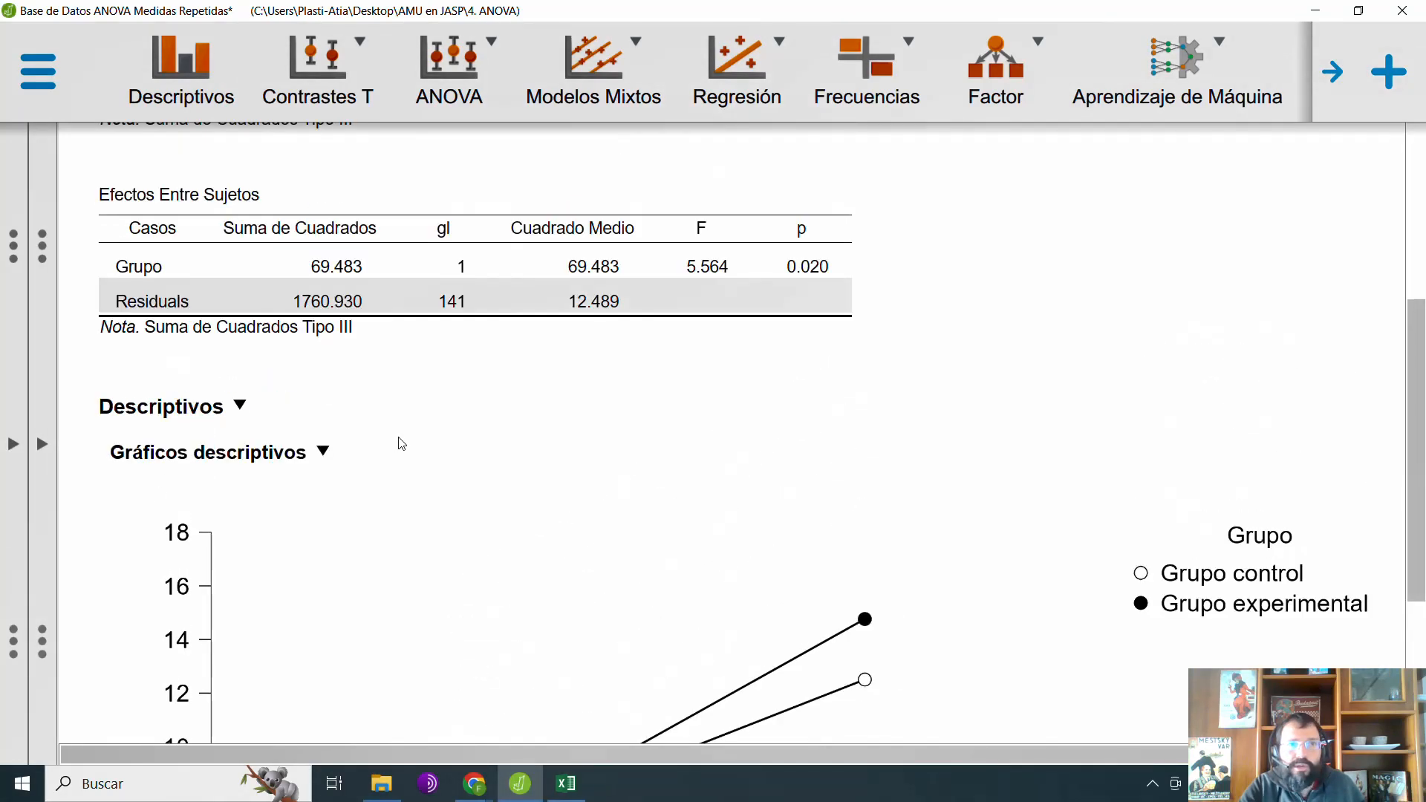
scroll(401, 444, "up", 3)
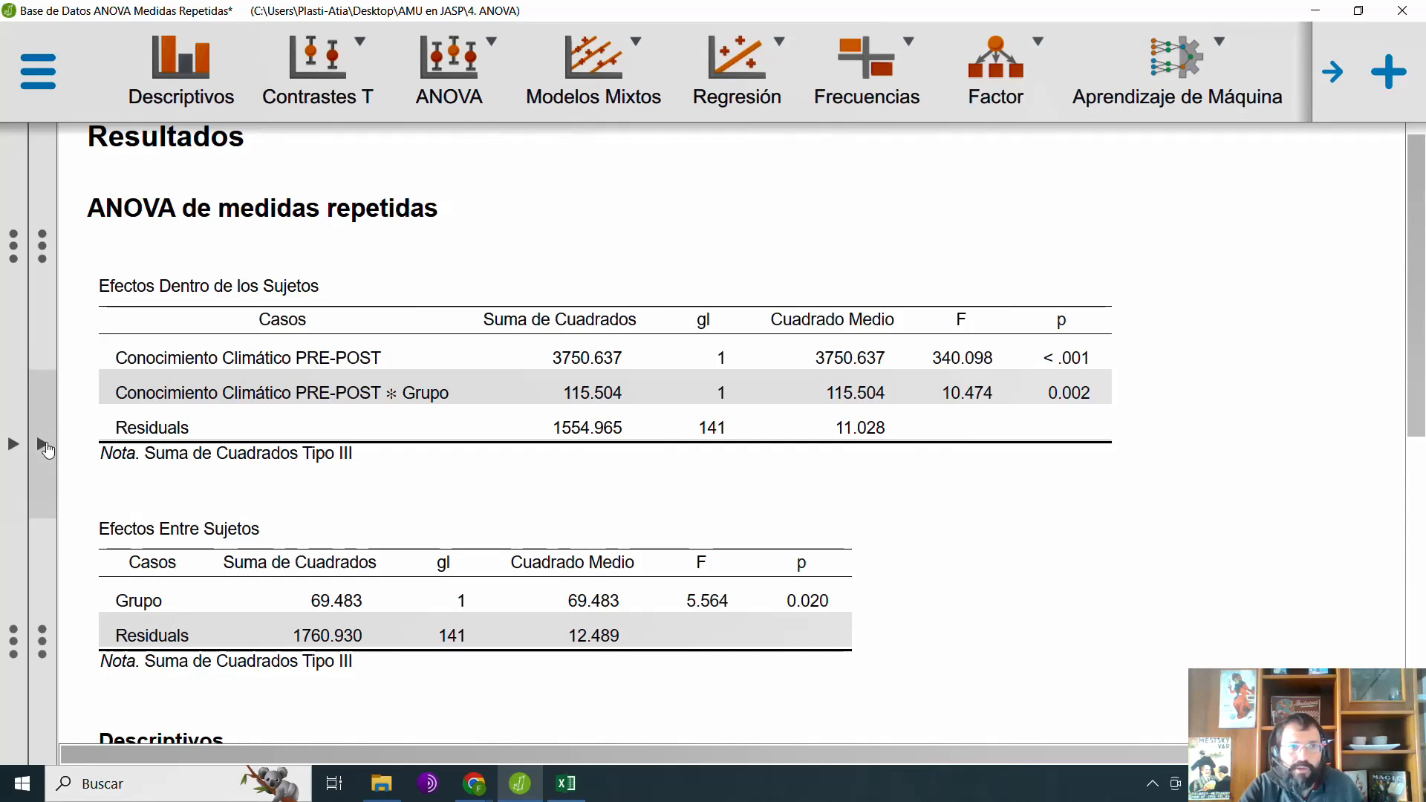
Step: Add a descriptive statistics analysis for Pretest_Conc.Climát and Postest_Conc.Climát and show its results at full width
left_click(182, 75)
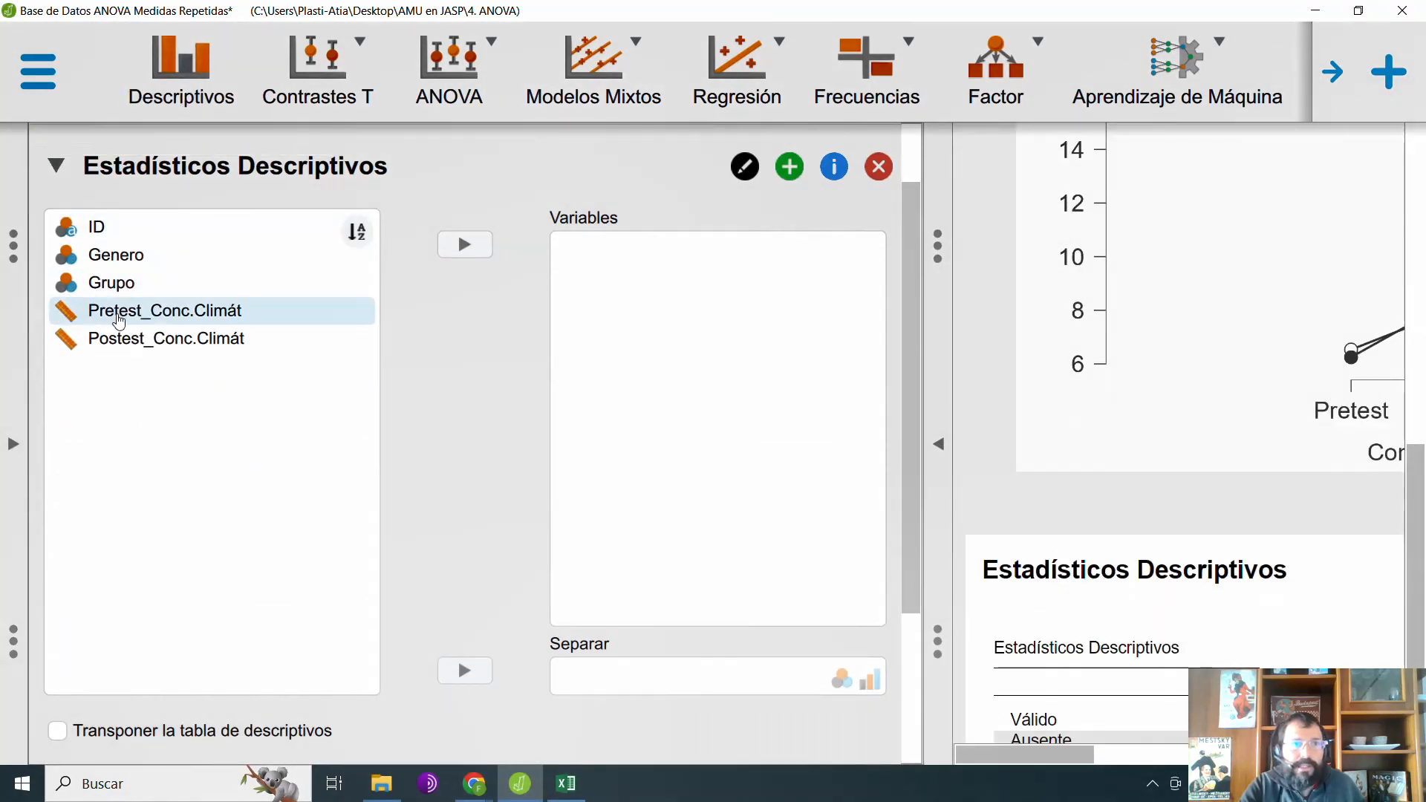
left_click(126, 323)
left_click(160, 342, "shift")
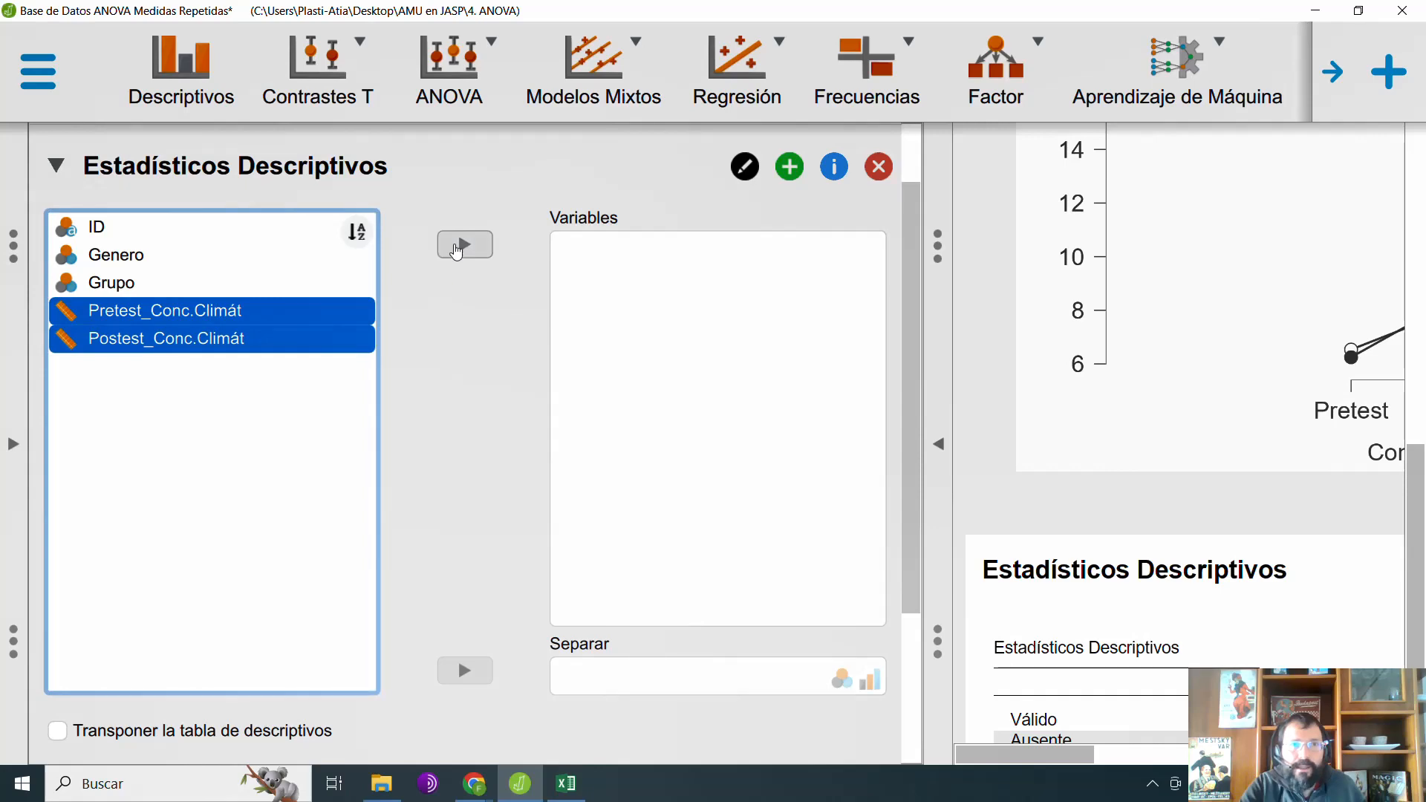
left_click(460, 247)
left_click(939, 445)
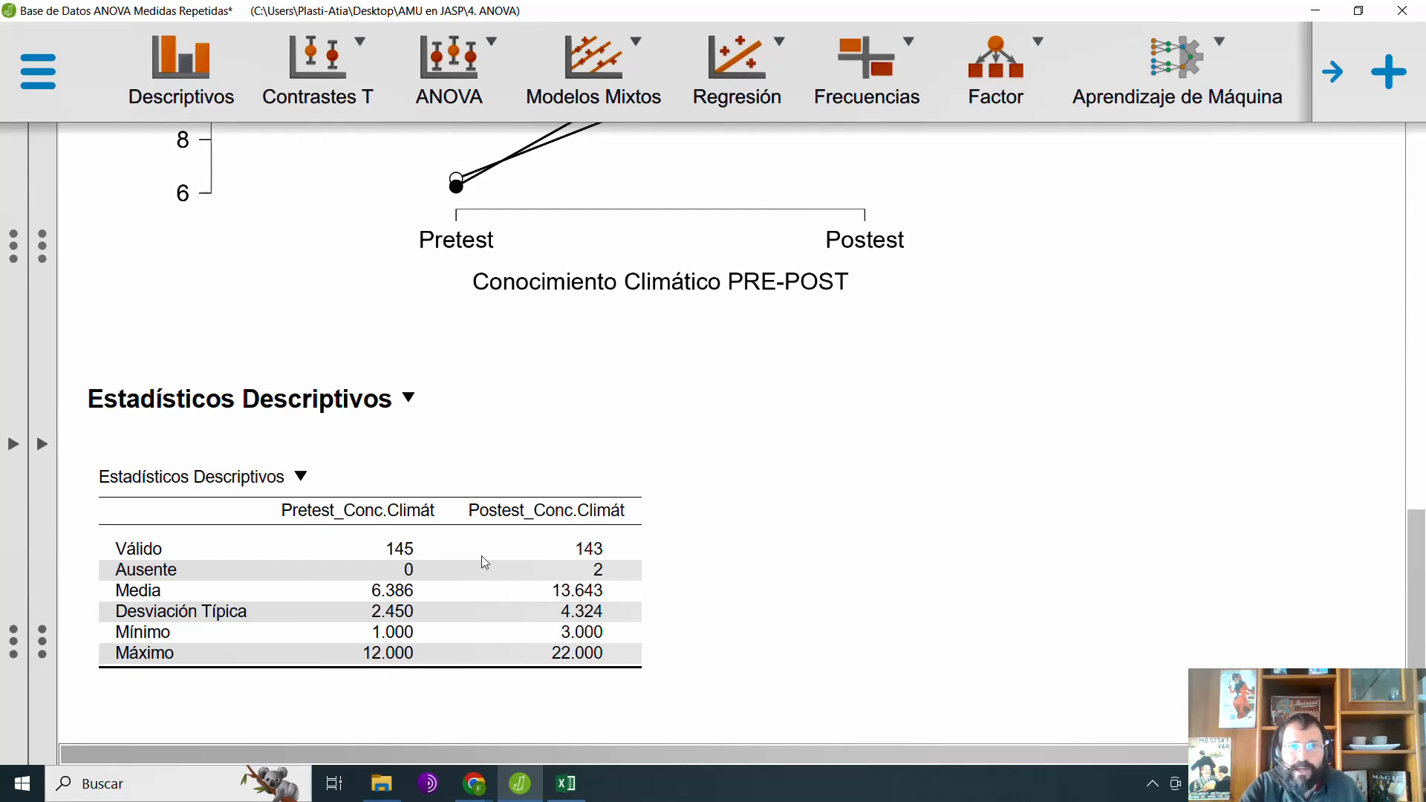
Step: Examine the within-subjects, interaction and between-subjects effects in the ANOVA tables against the group lines in the descriptive plot
scroll(454, 409, "up", 15)
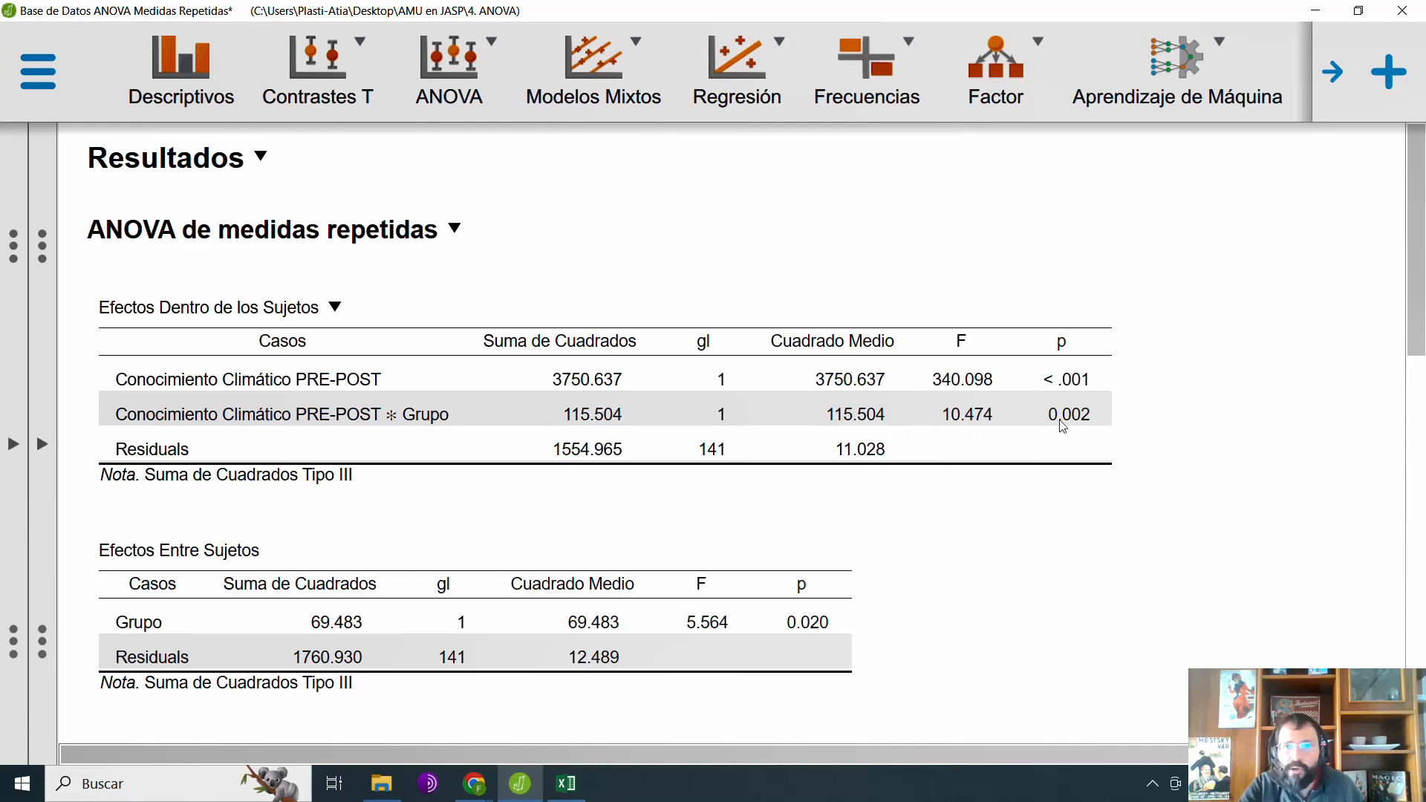
scroll(750, 443, "down", 10)
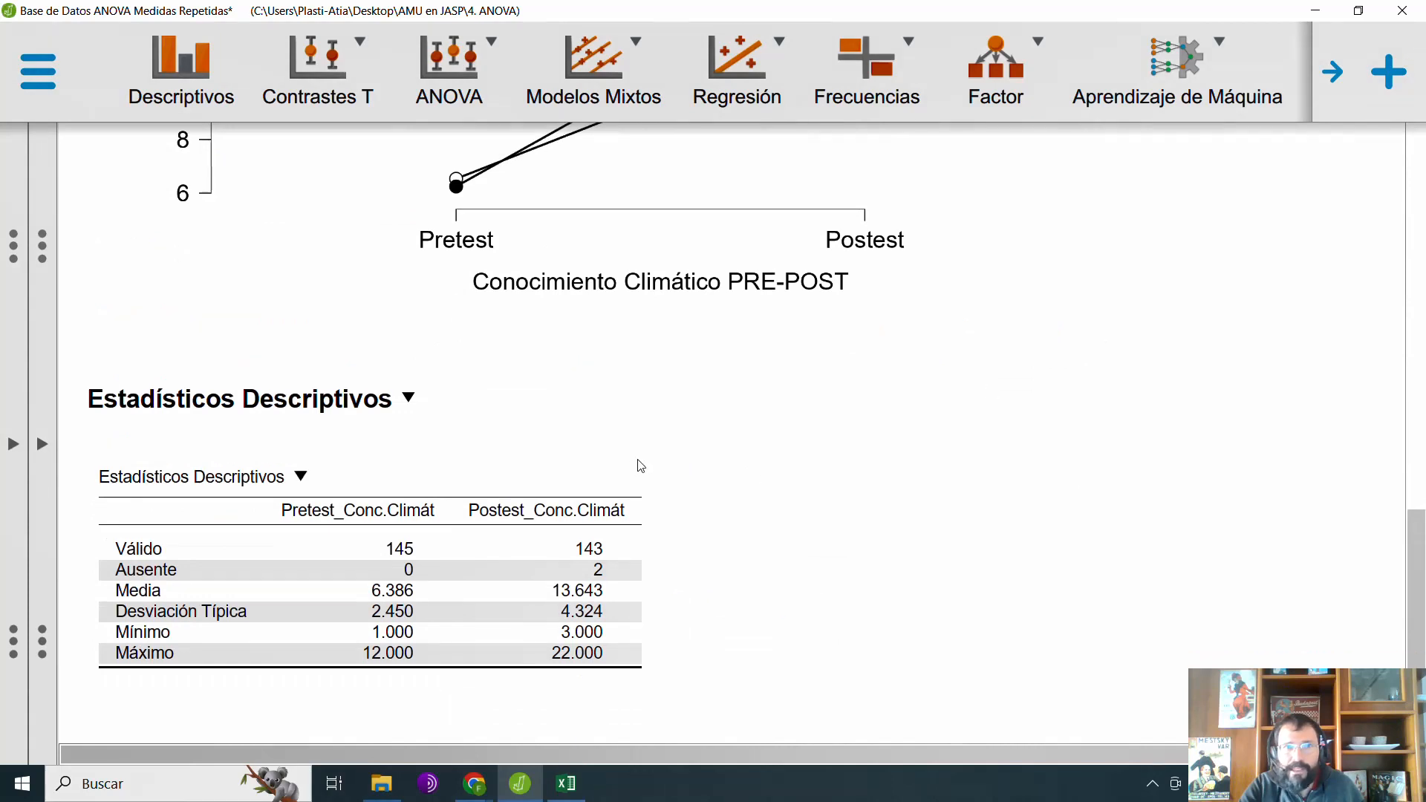
scroll(635, 461, "up", 3)
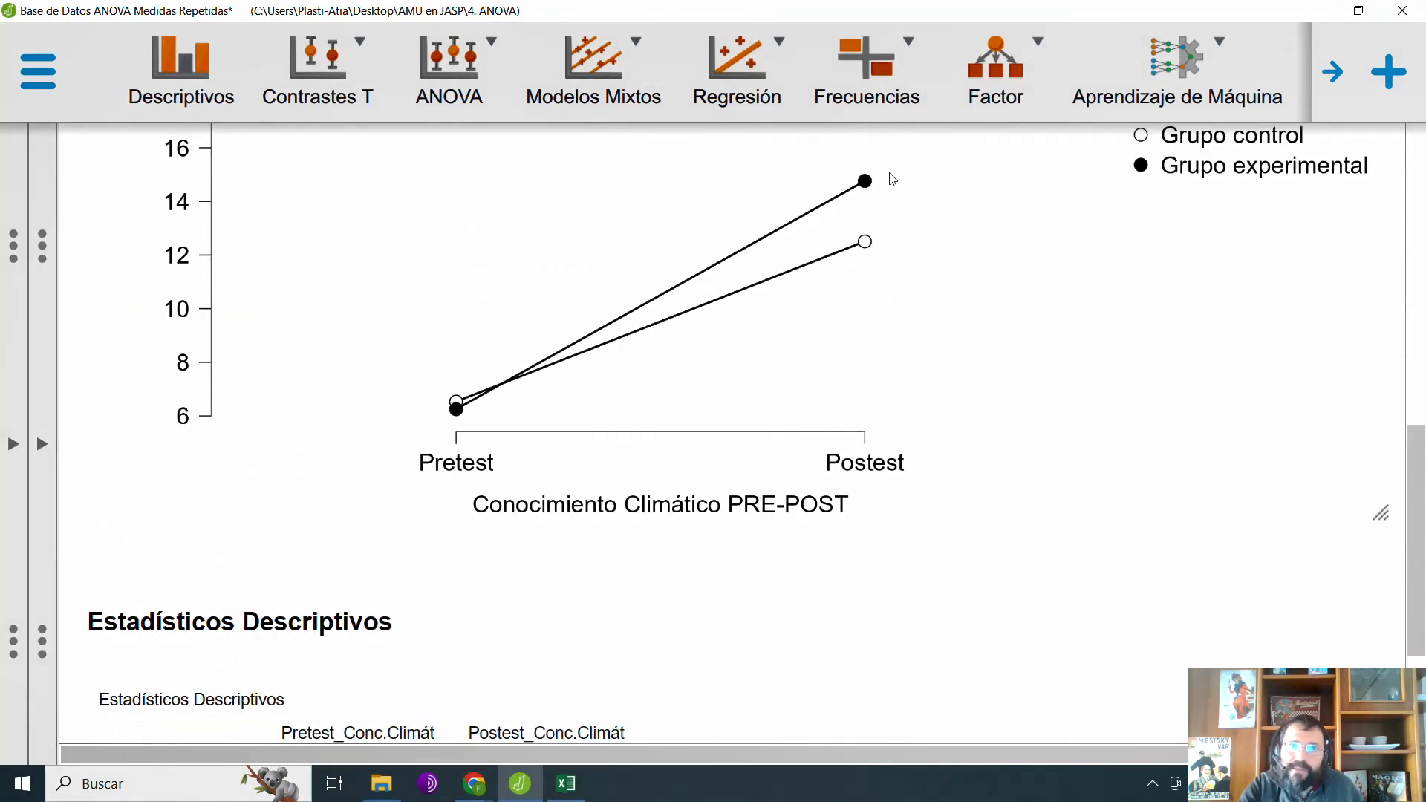
scroll(891, 286, "up", 2)
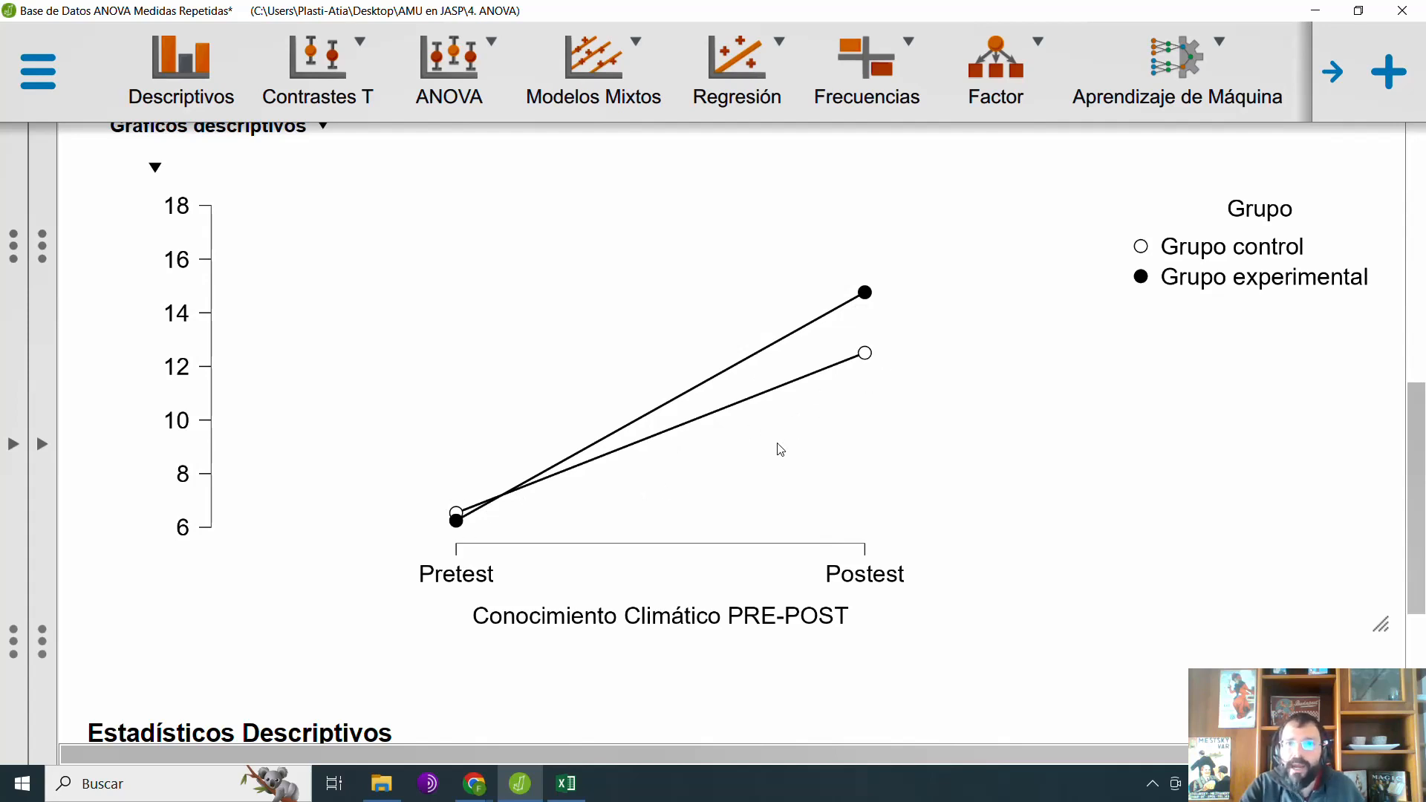
scroll(779, 450, "up", 10)
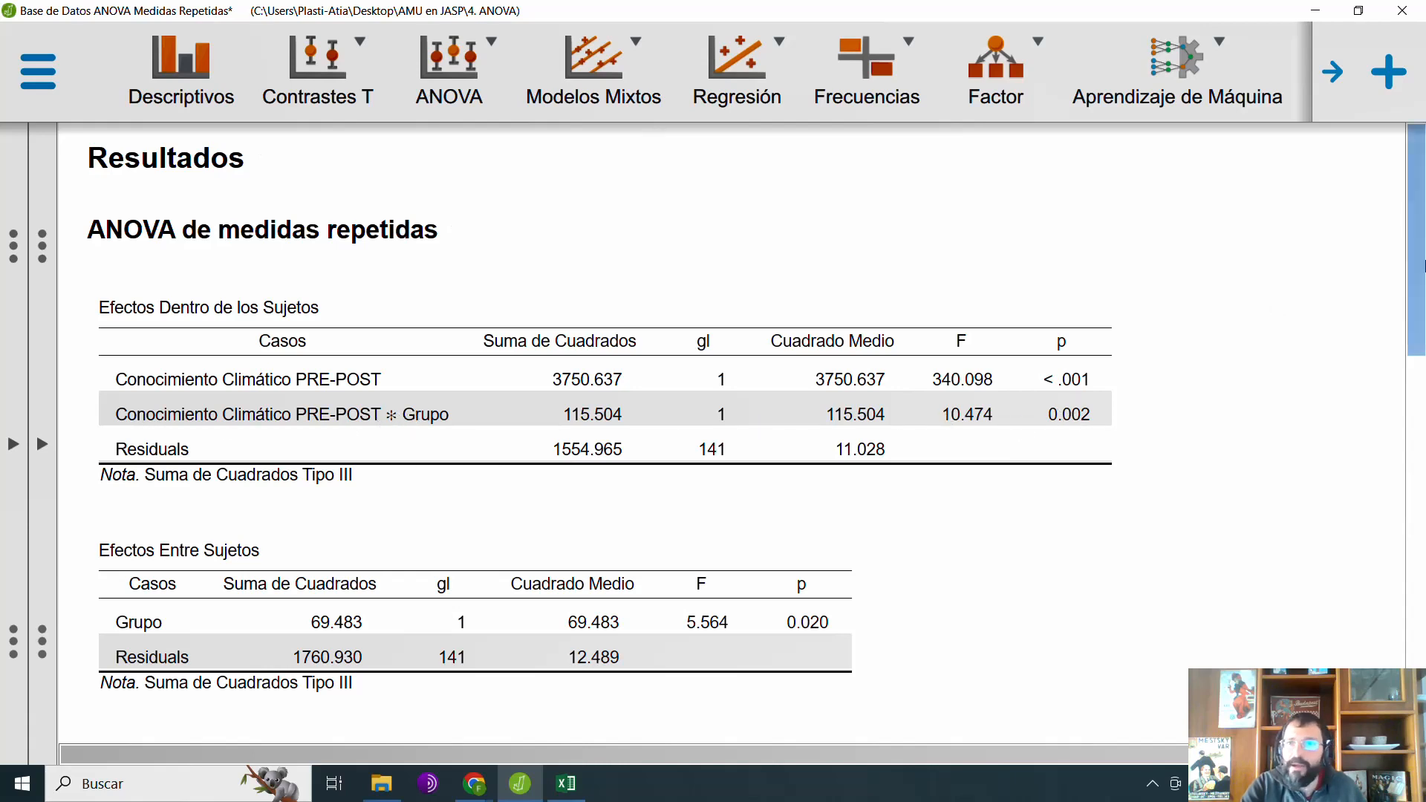
left_click_drag(1423, 267, 1422, 509)
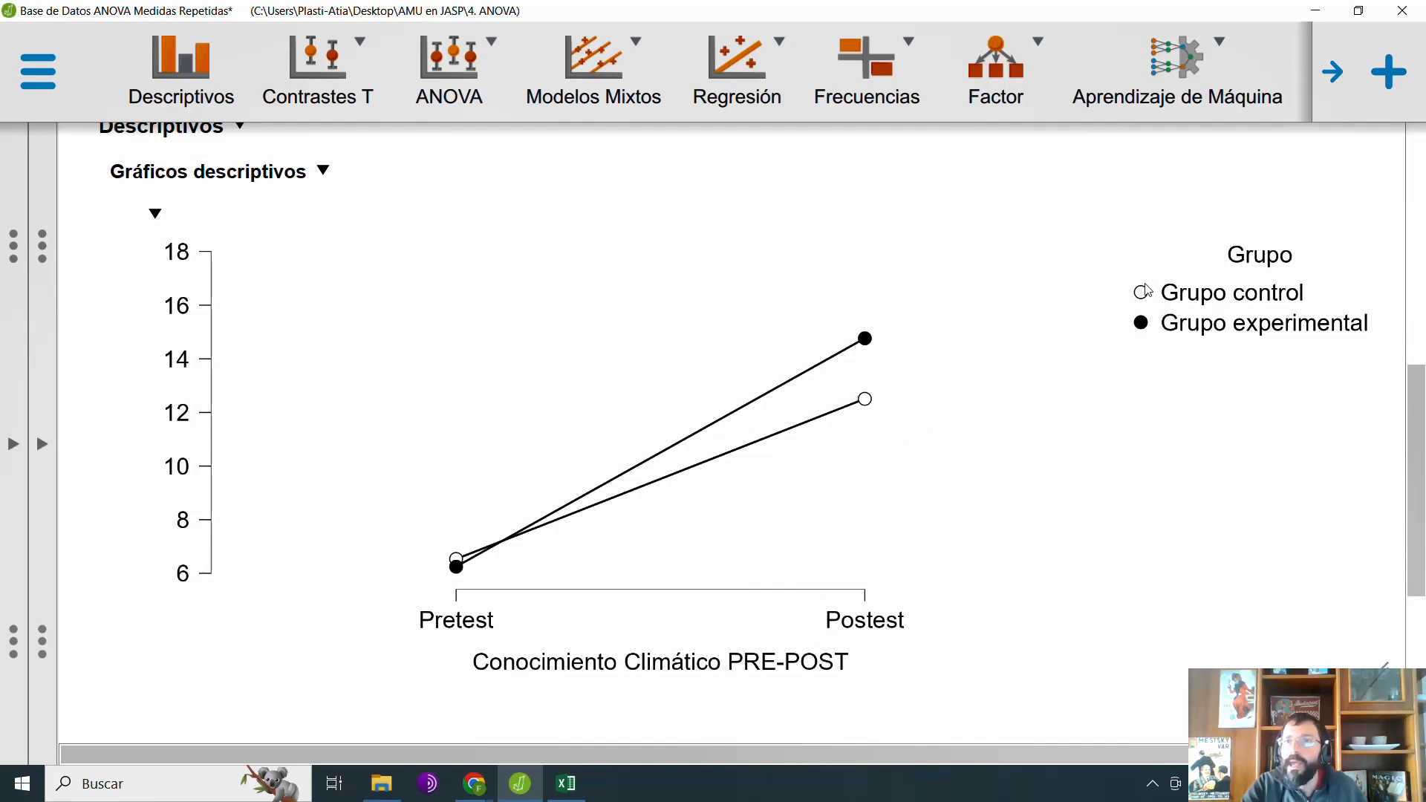
left_click_drag(1423, 498, 1424, 261)
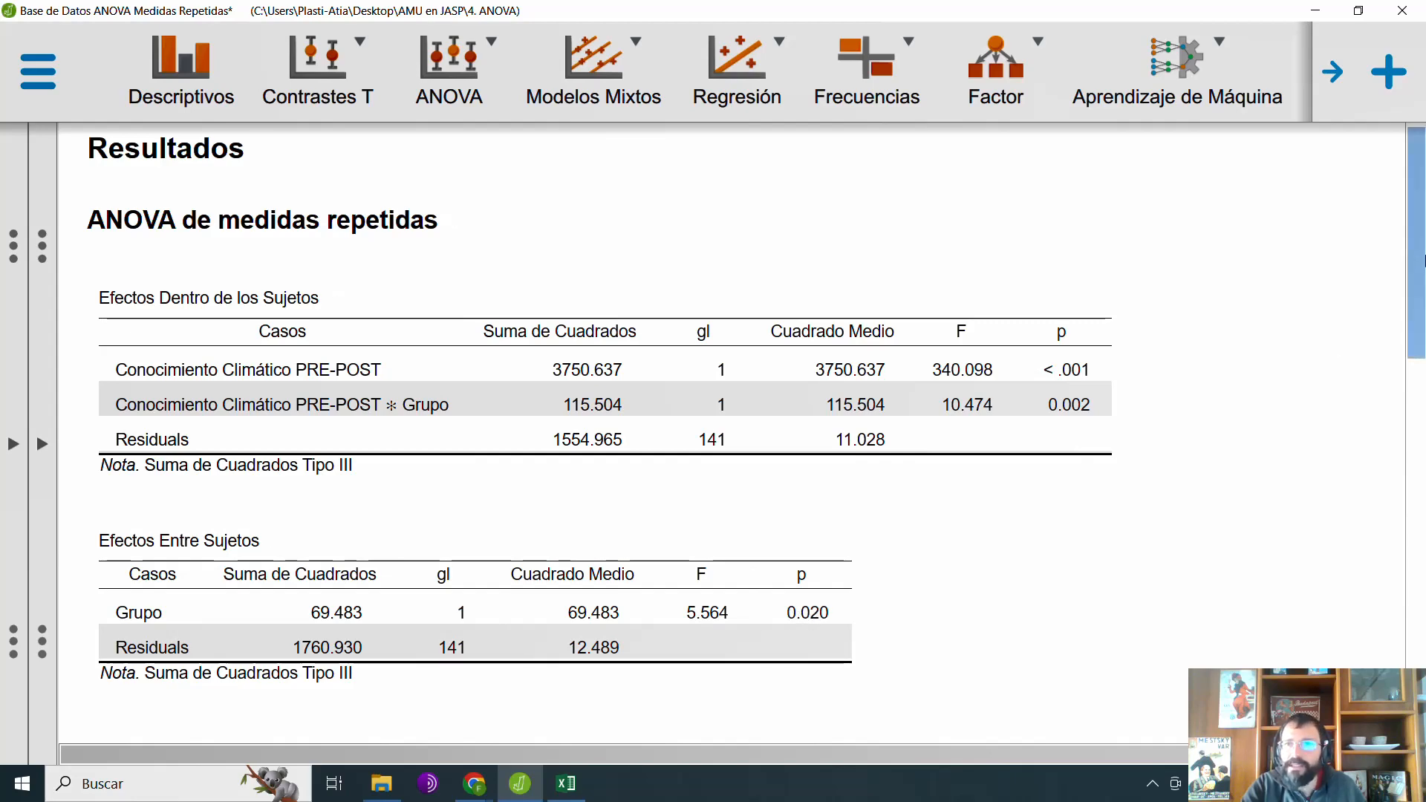
left_click_drag(1417, 283, 1423, 578)
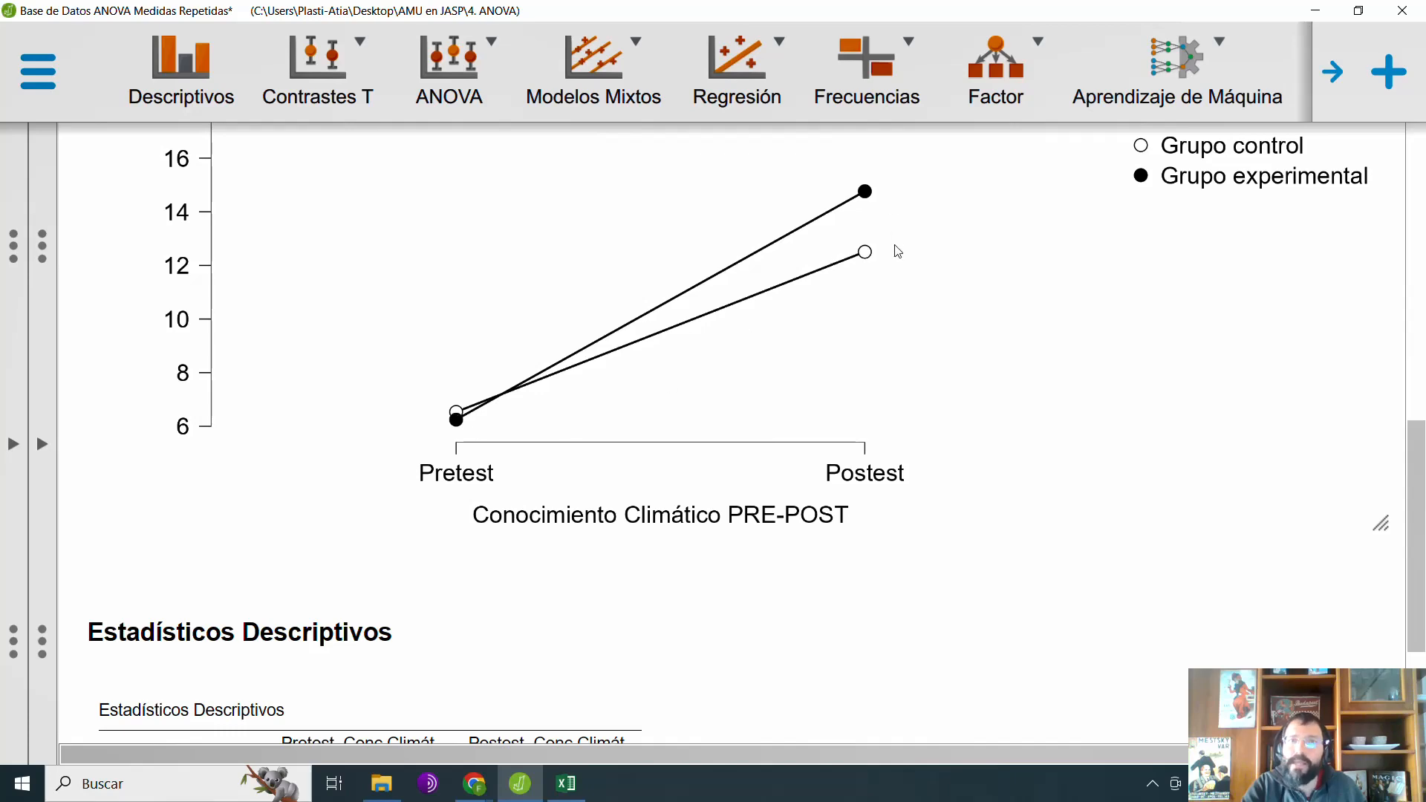
left_click(886, 201)
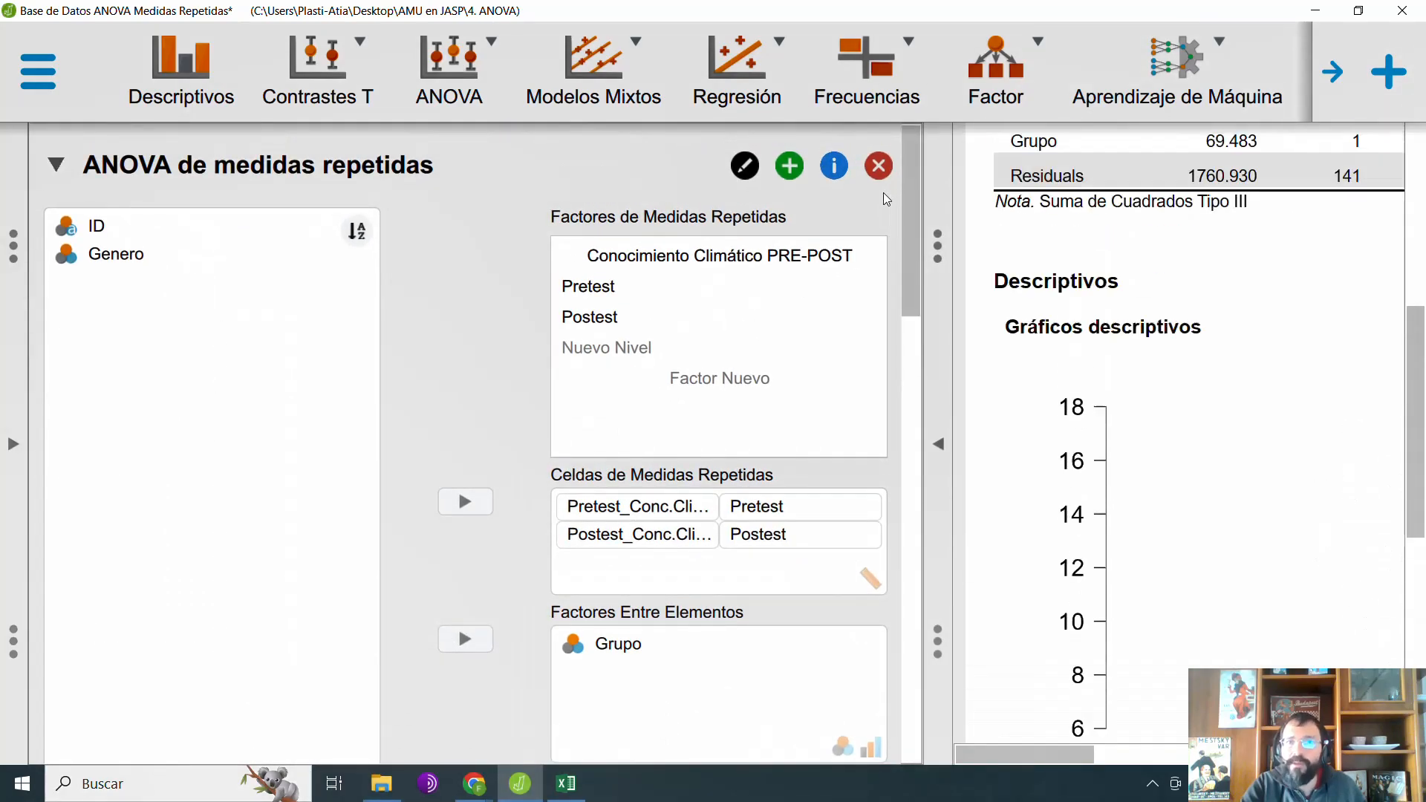
left_click(927, 441)
scroll(1018, 552, "down", 1)
scroll(1018, 552, "down", 3)
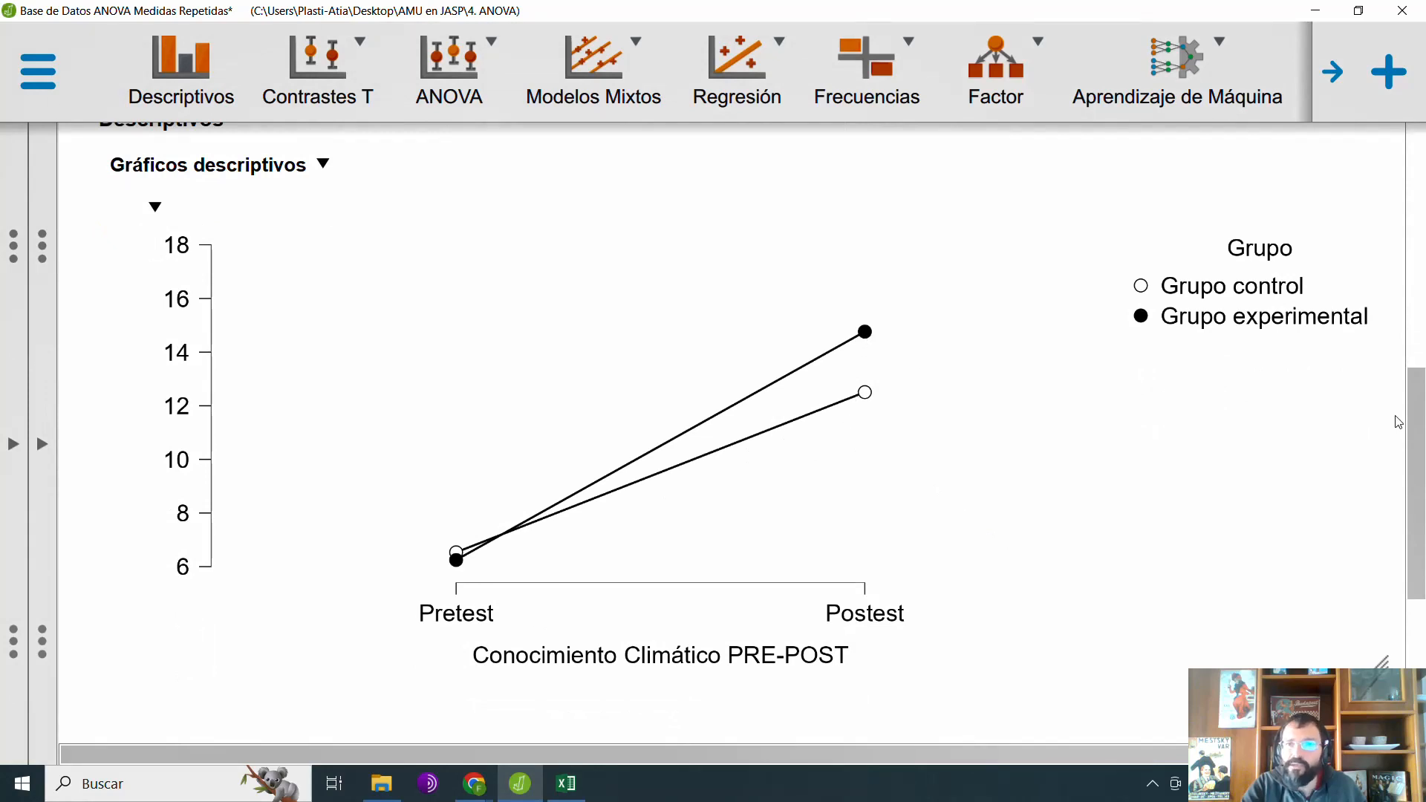
left_click_drag(1416, 428, 1411, 175)
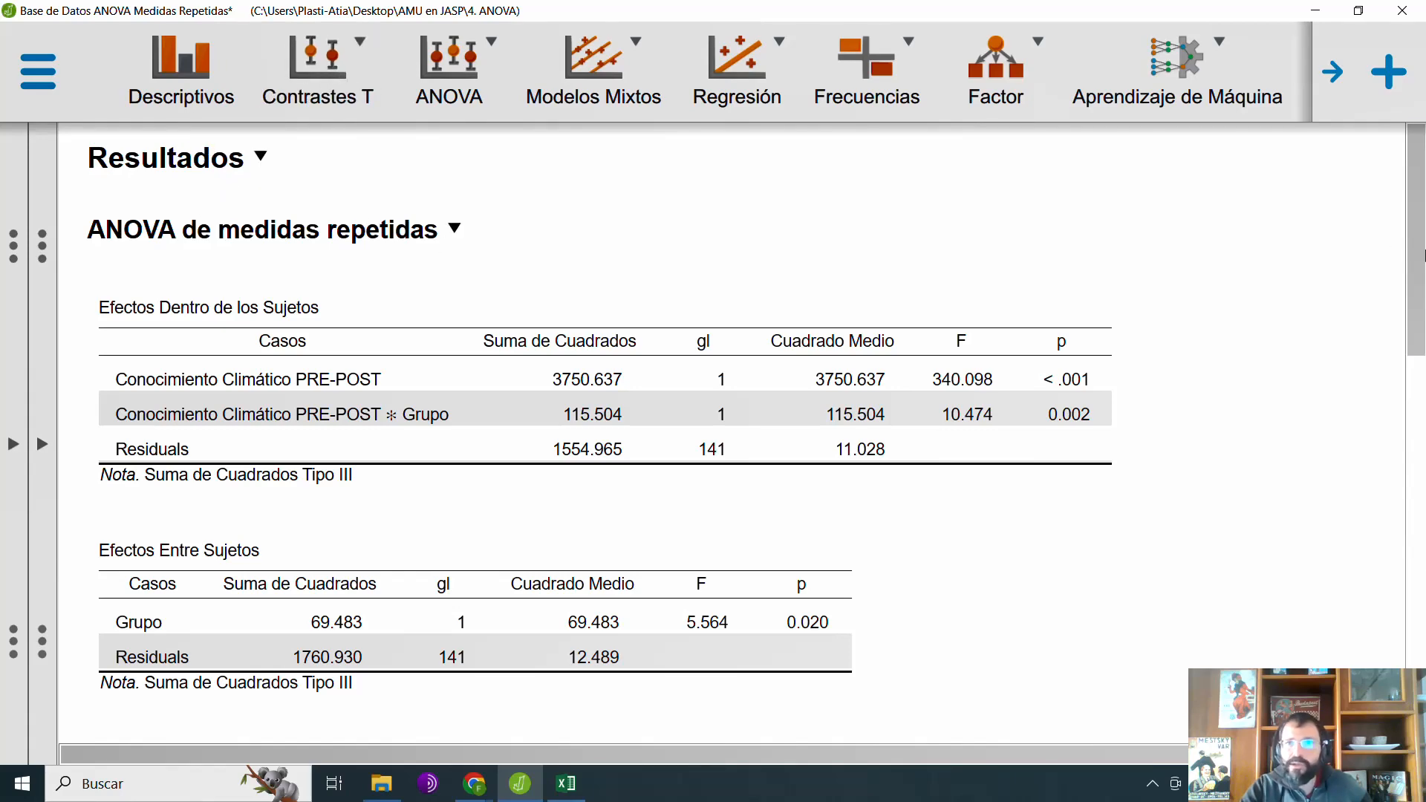
scroll(1420, 246, "down", 10)
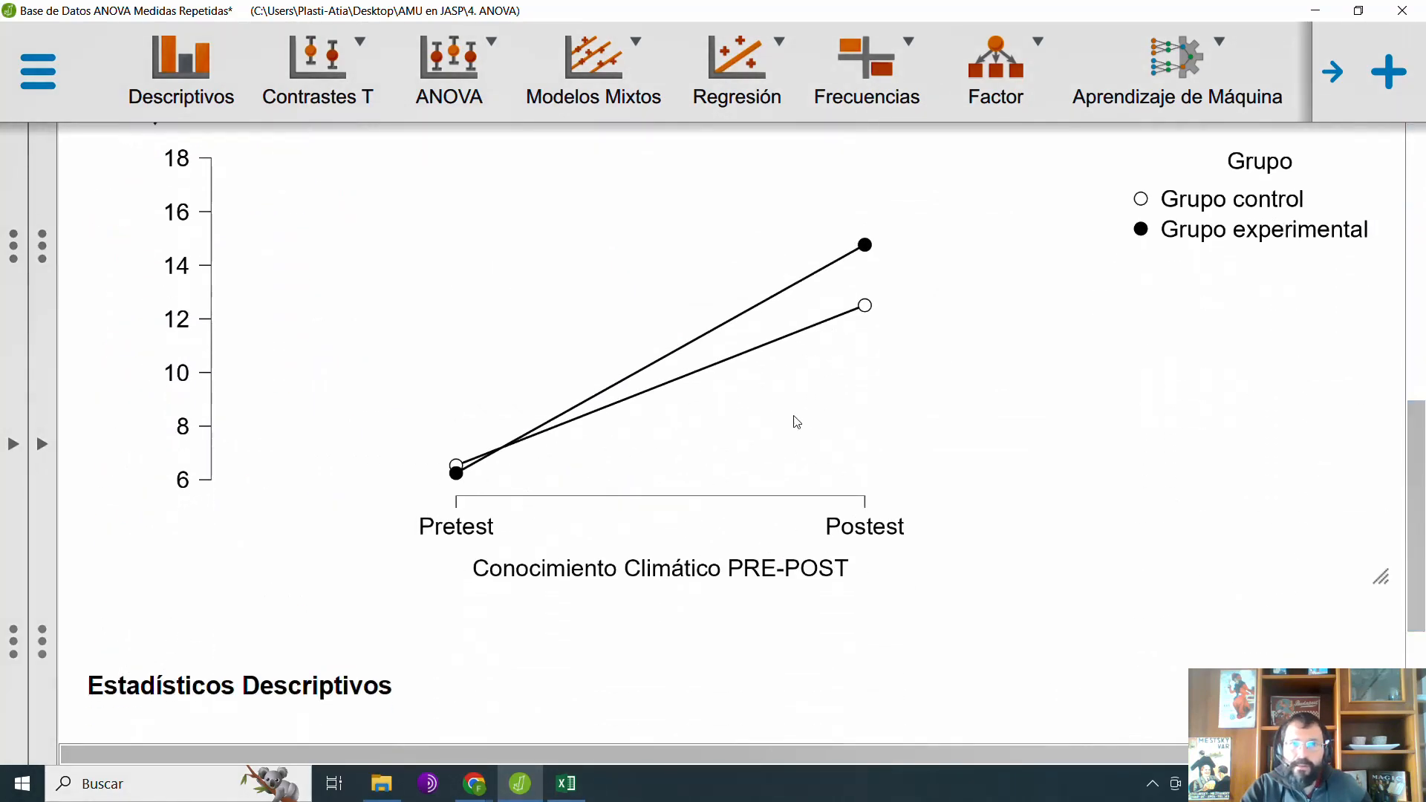